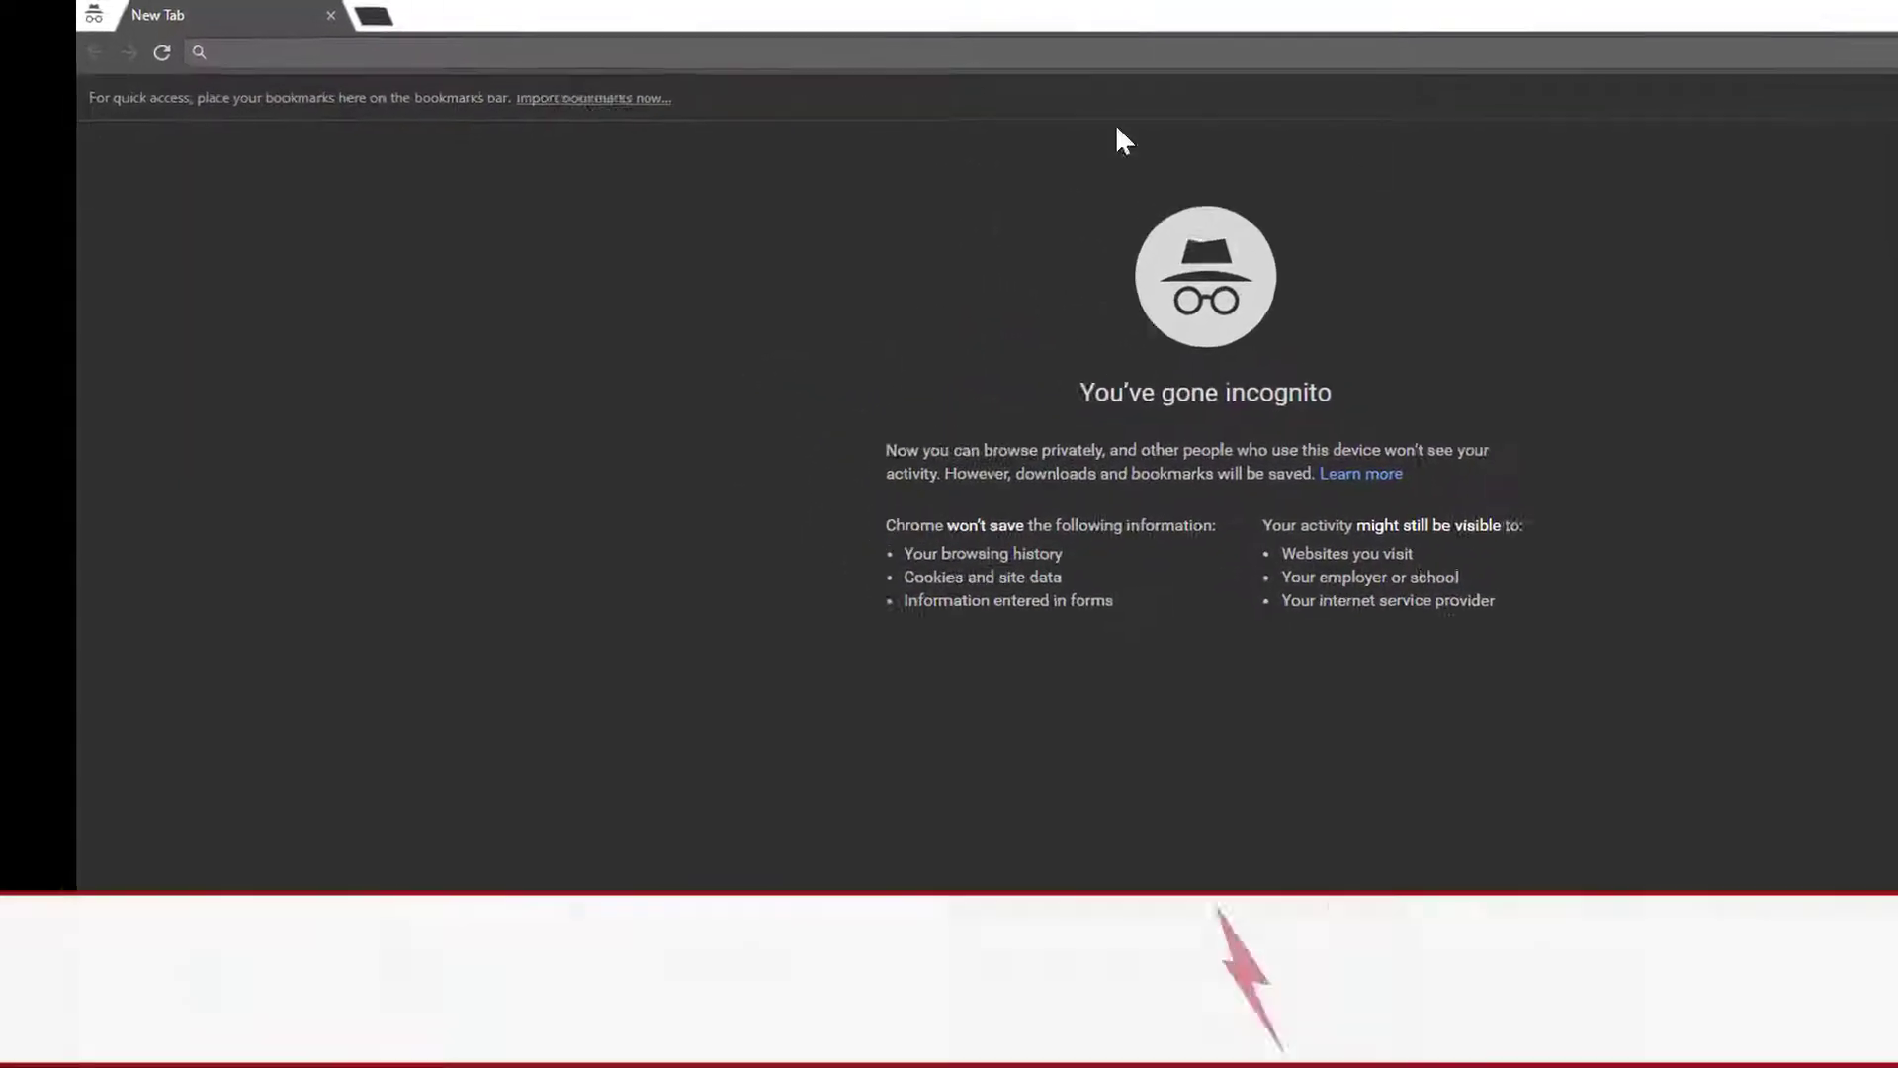
Load the EDCOP marketplace at apps.physical.edcop.io in the browser.
{"action": "left_click", "coordinate": [564, 59]}
{"action": "type", "text": "ap"}
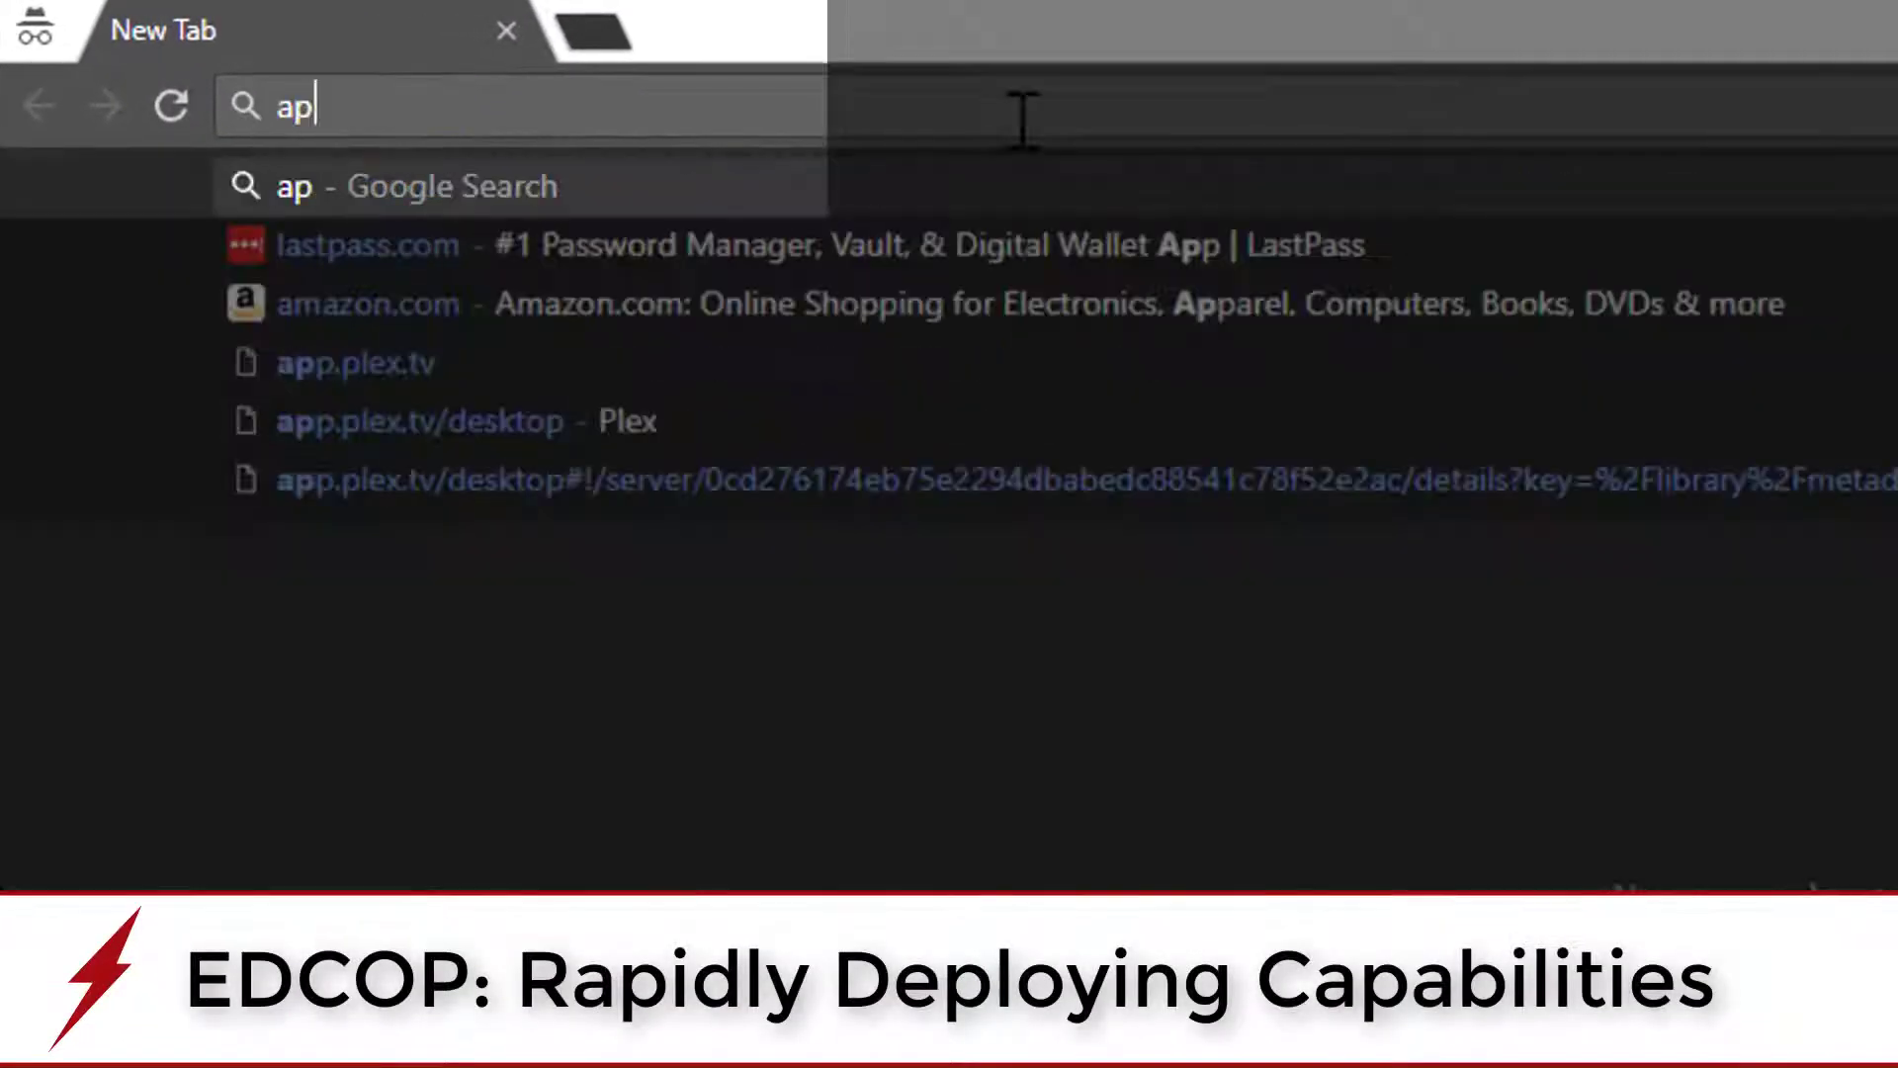
{"action": "type", "text": "ps.physical.edcop.i"}
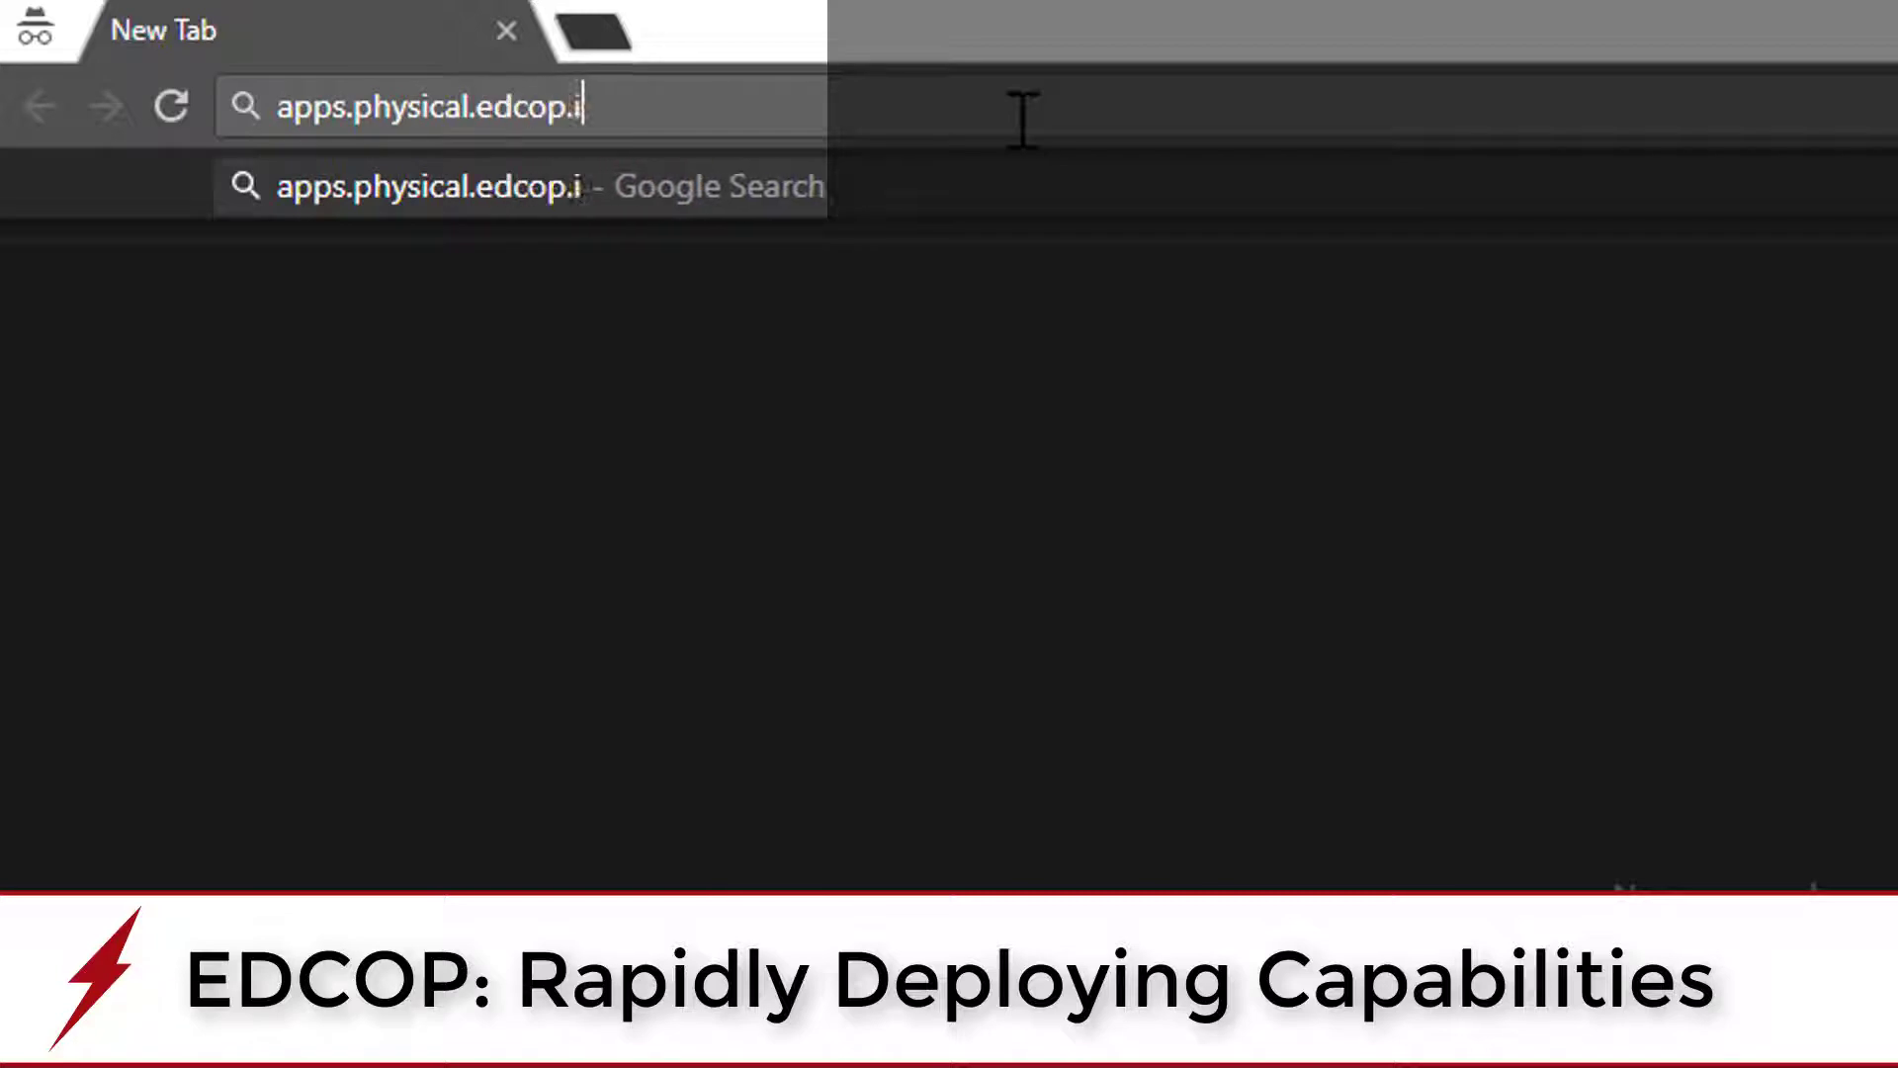
{"action": "type", "text": "o"}
{"action": "key", "text": "Return"}
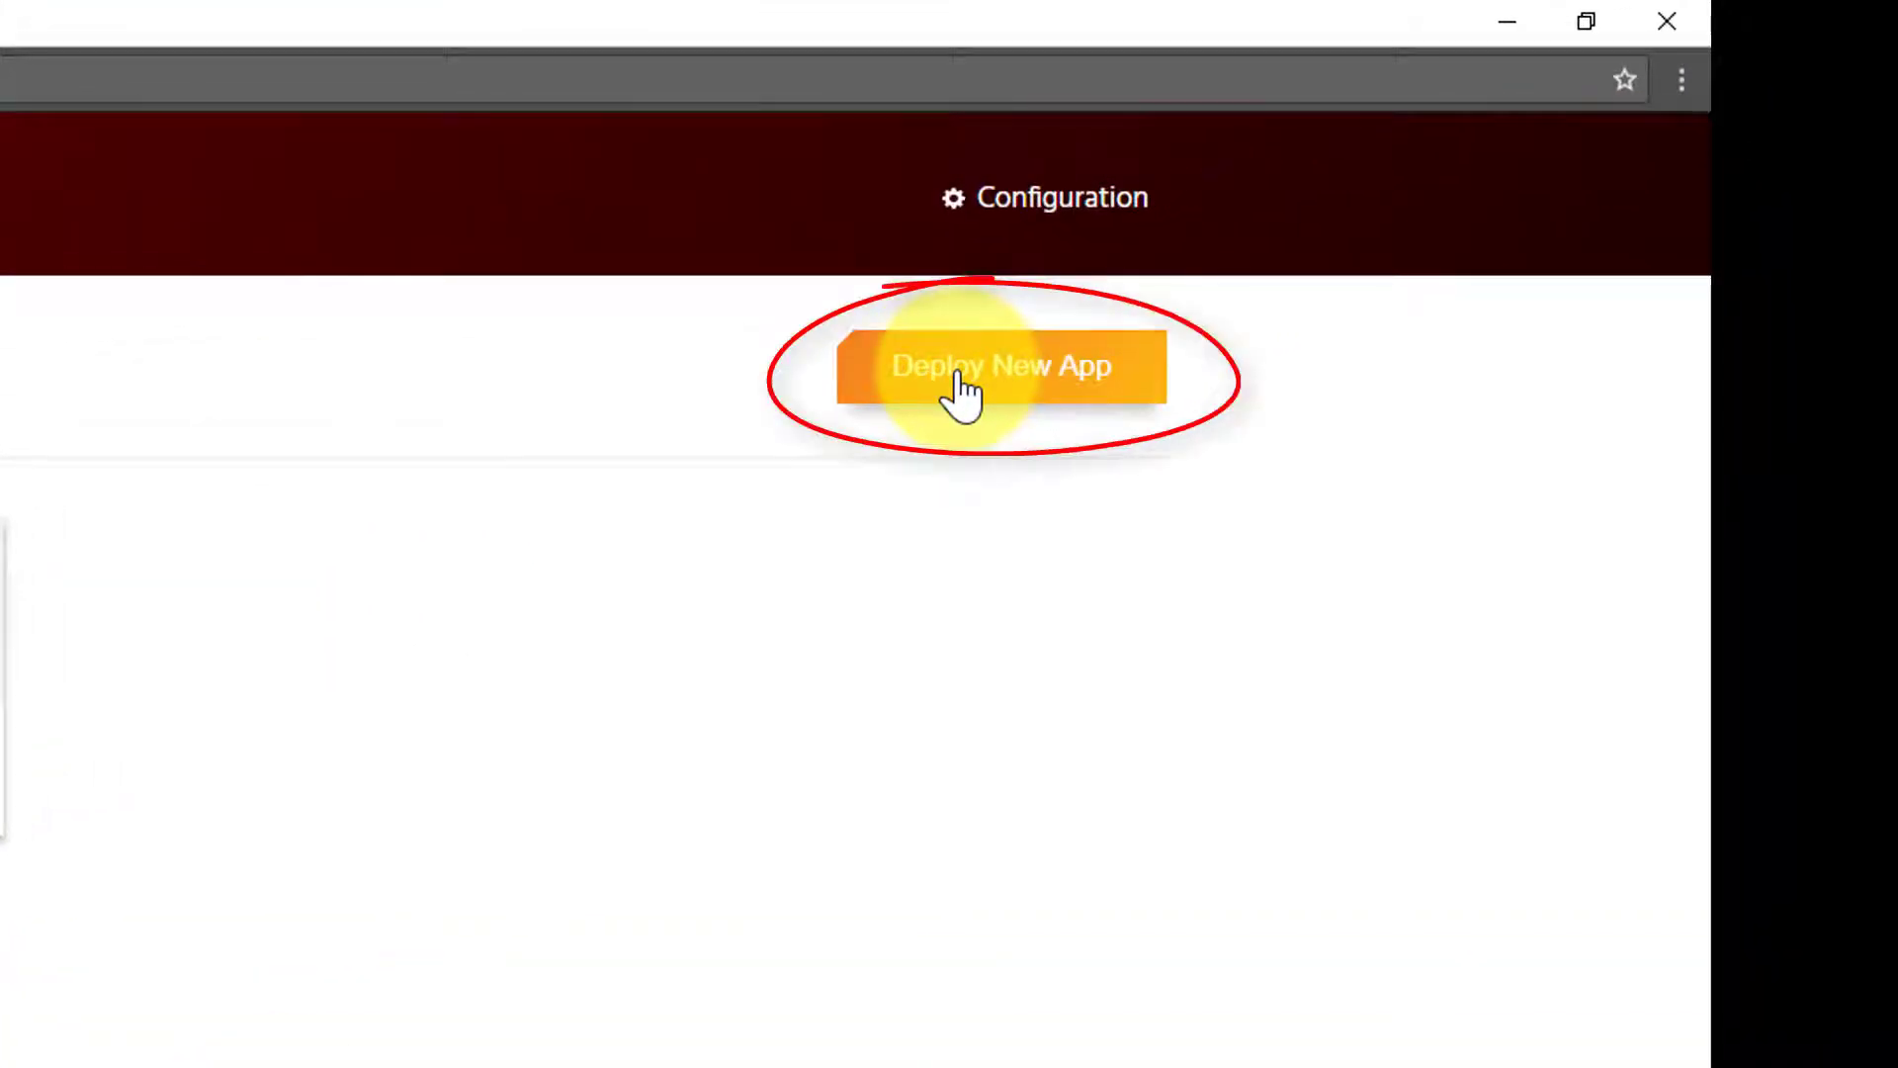
{"action": "left_click", "coordinate": [959, 390]}
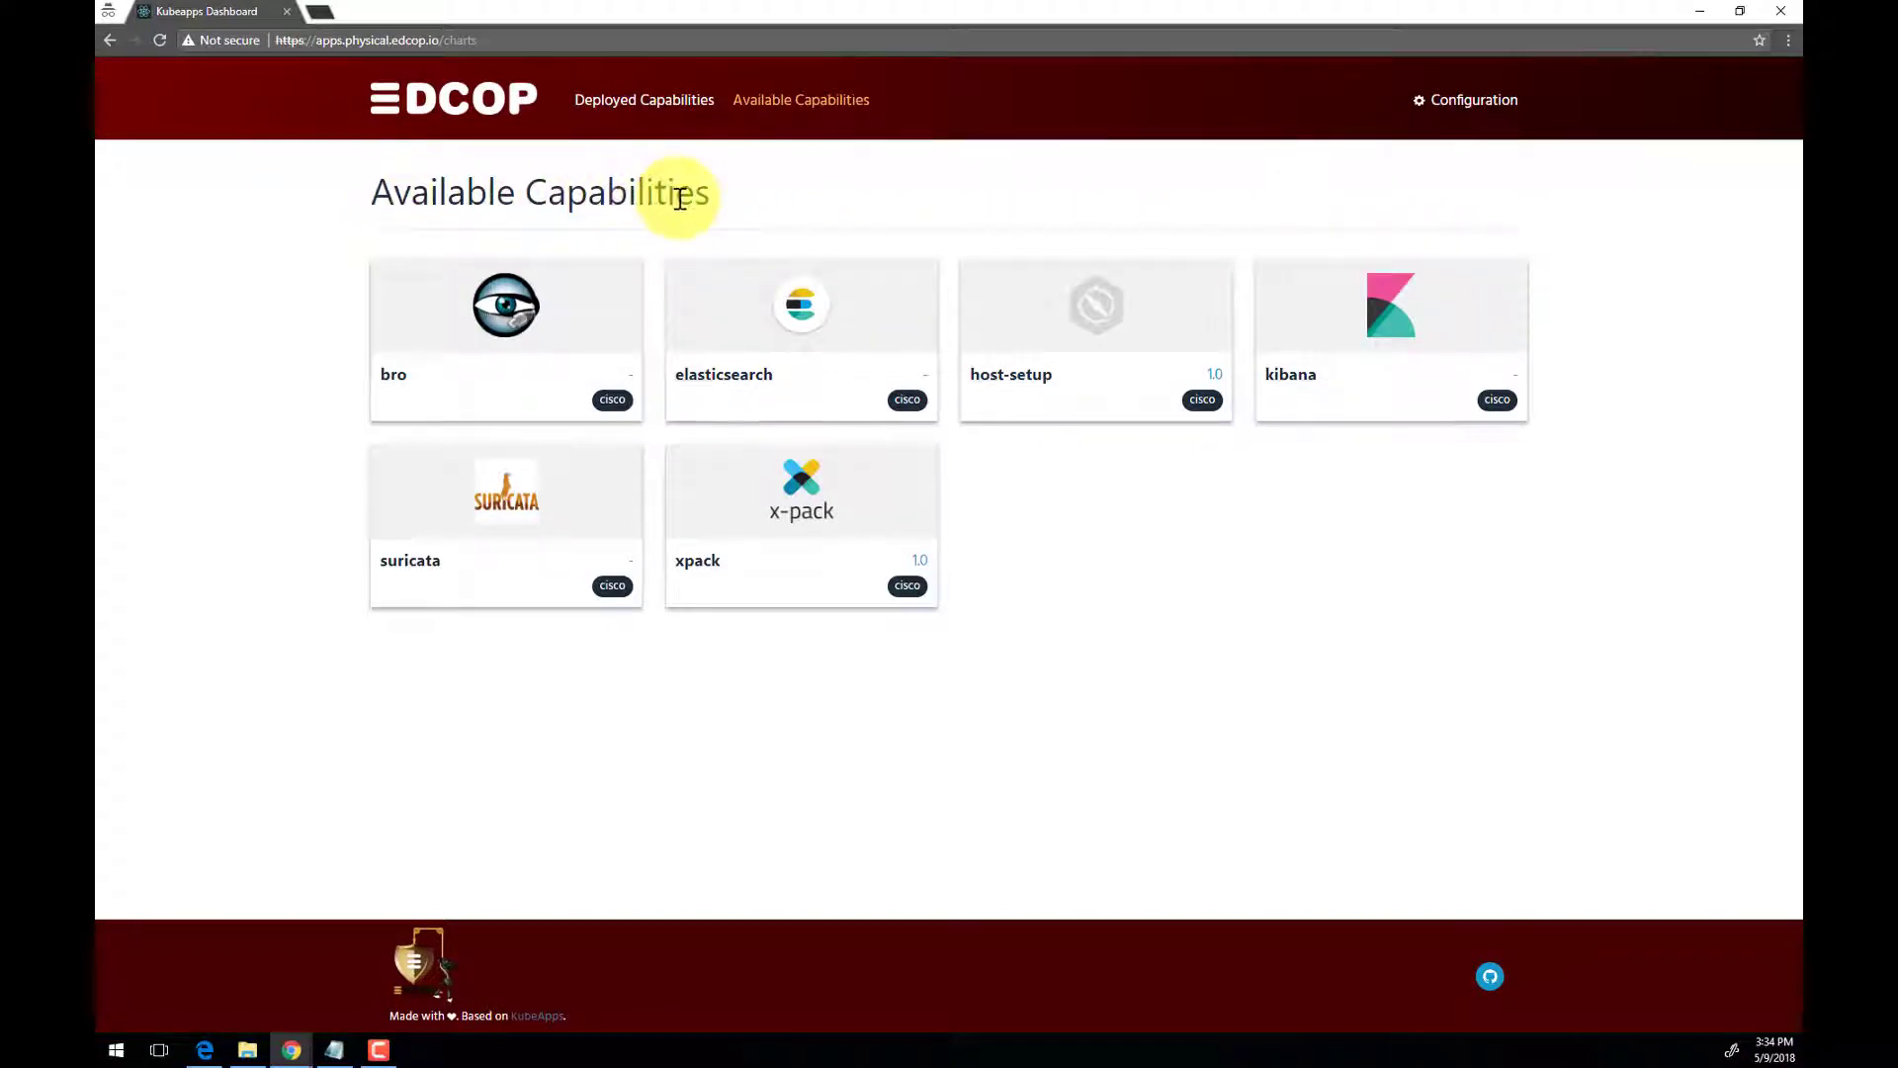
{"action": "left_click_drag", "start_coordinate": [383, 190], "coordinate": [697, 185]}
{"action": "left_click", "coordinate": [727, 191]}
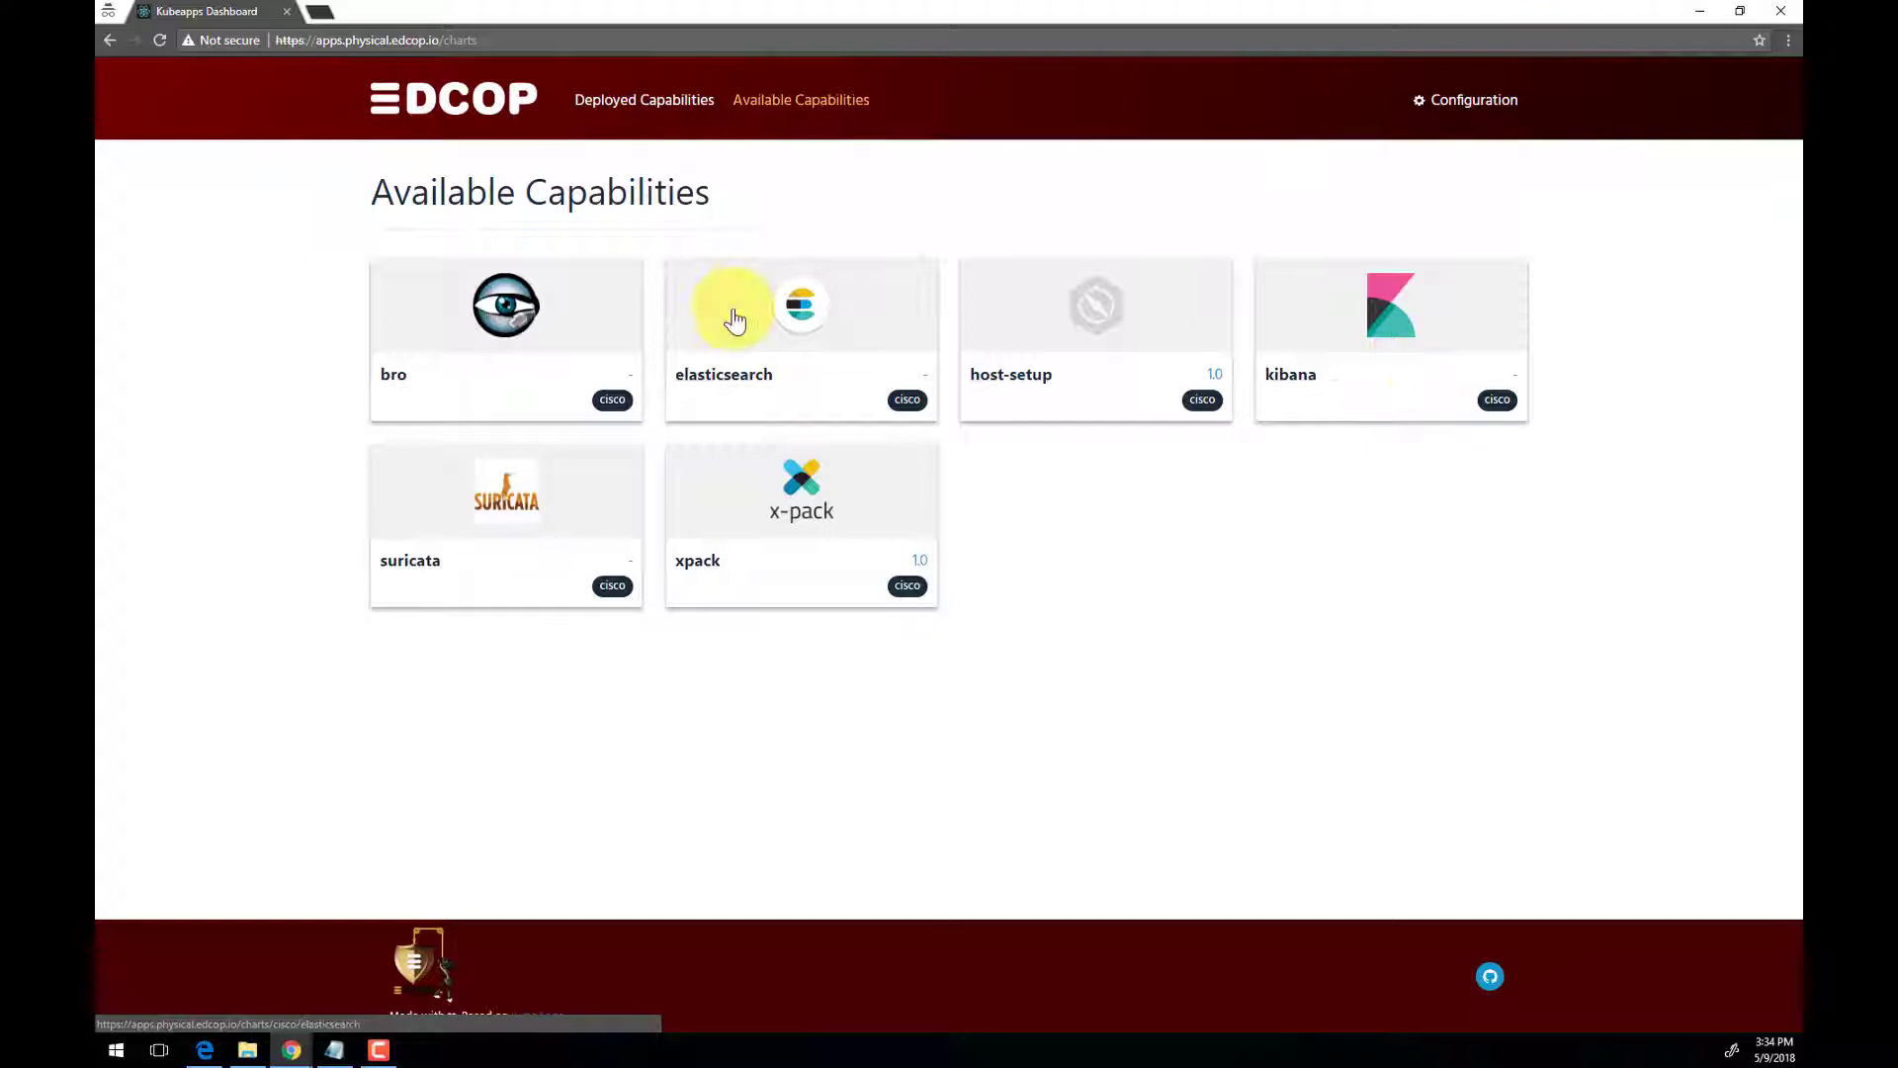
Open the cisco/suricata chart page and read through its EDCOP Suricata Guide.
{"action": "left_click", "coordinate": [521, 514]}
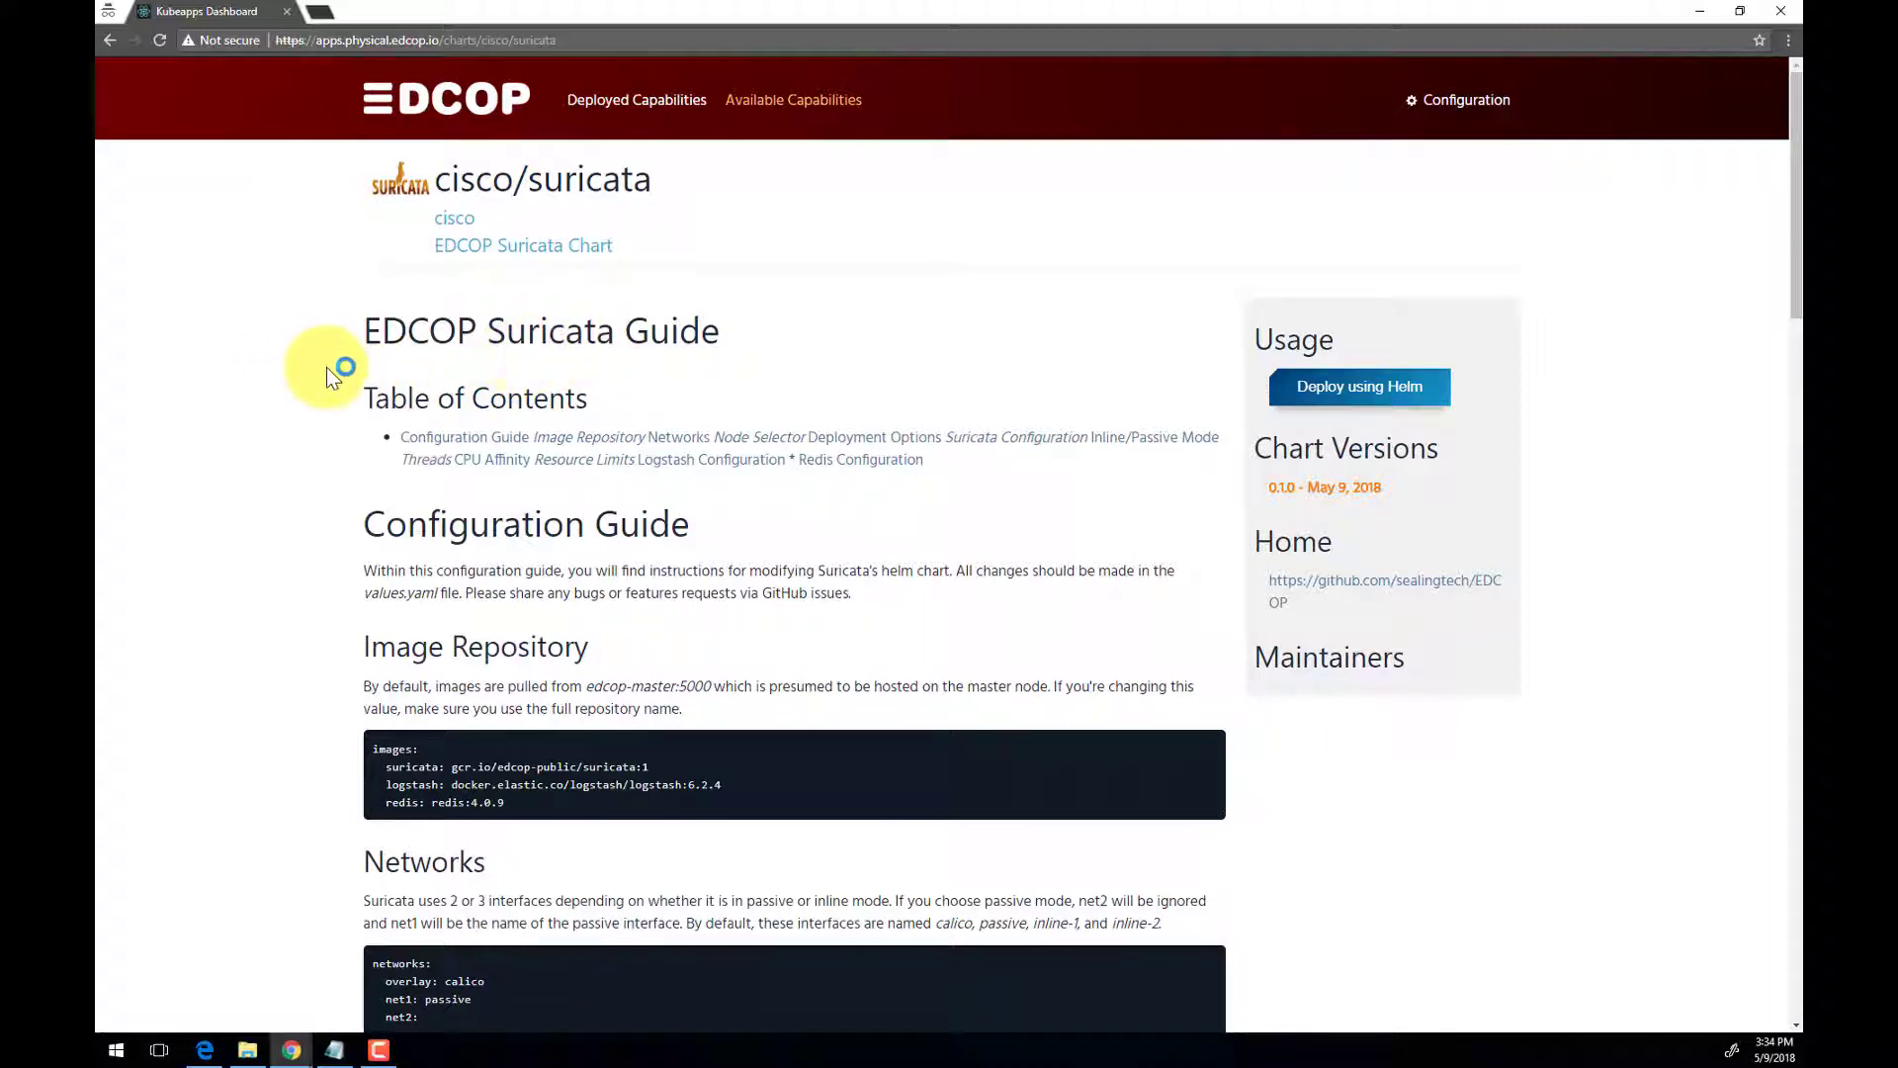
{"action": "scroll", "coordinate": [319, 370], "scroll_direction": "down", "scroll_amount": 3}
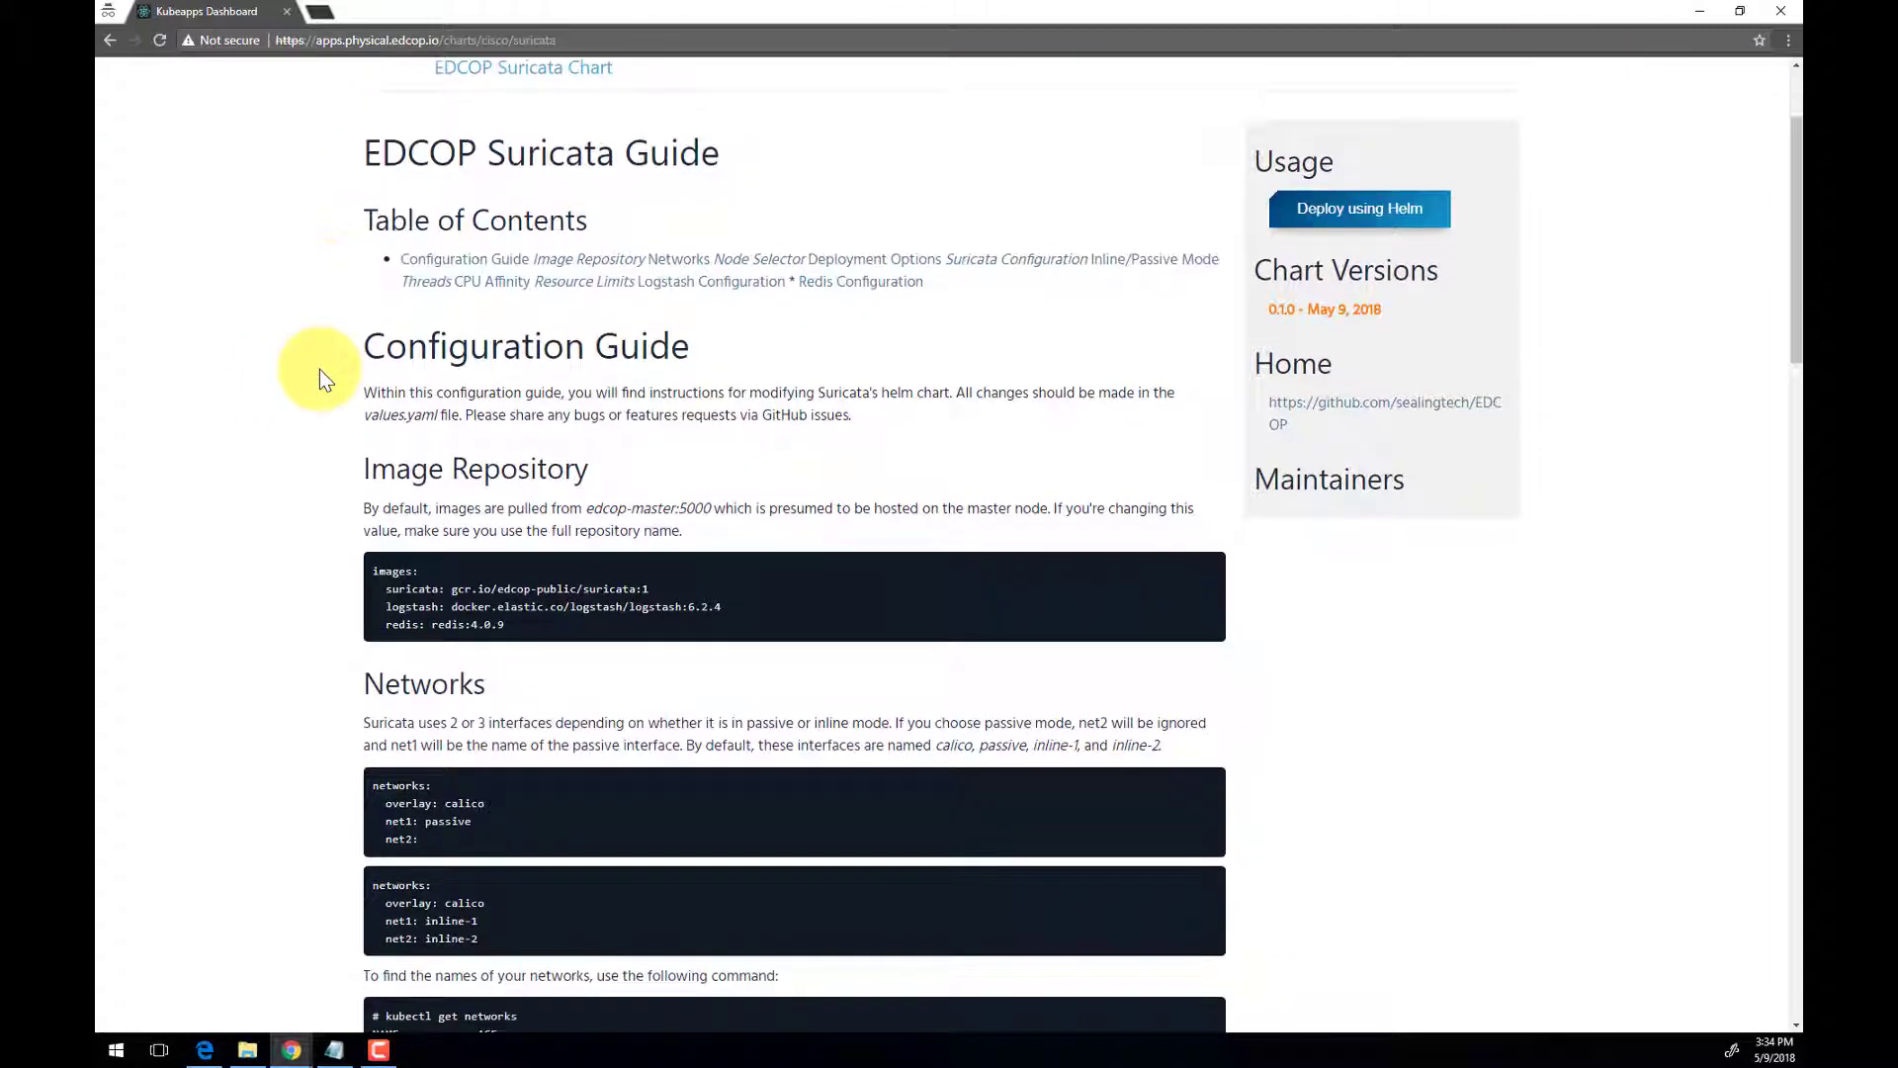
{"action": "scroll", "coordinate": [318, 370], "scroll_direction": "down", "scroll_amount": 1}
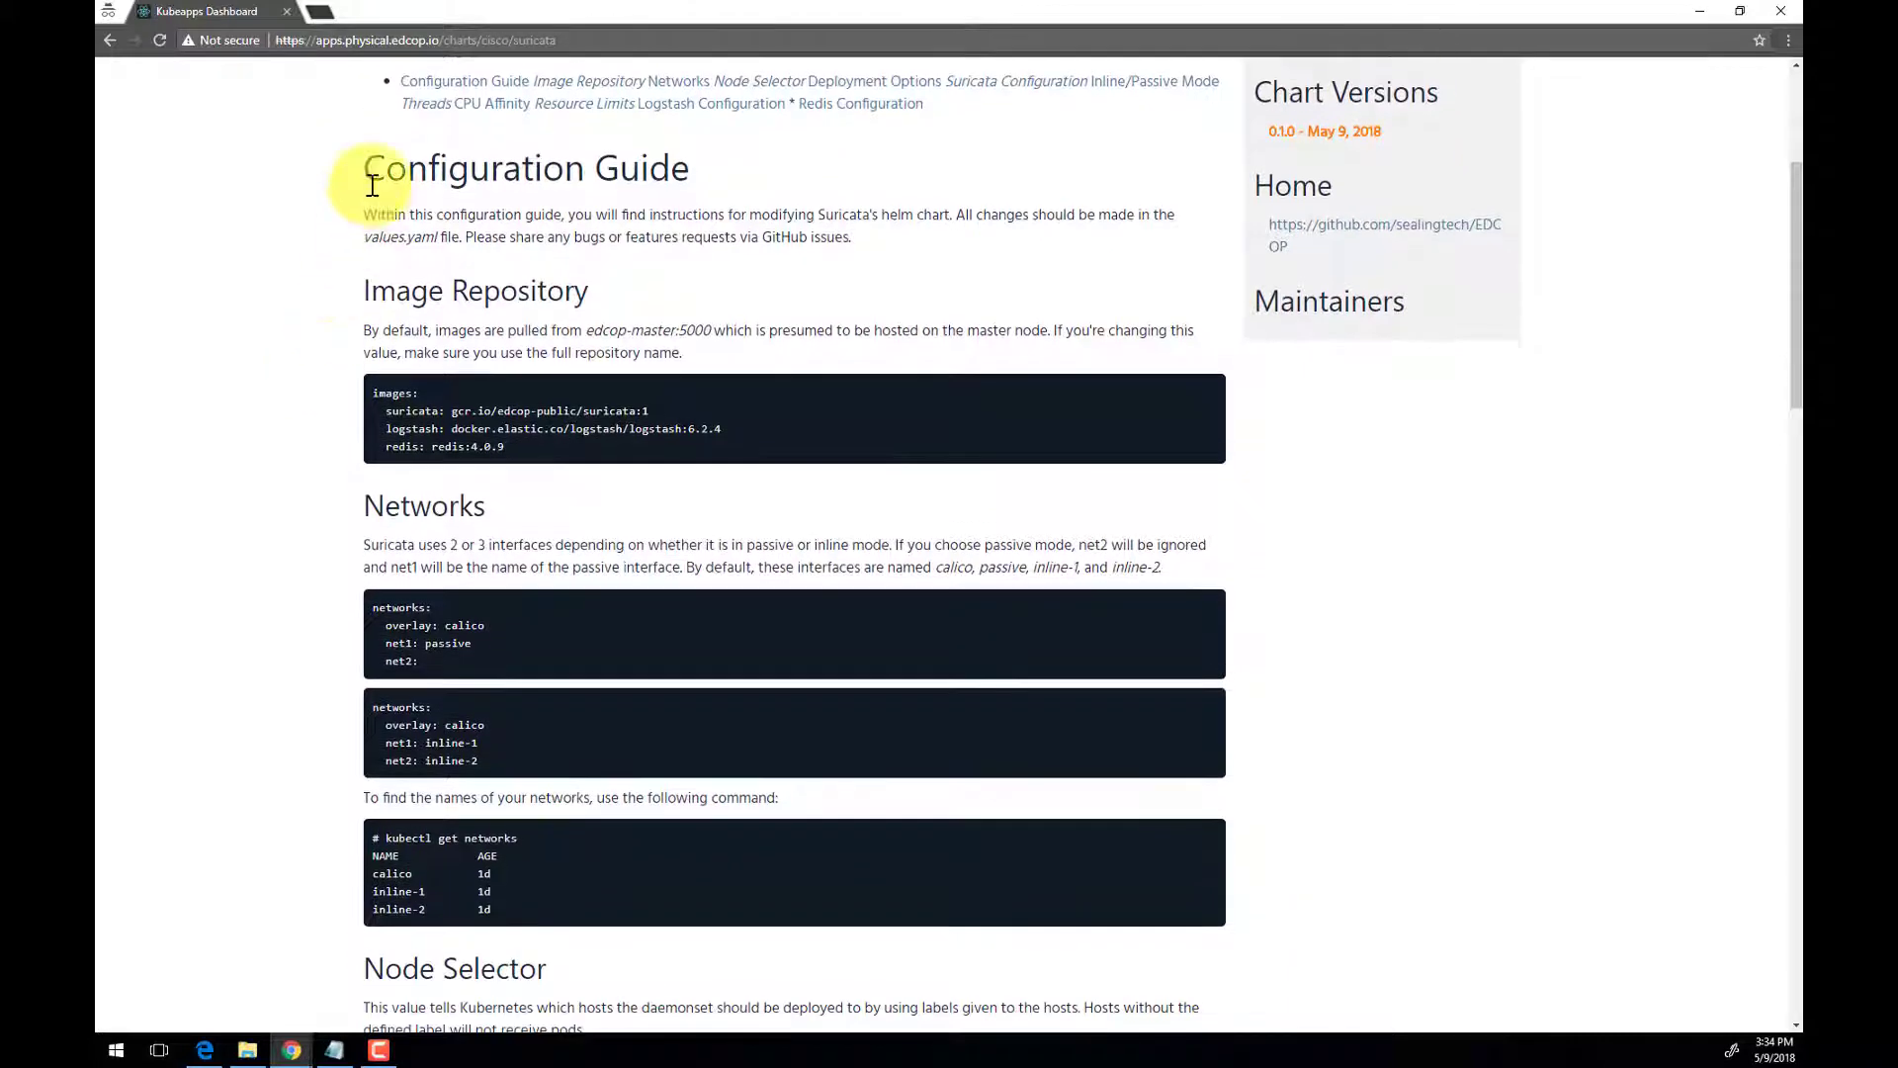
{"action": "scroll", "coordinate": [330, 191], "scroll_direction": "down", "scroll_amount": 1}
{"action": "scroll", "coordinate": [330, 191], "scroll_direction": "down", "scroll_amount": 2}
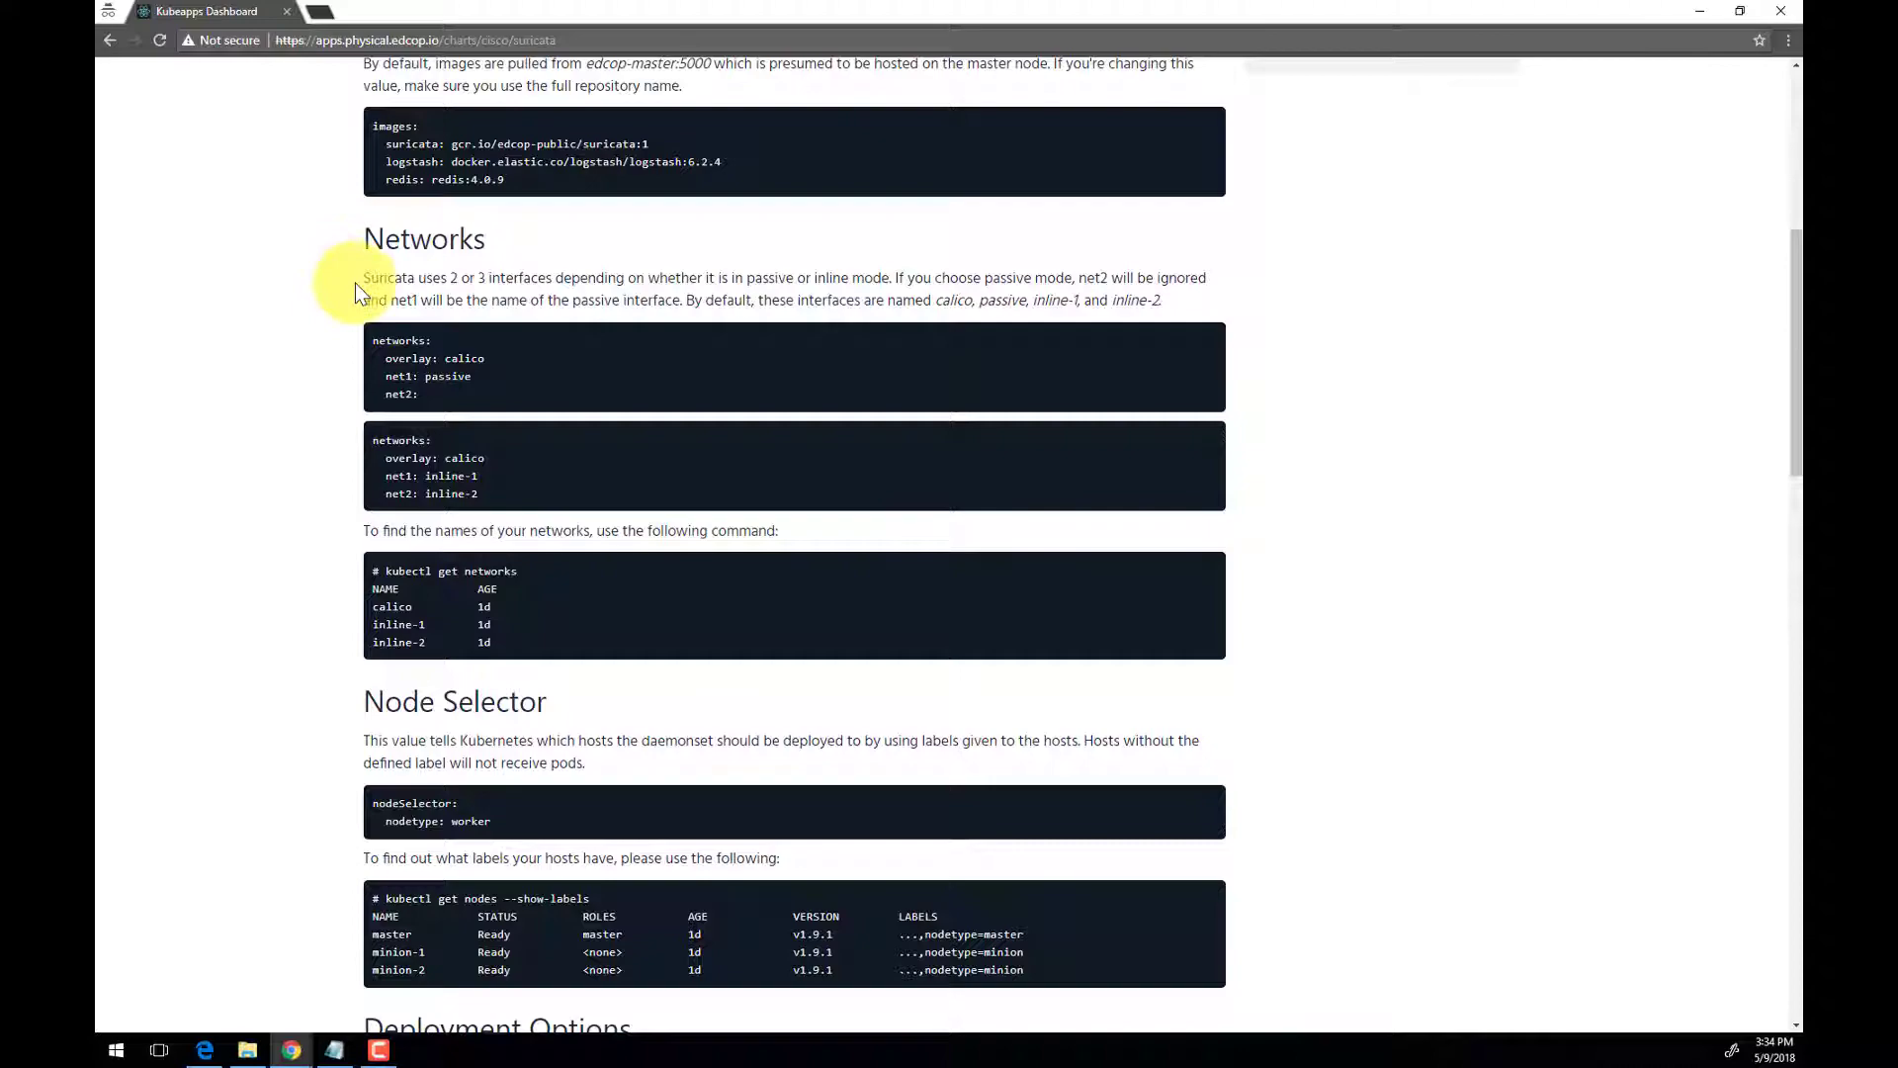
{"action": "scroll", "coordinate": [725, 690], "scroll_direction": "down", "scroll_amount": 7}
{"action": "scroll", "coordinate": [728, 691], "scroll_direction": "up", "scroll_amount": 13}
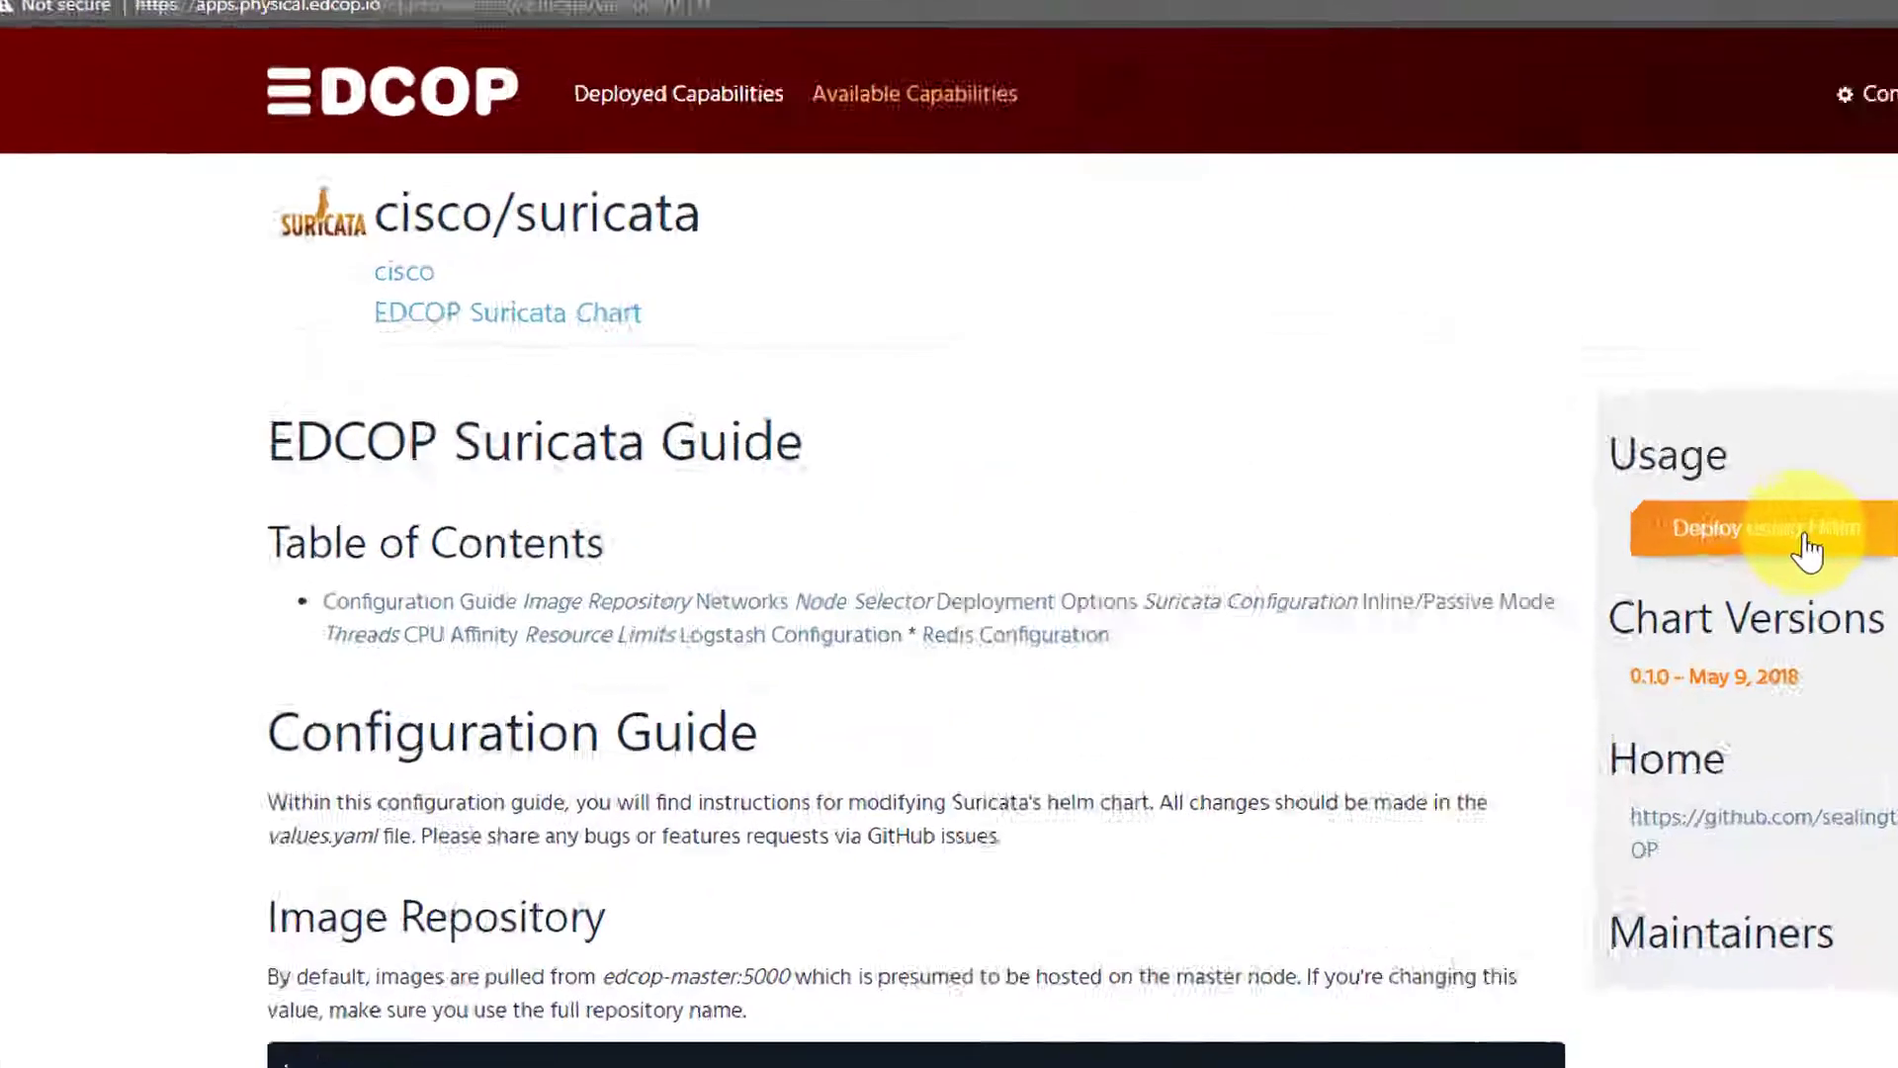
Start a Suricata deployment named suricata, keeping chart version 0.1.0.
{"action": "left_click", "coordinate": [1384, 400]}
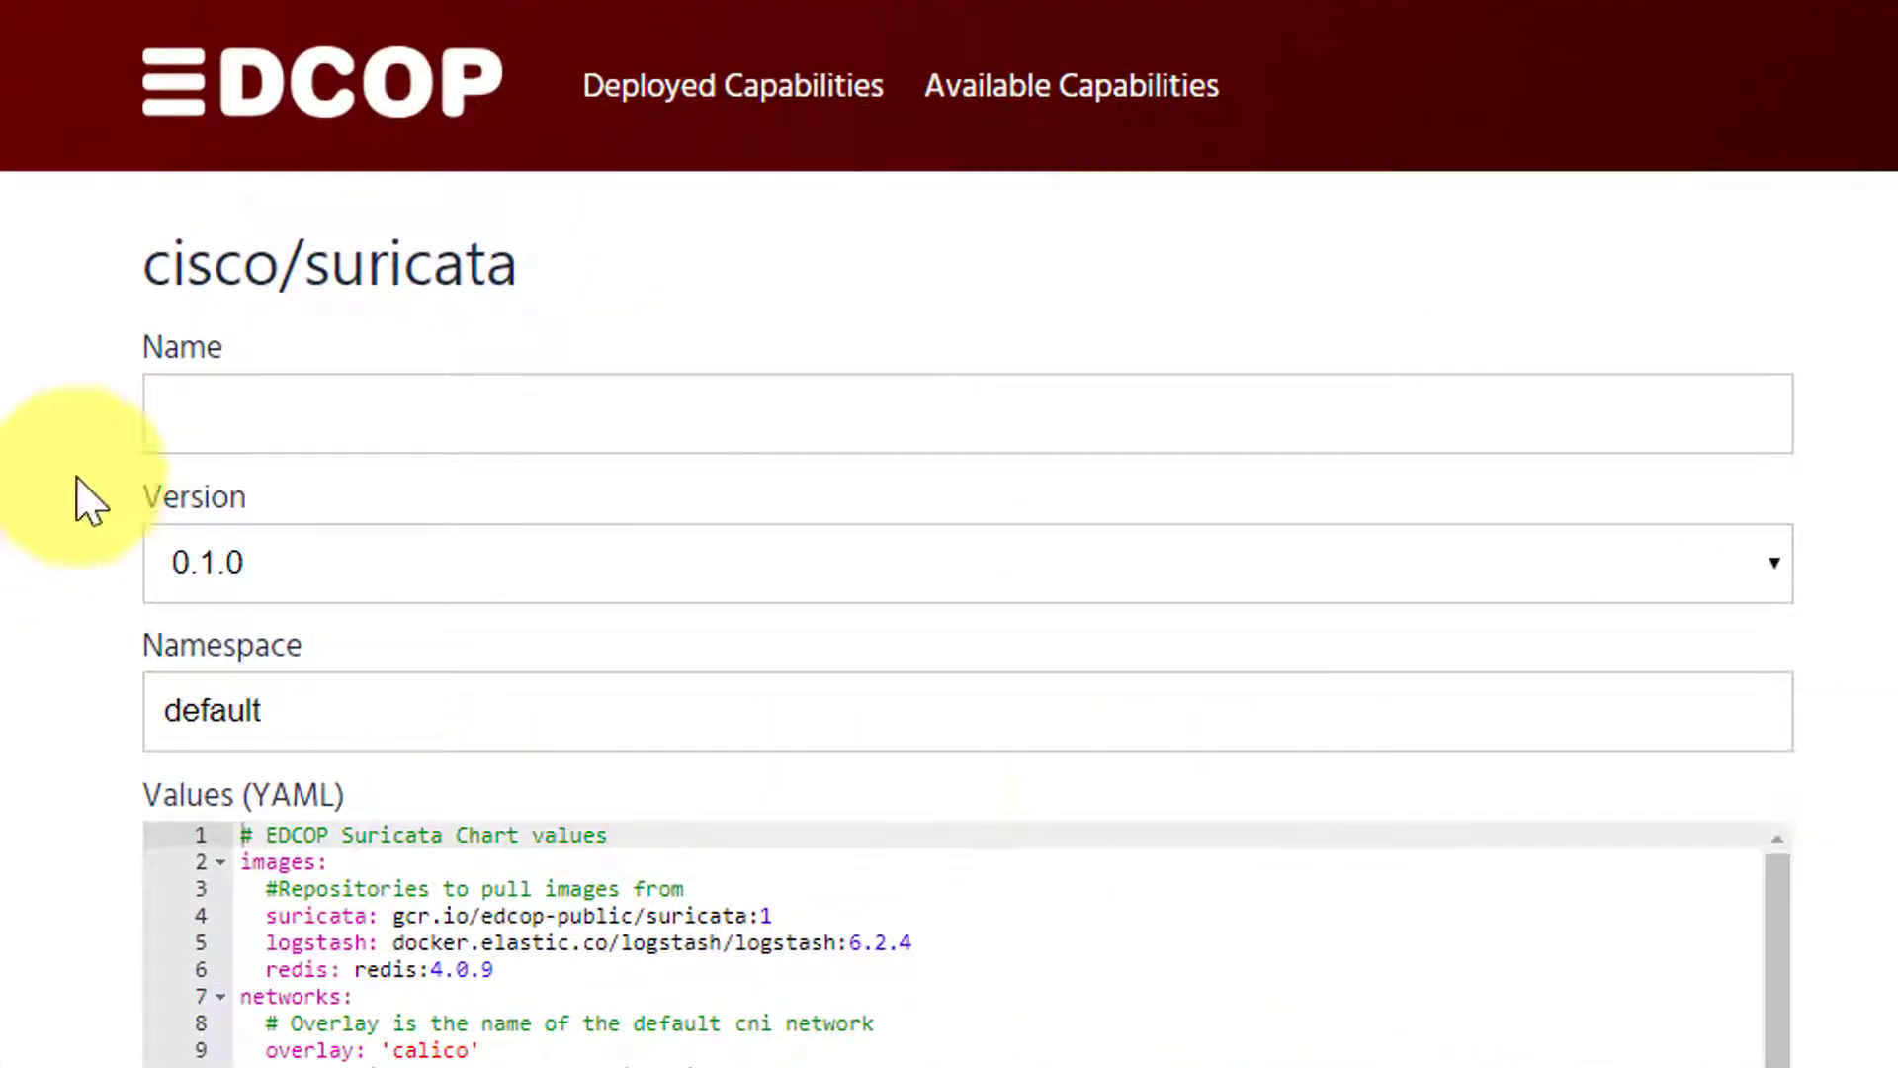
{"action": "left_click", "coordinate": [230, 411]}
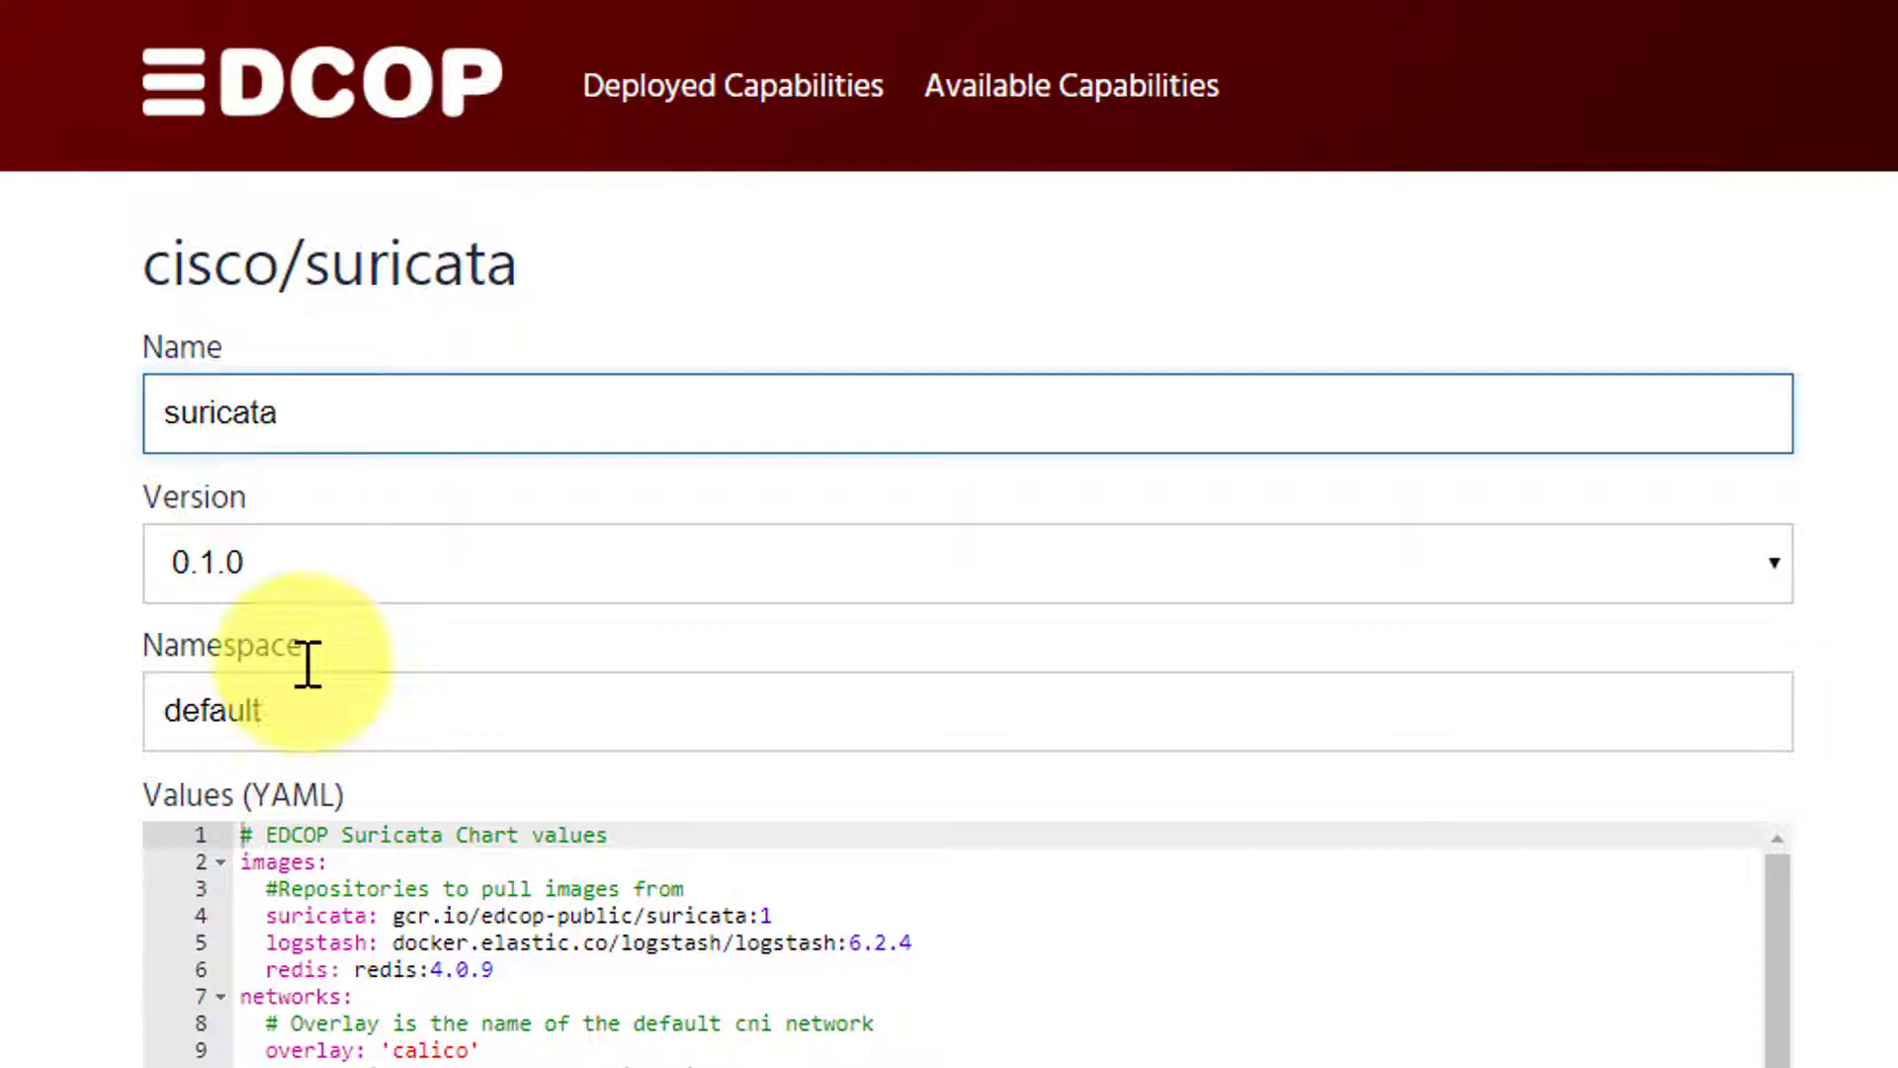
{"action": "left_click", "coordinate": [314, 596]}
{"action": "left_click", "coordinate": [301, 597]}
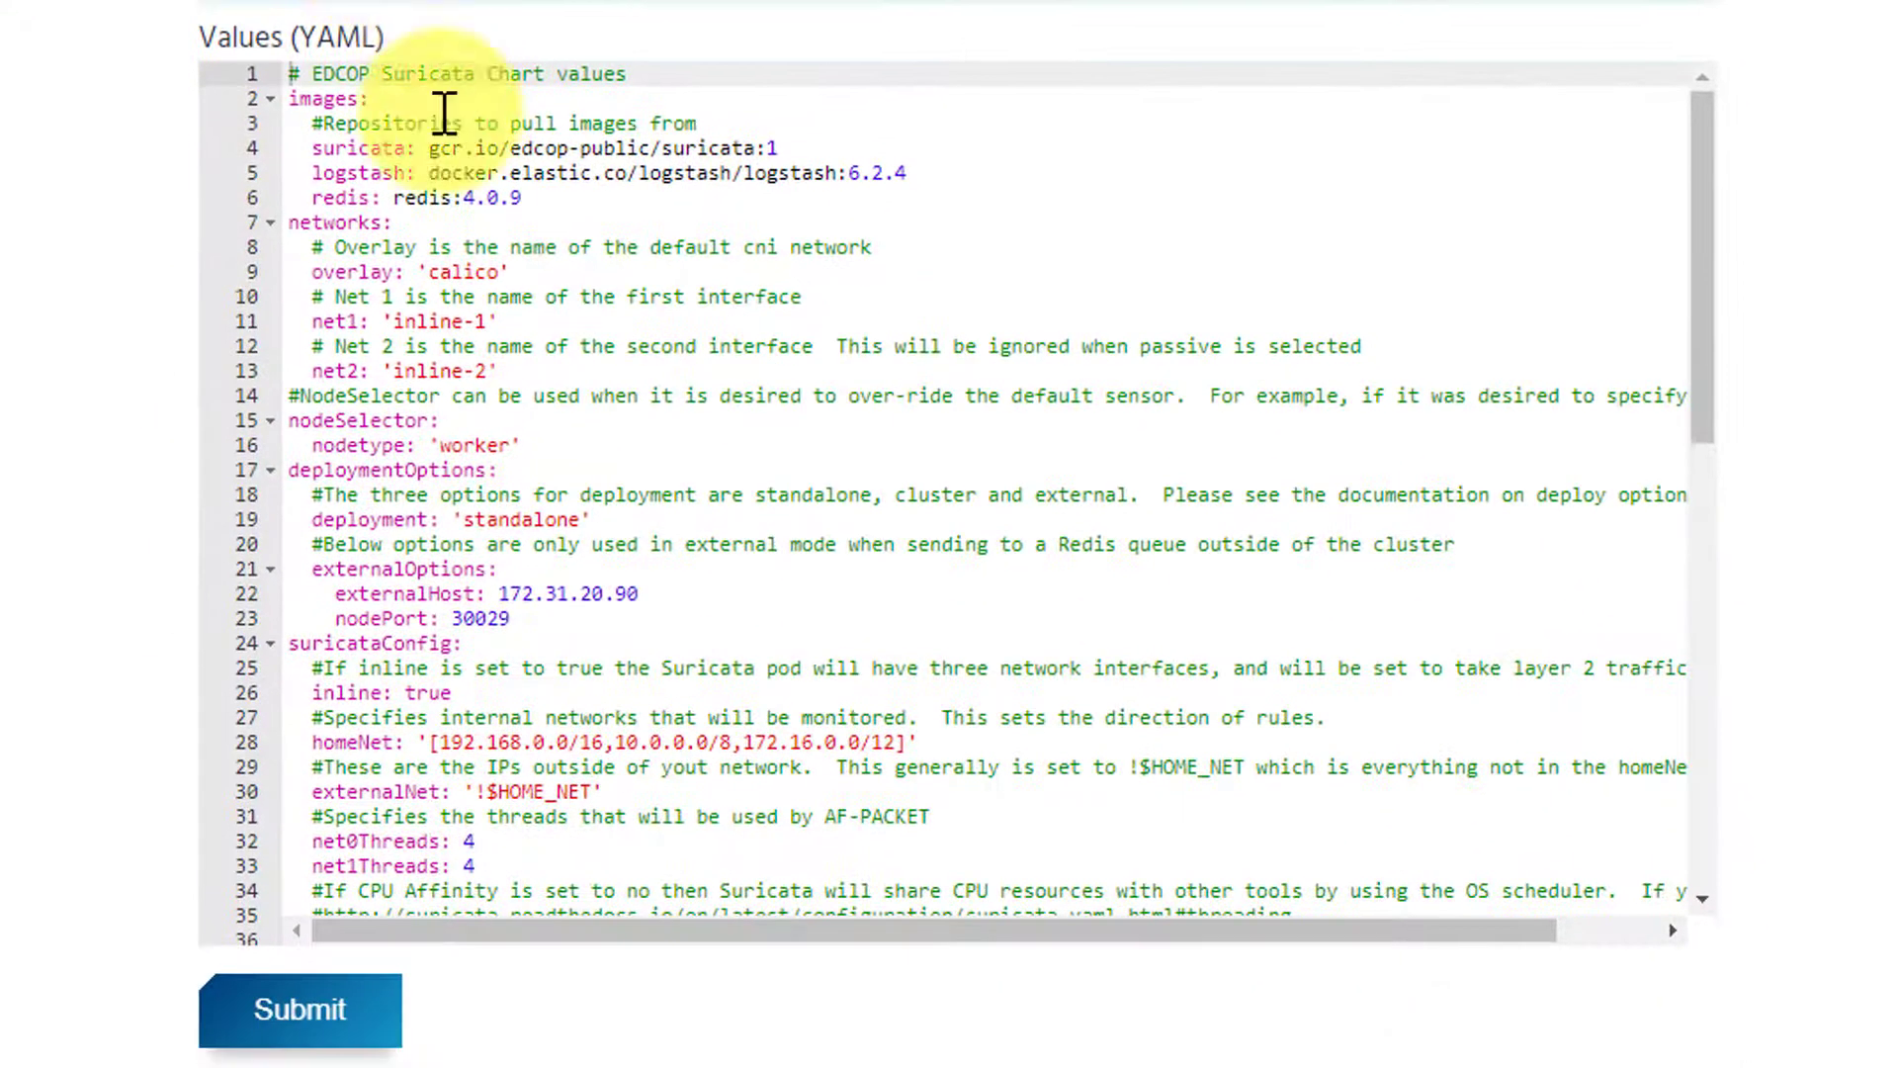
Review the default values: interfaces inline-1 and inline-2, homeNet ranges, externalNet !$HOME_NET.
{"action": "left_click", "coordinate": [395, 321]}
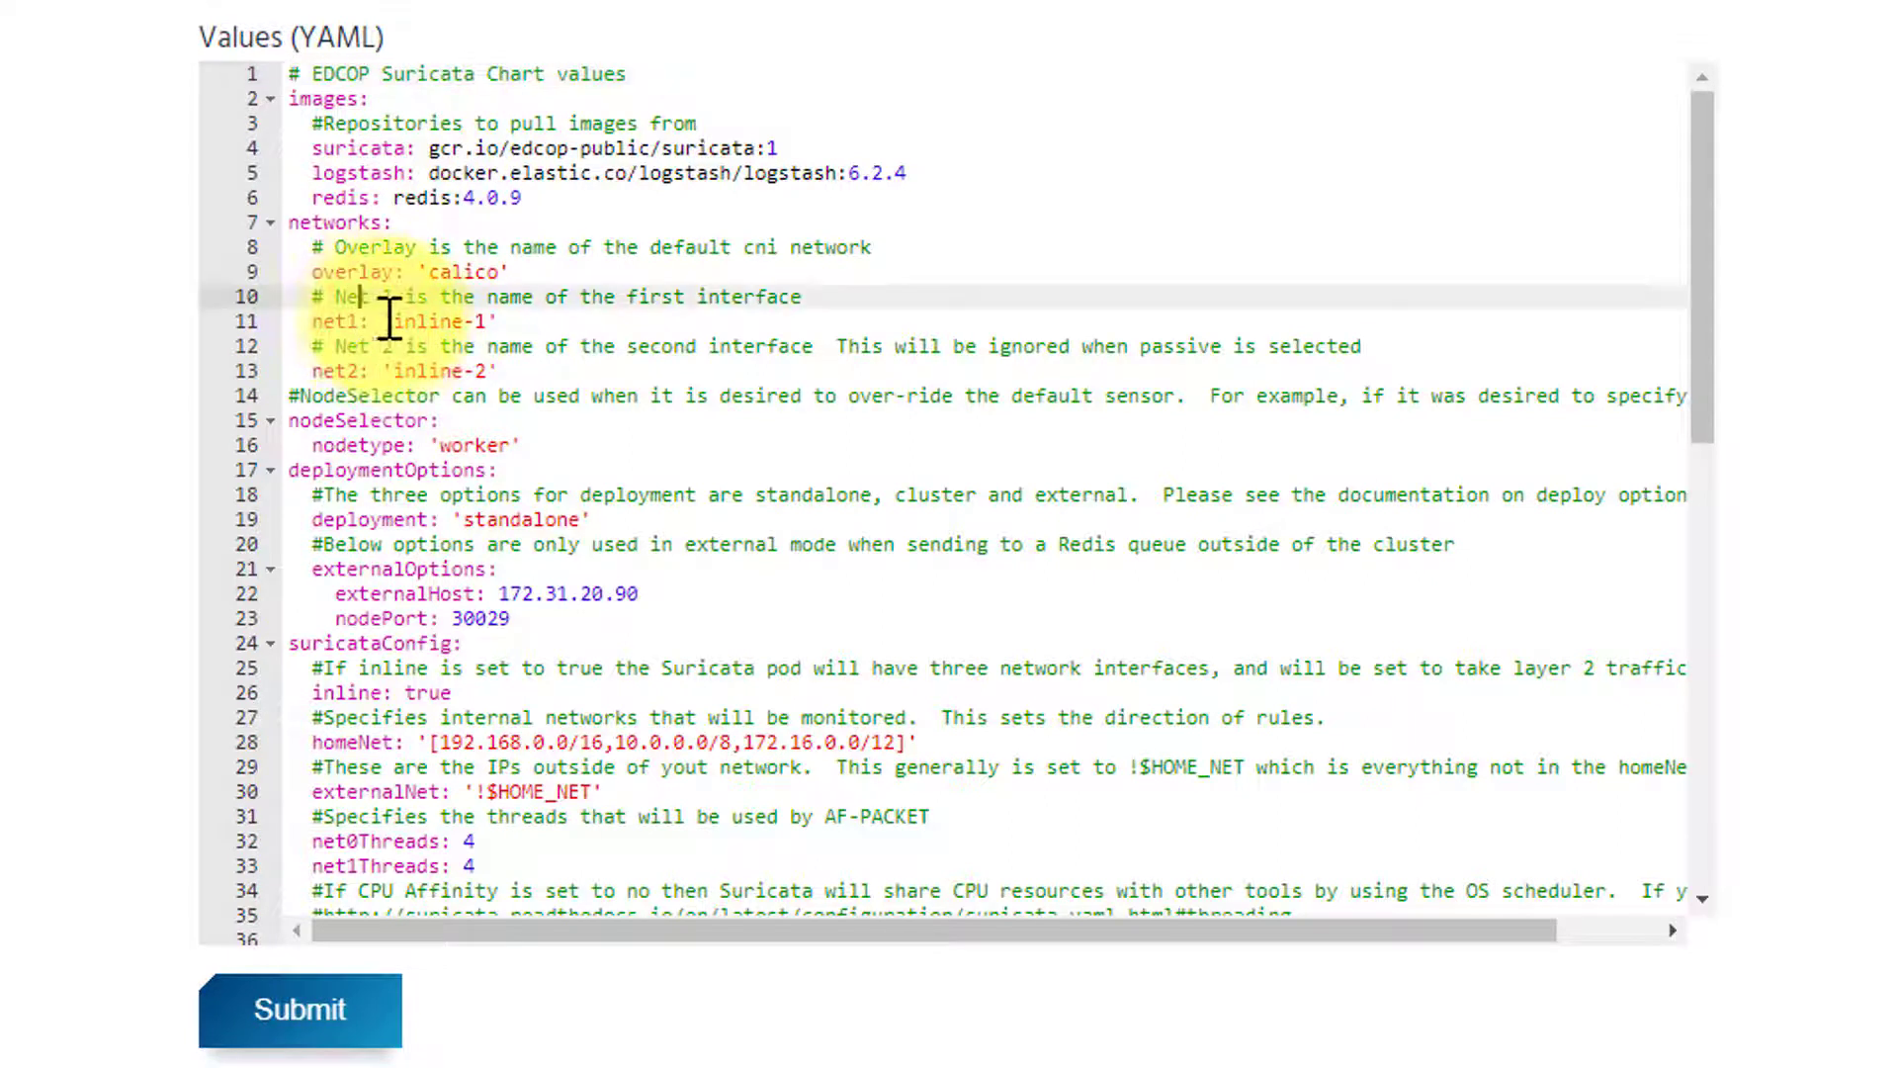
{"action": "left_click", "coordinate": [440, 325]}
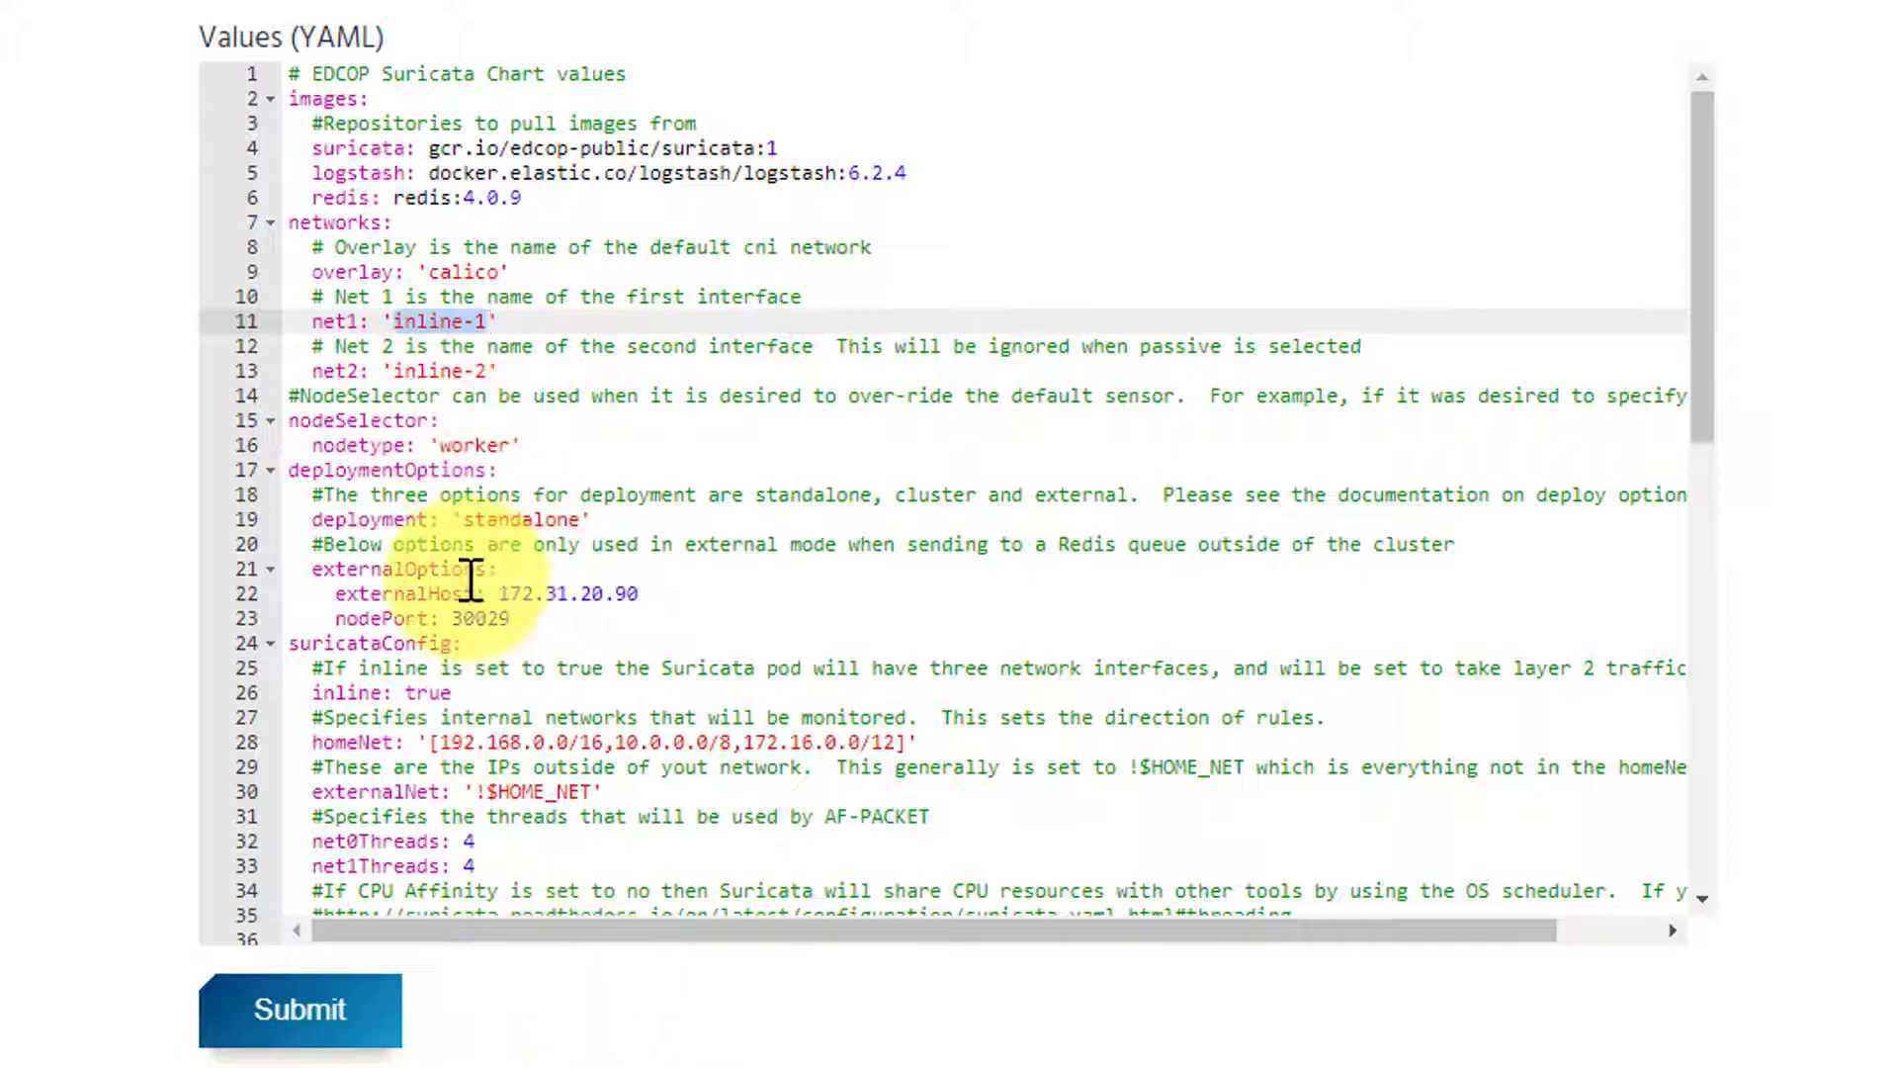
{"action": "left_click", "coordinate": [441, 371]}
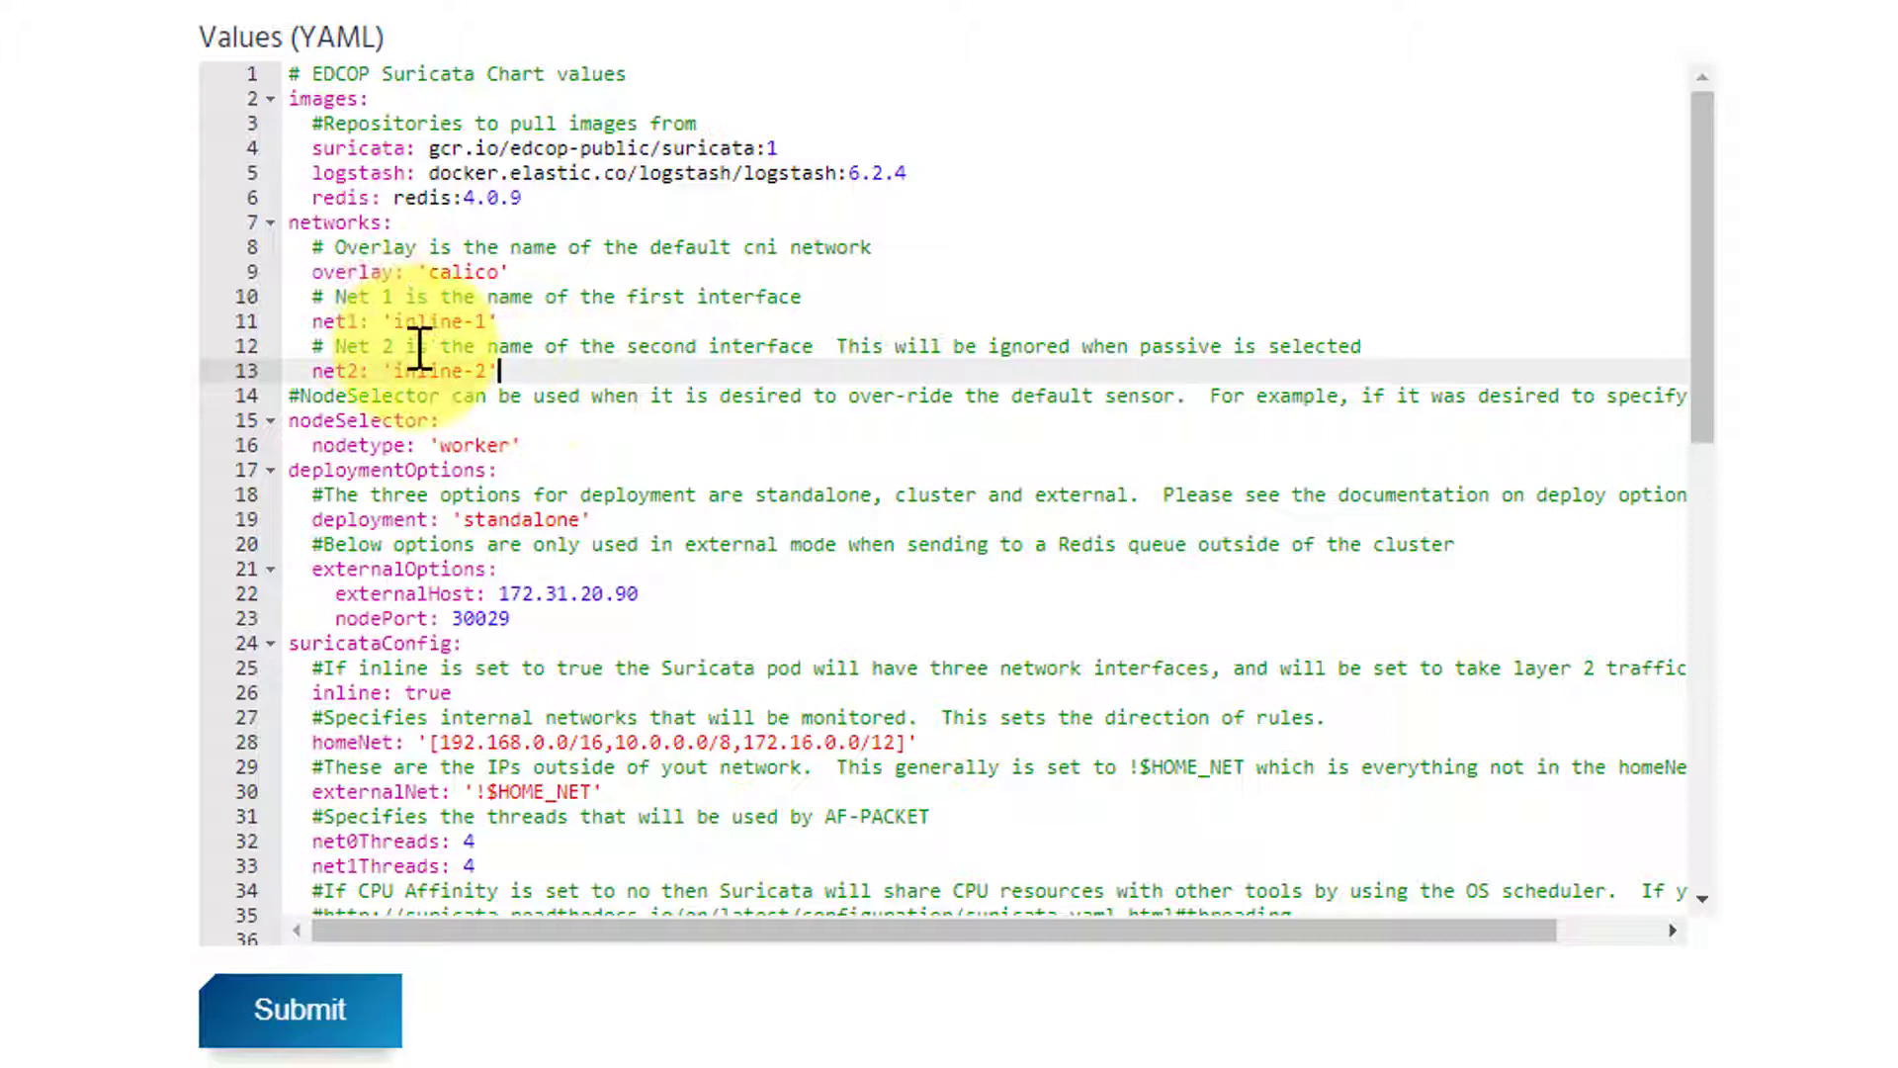
{"action": "left_click_drag", "start_coordinate": [431, 743], "coordinate": [919, 746]}
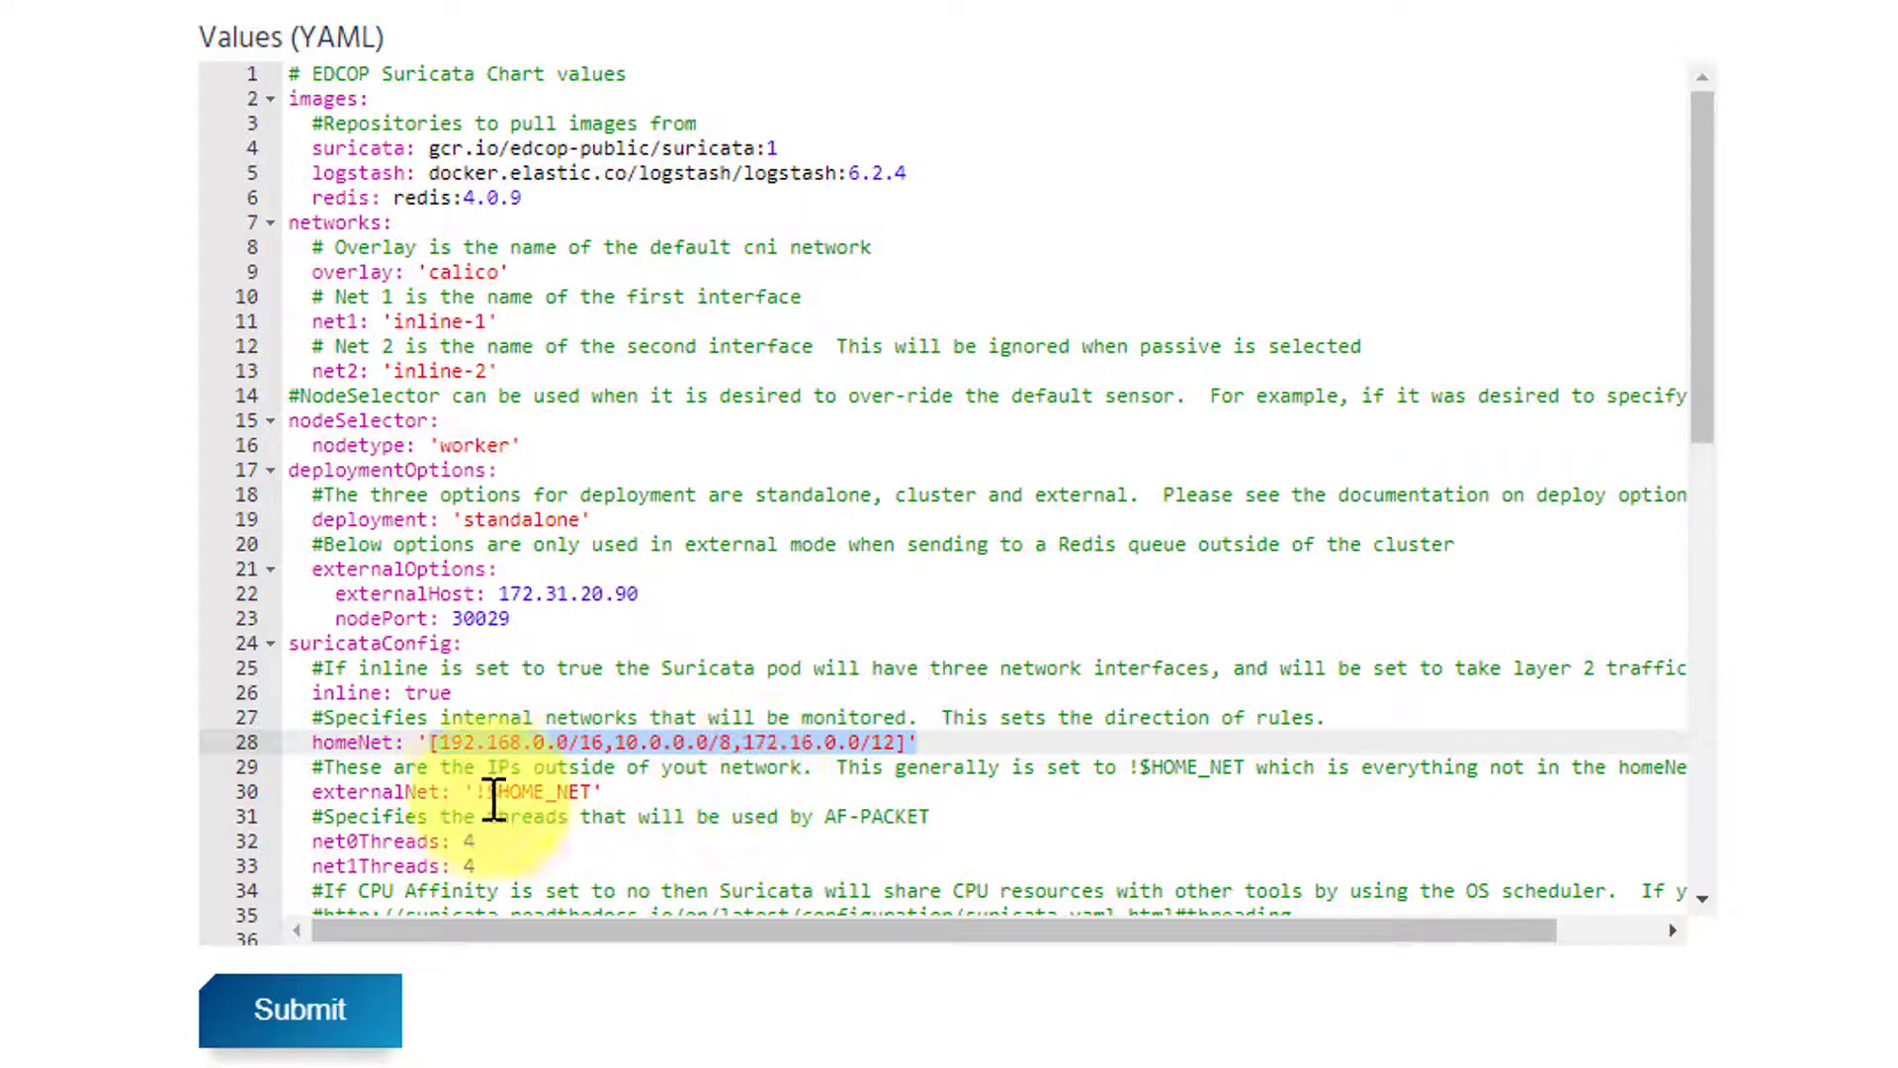
{"action": "left_click_drag", "start_coordinate": [466, 793], "coordinate": [591, 794]}
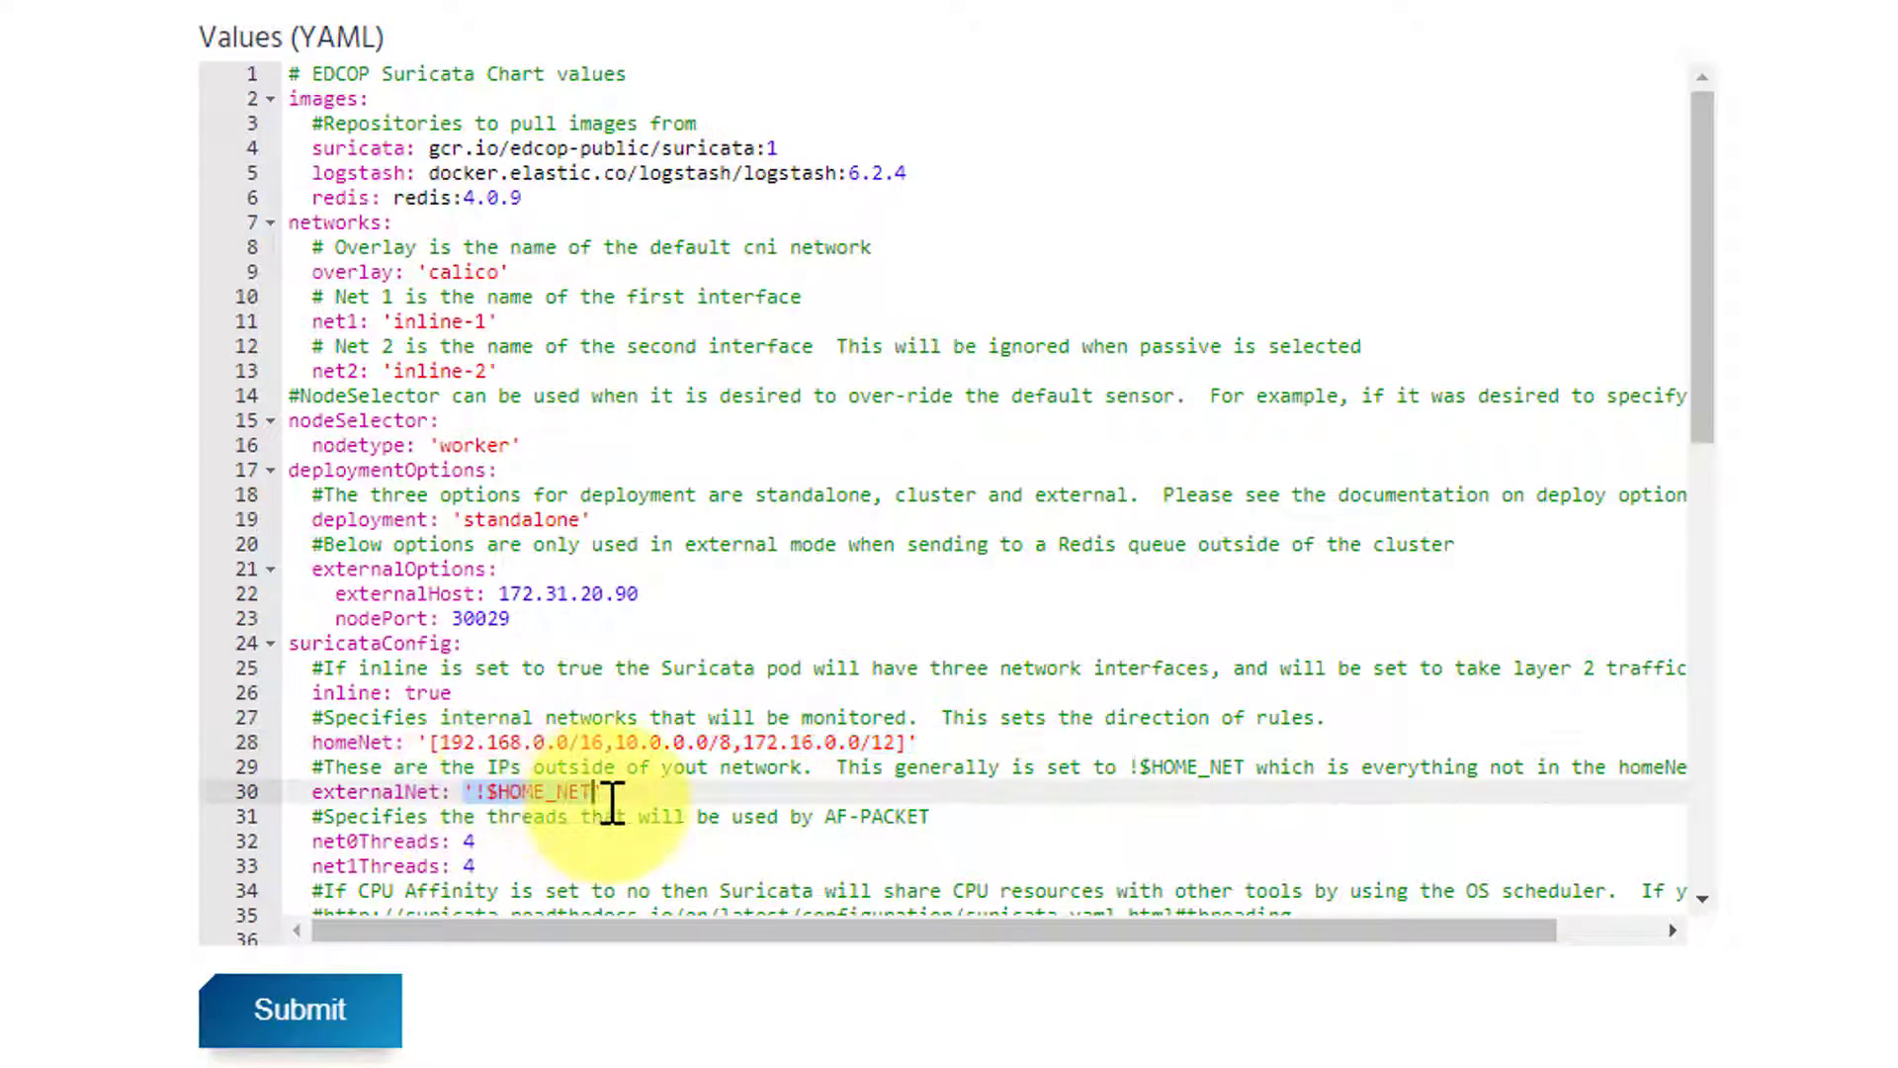
{"action": "left_click_drag", "start_coordinate": [1707, 326], "coordinate": [1672, 689]}
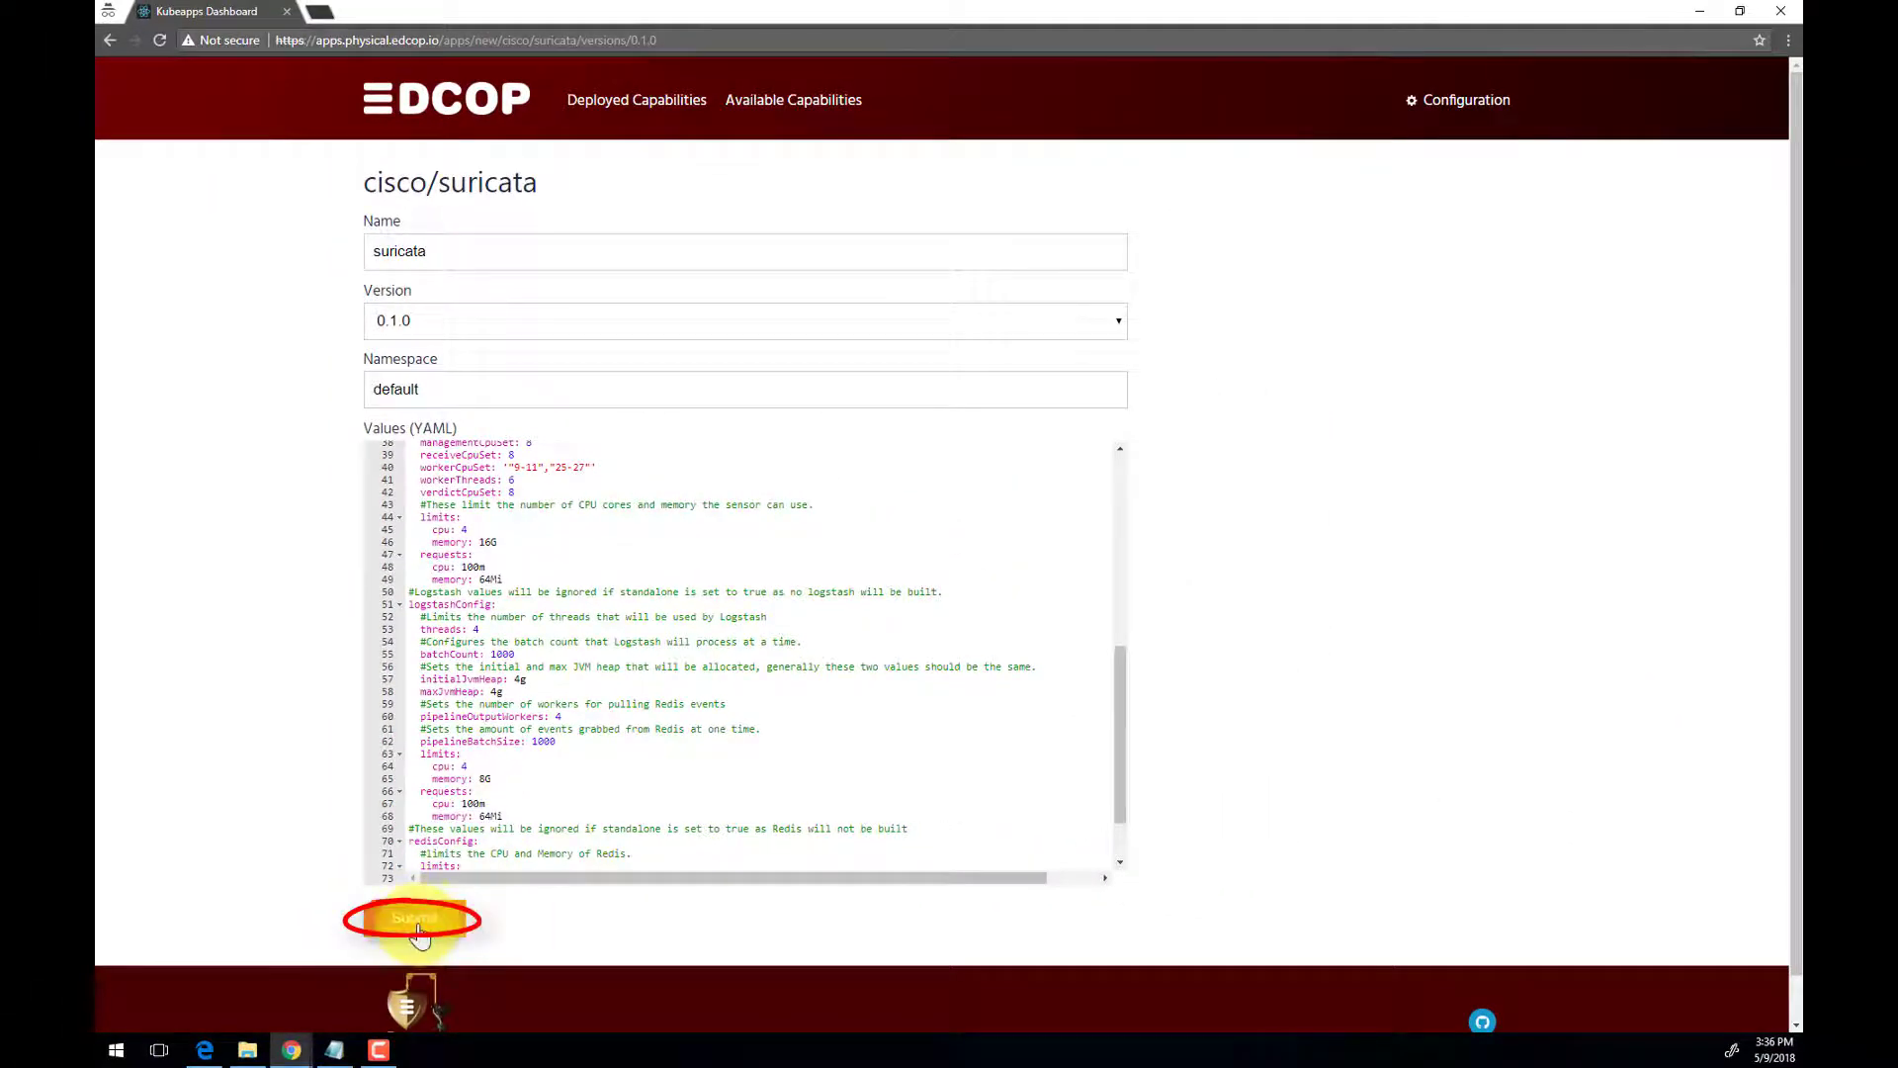
Submit the Suricata deployment and view Cockpit's cluster topology filtered to the default project.
{"action": "left_click", "coordinate": [417, 920]}
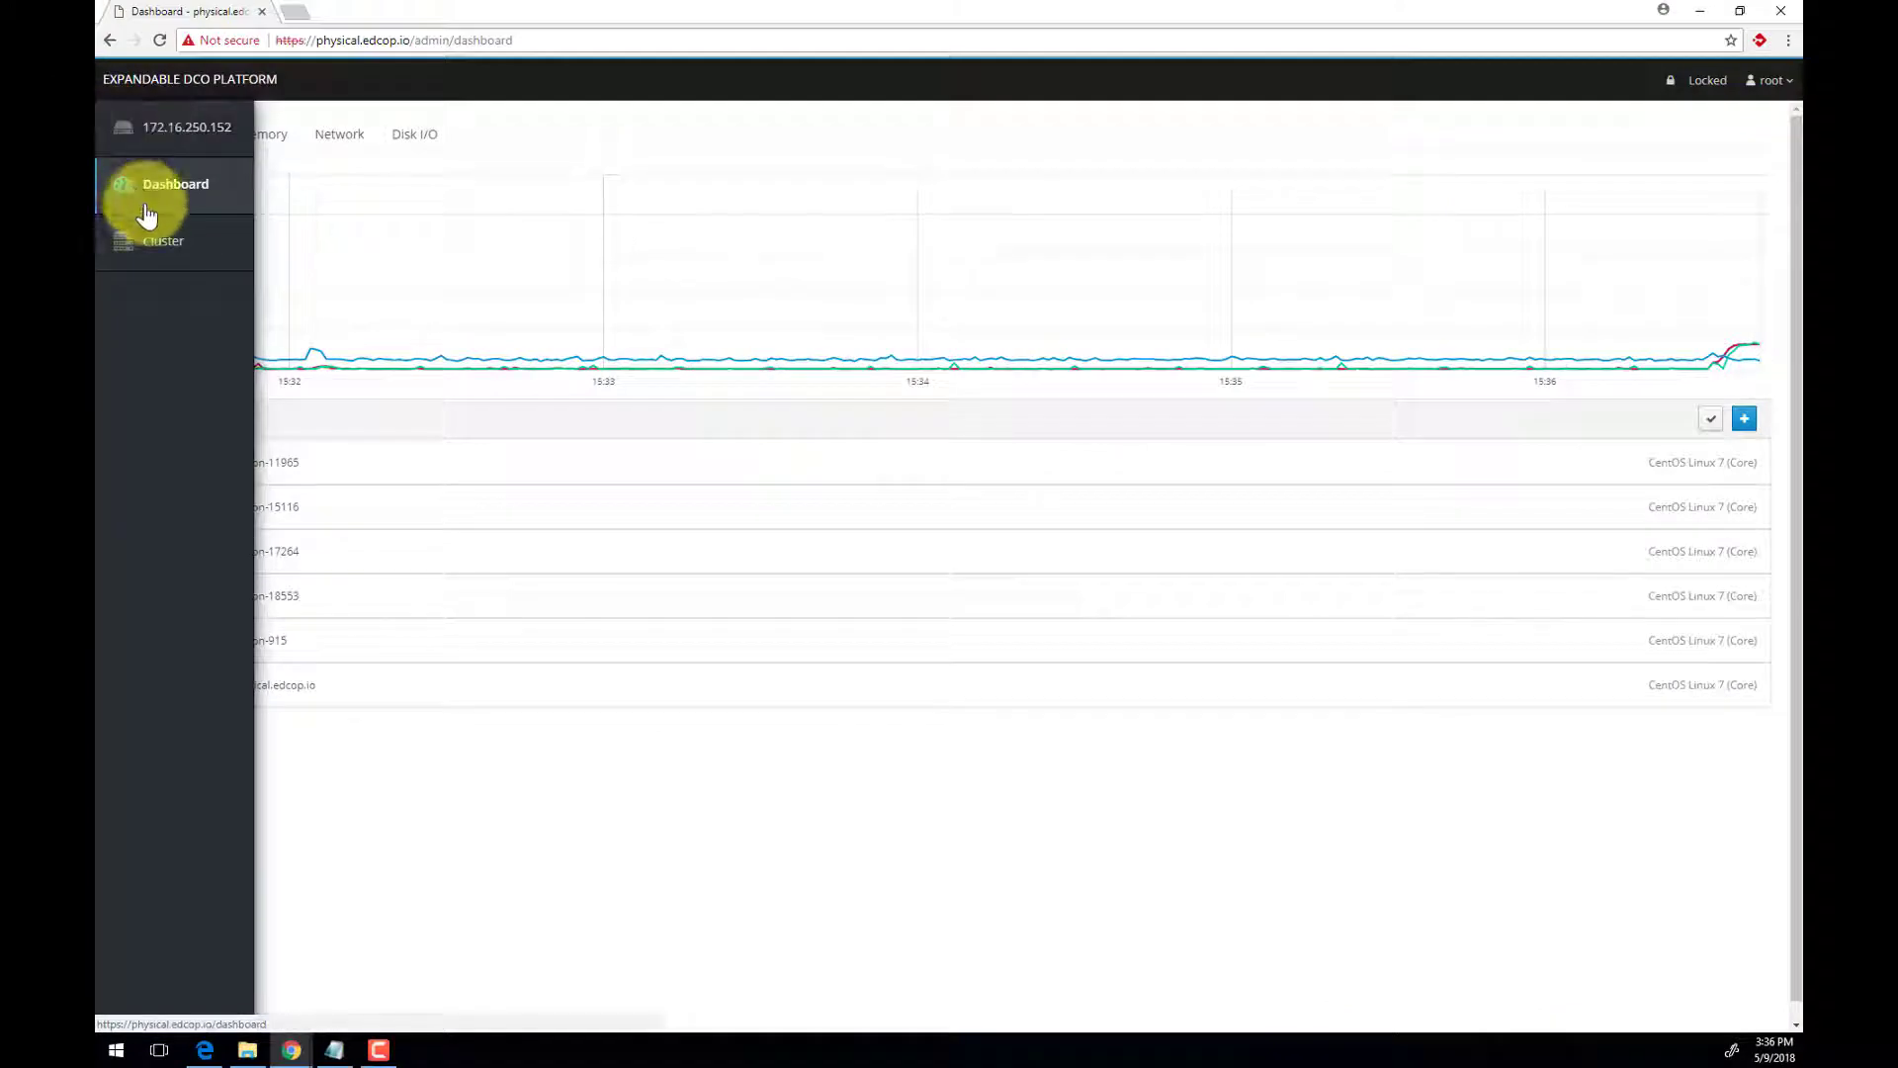
{"action": "left_click", "coordinate": [153, 255]}
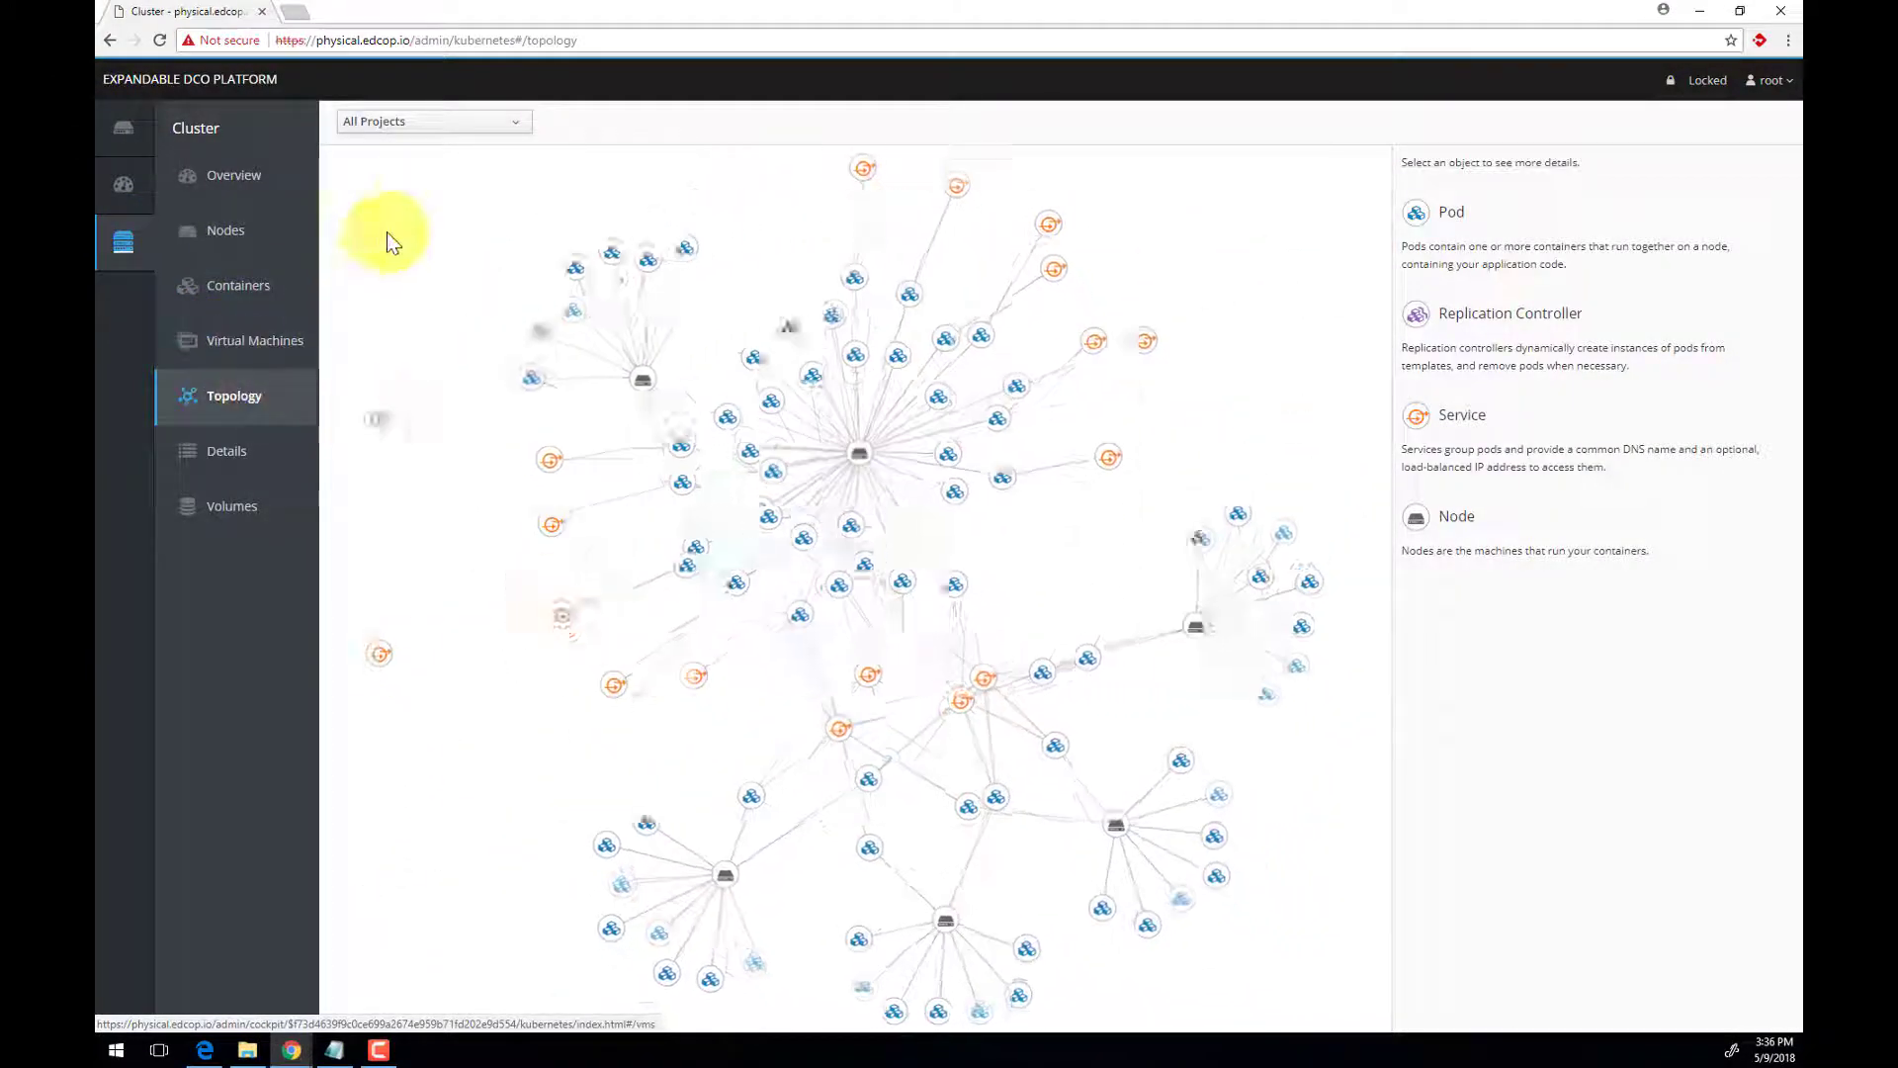
{"action": "left_click", "coordinate": [440, 123]}
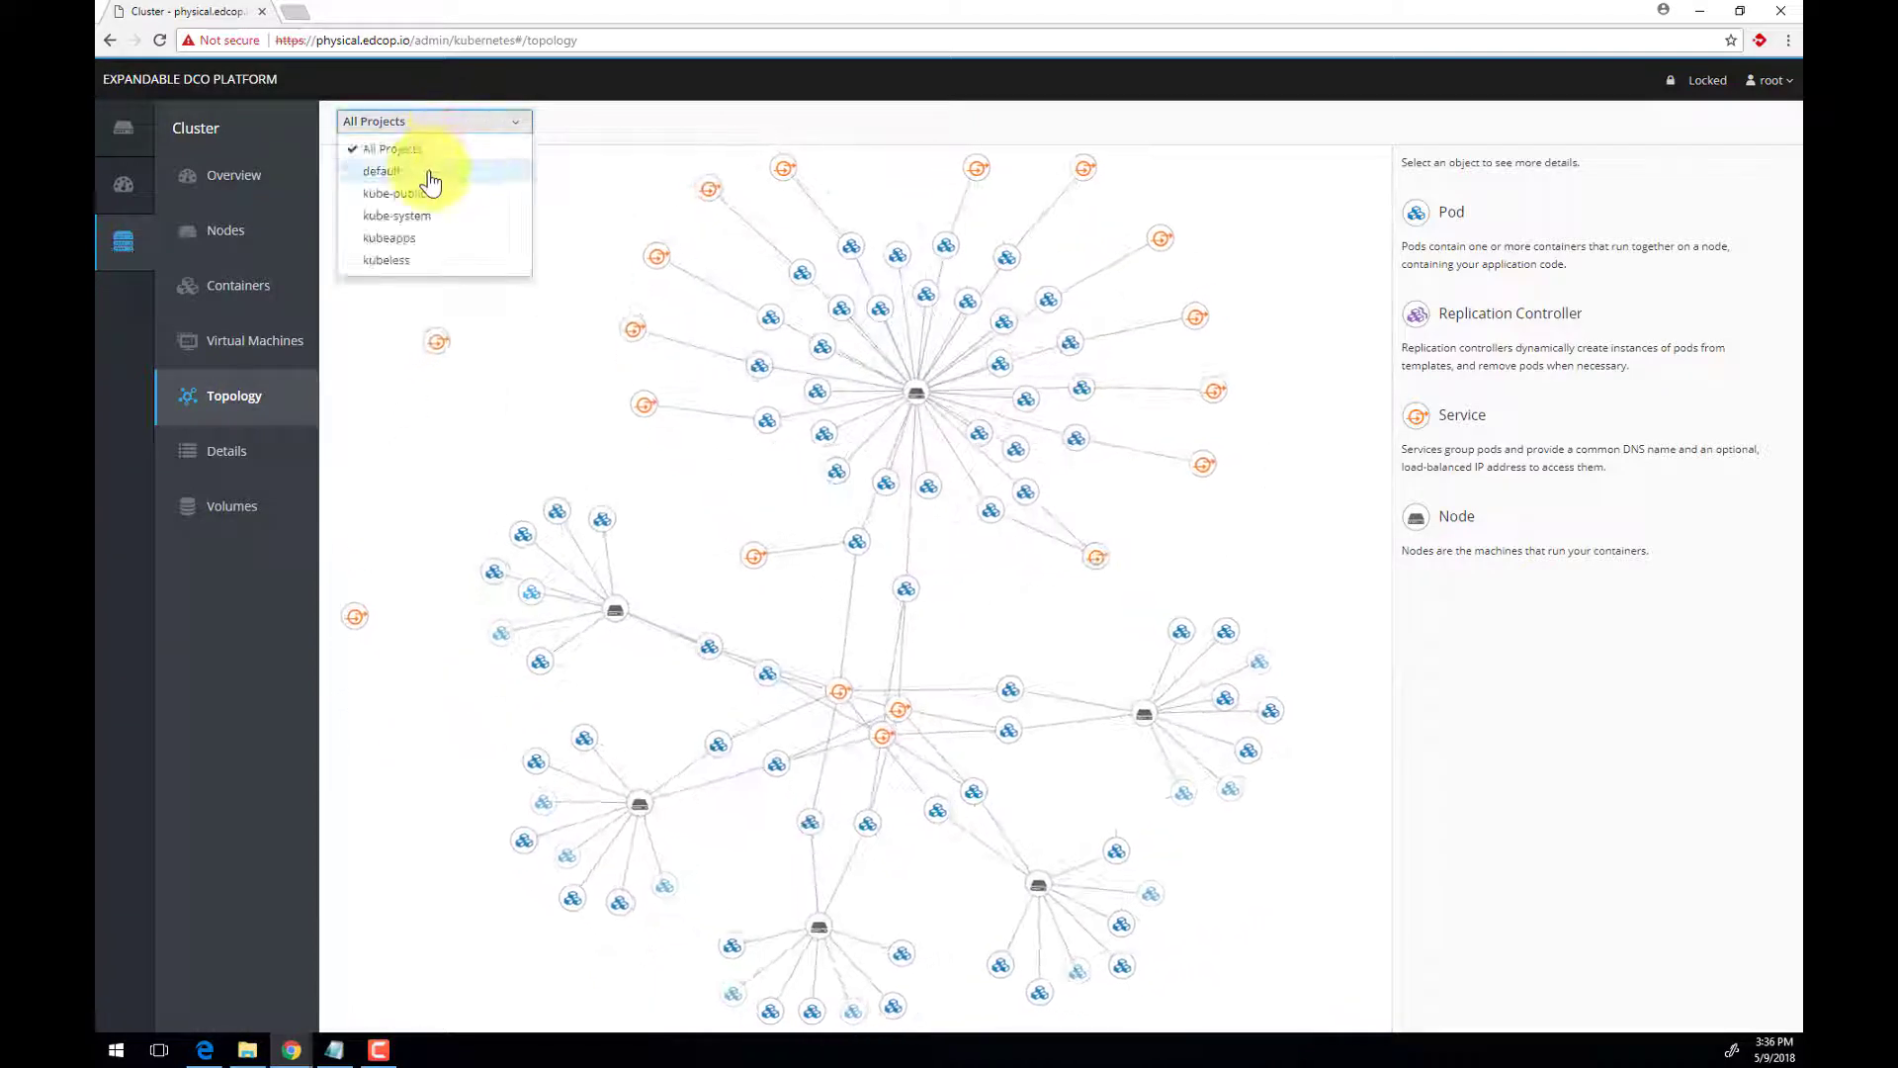
{"action": "left_click", "coordinate": [428, 172]}
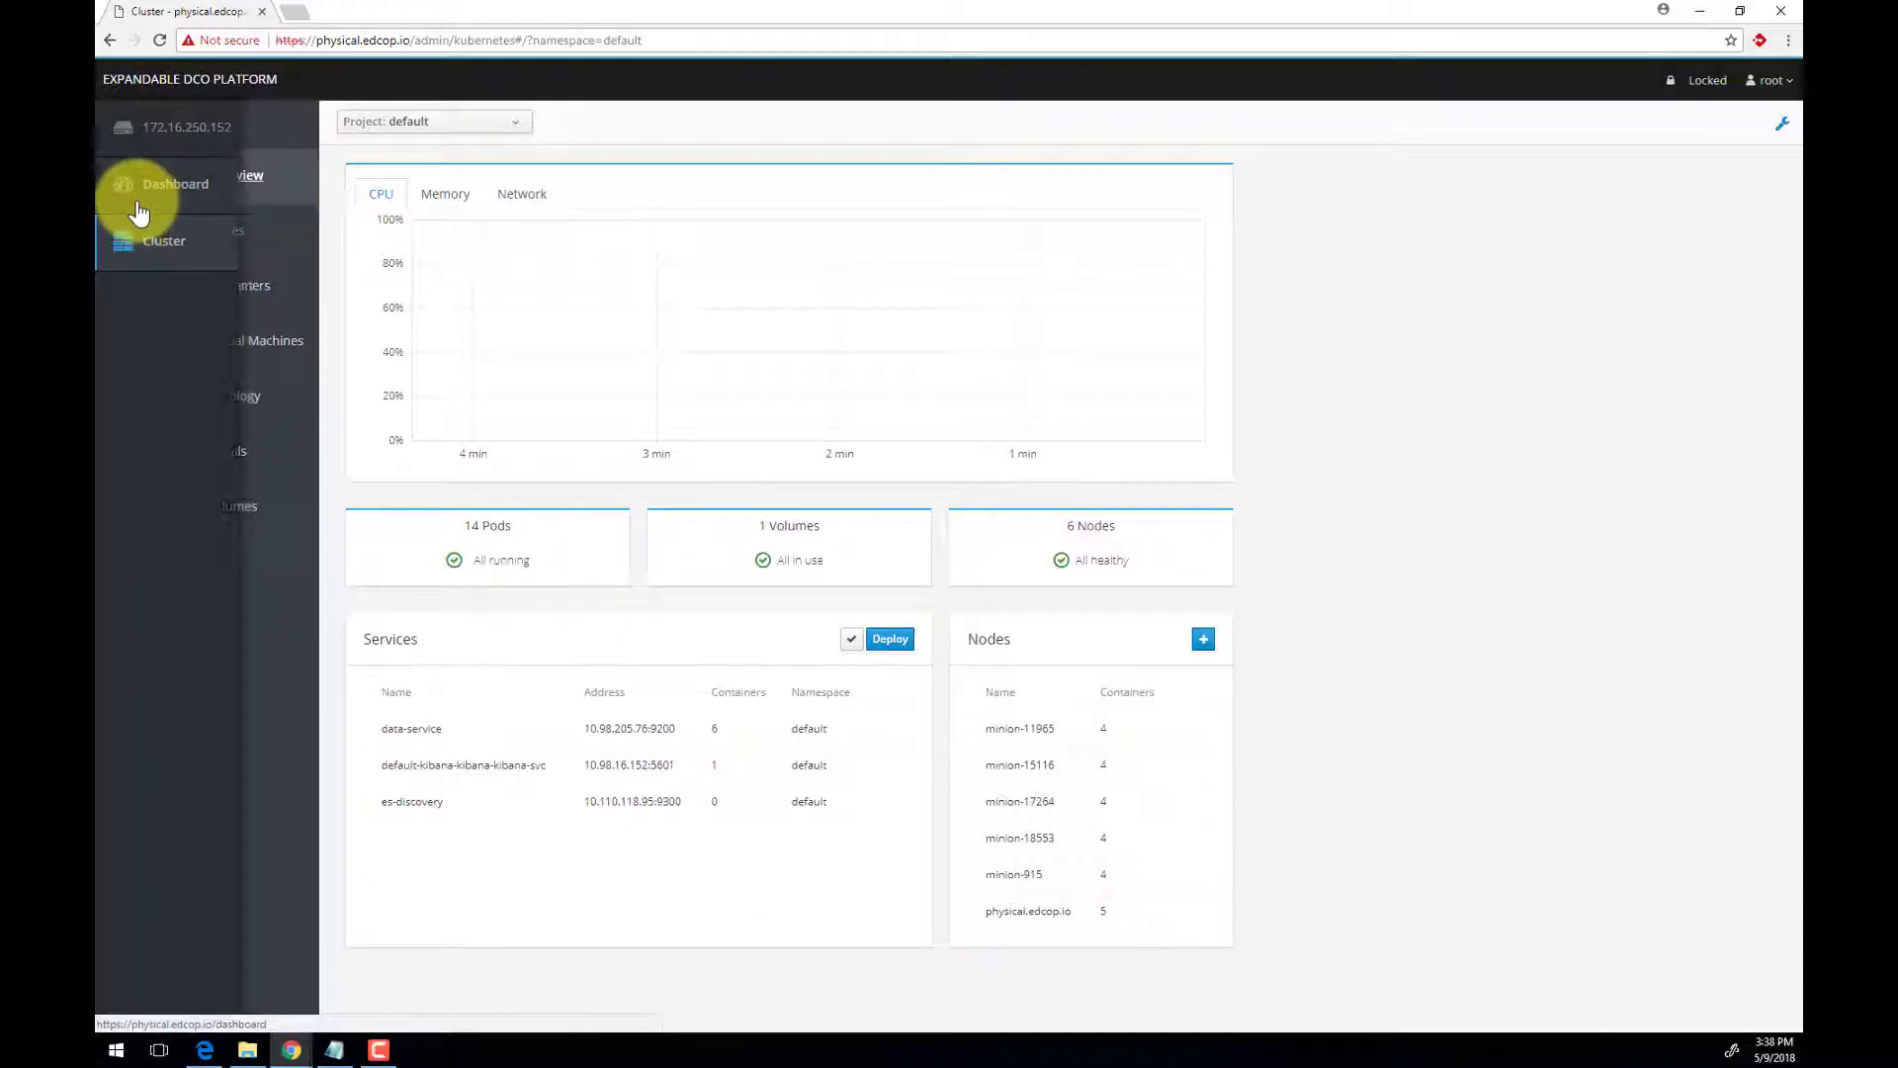
Return from the topology to the Cockpit dashboard.
{"action": "left_click", "coordinate": [139, 211]}
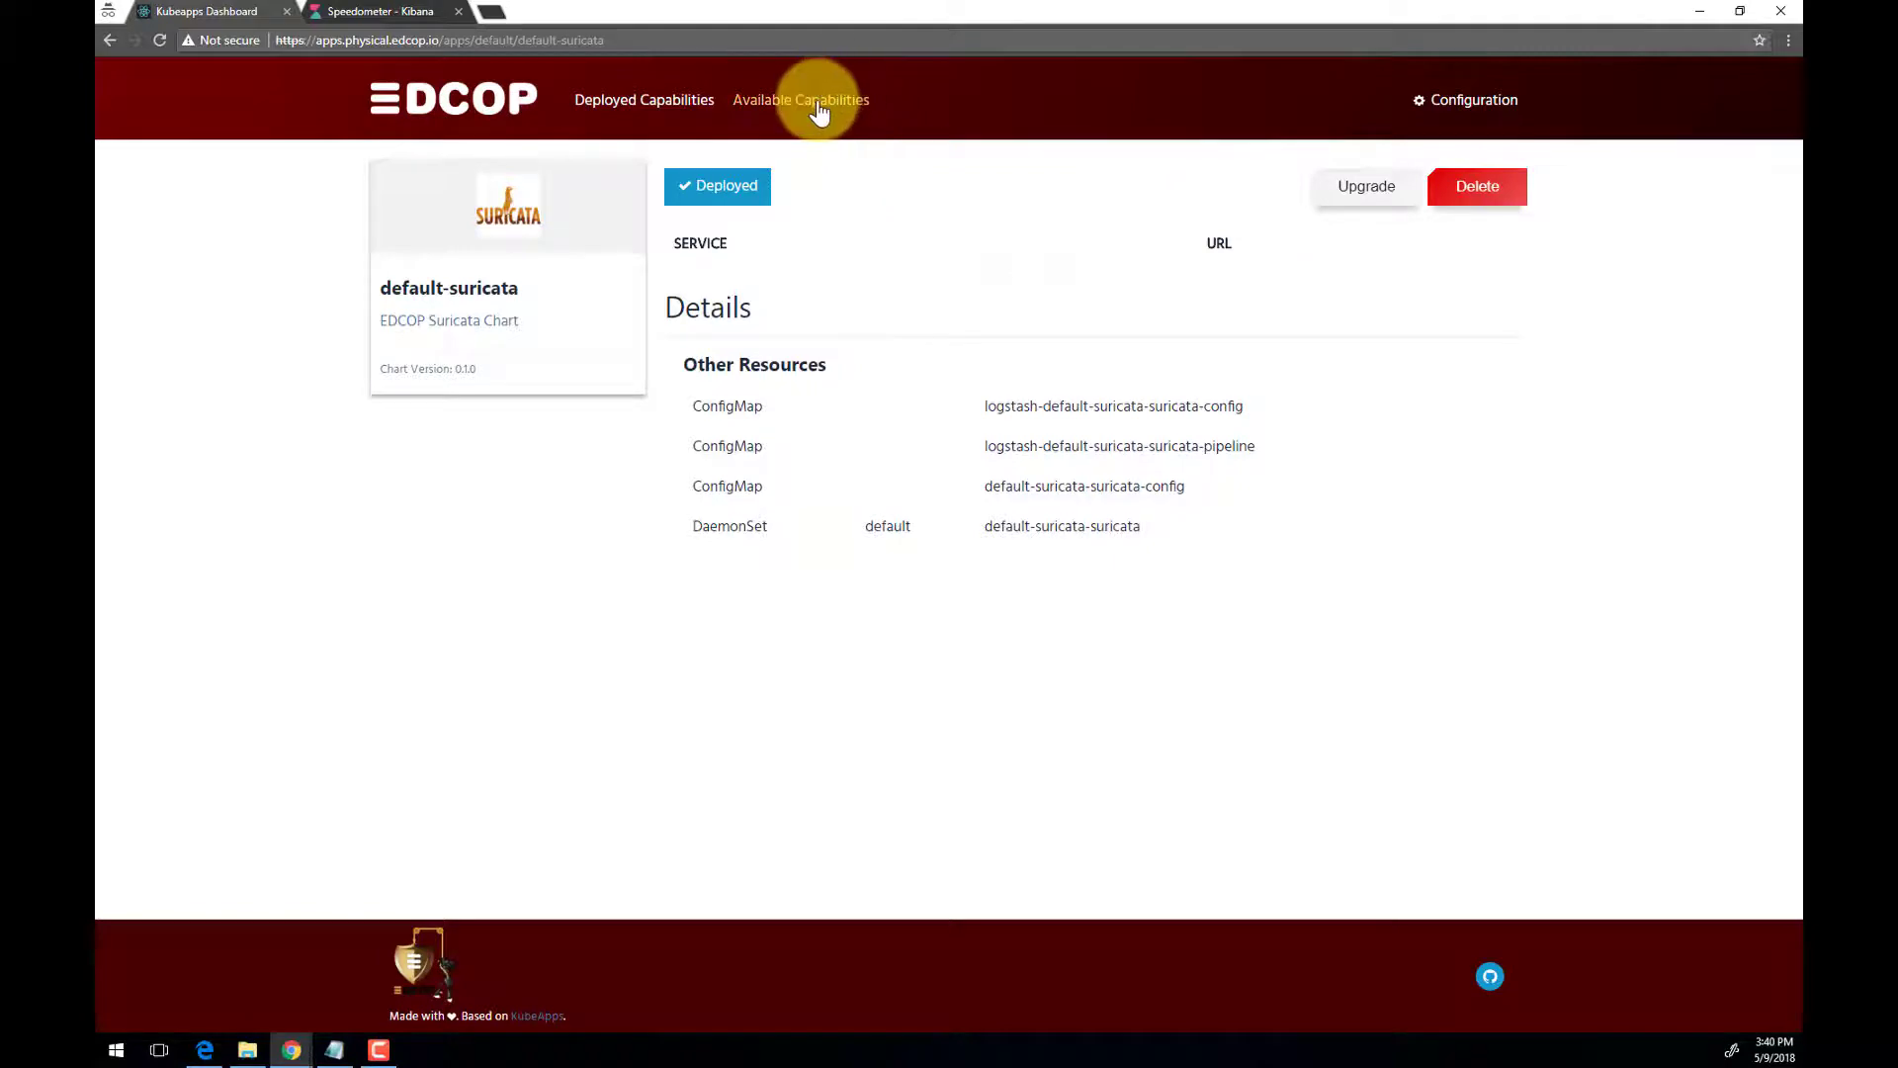
Open the cisco/bro chart from the catalogue and read through its EDCOP Bro Guide.
{"action": "left_click", "coordinate": [816, 103]}
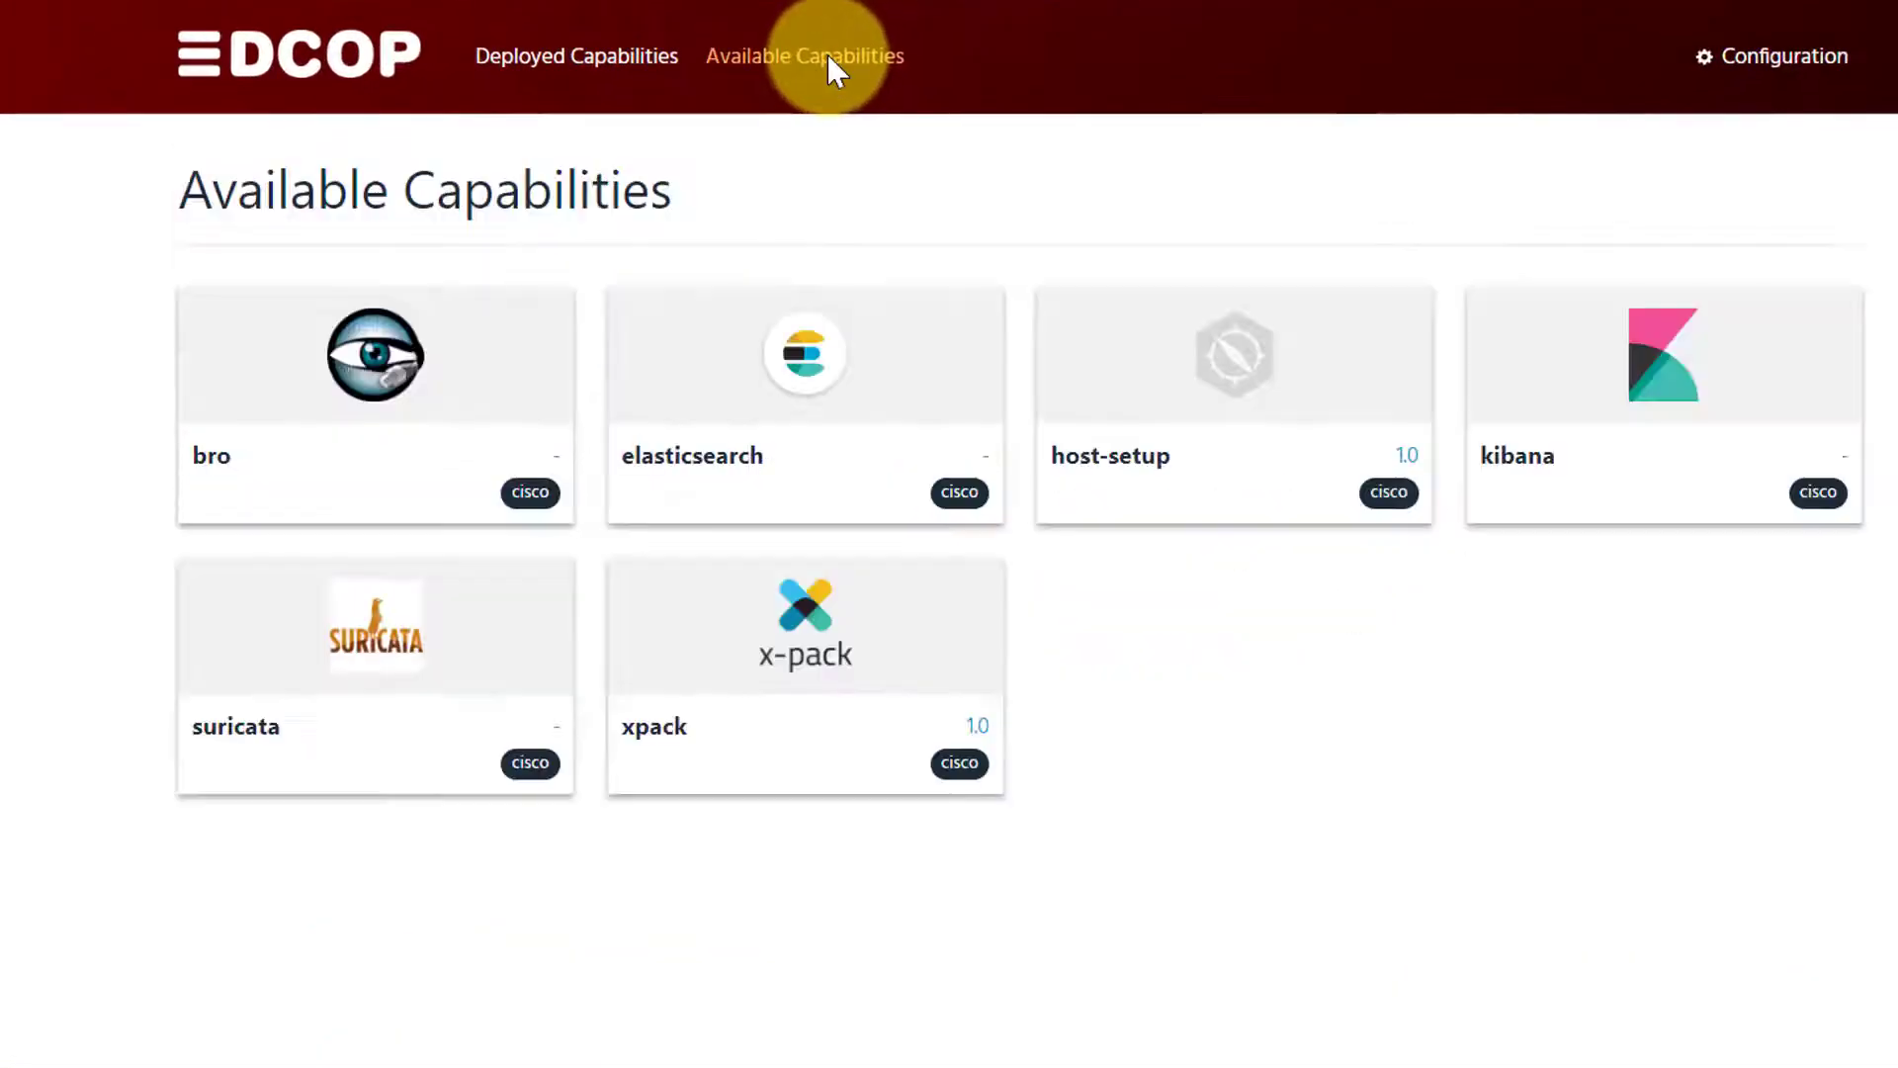
{"action": "left_click", "coordinate": [372, 389]}
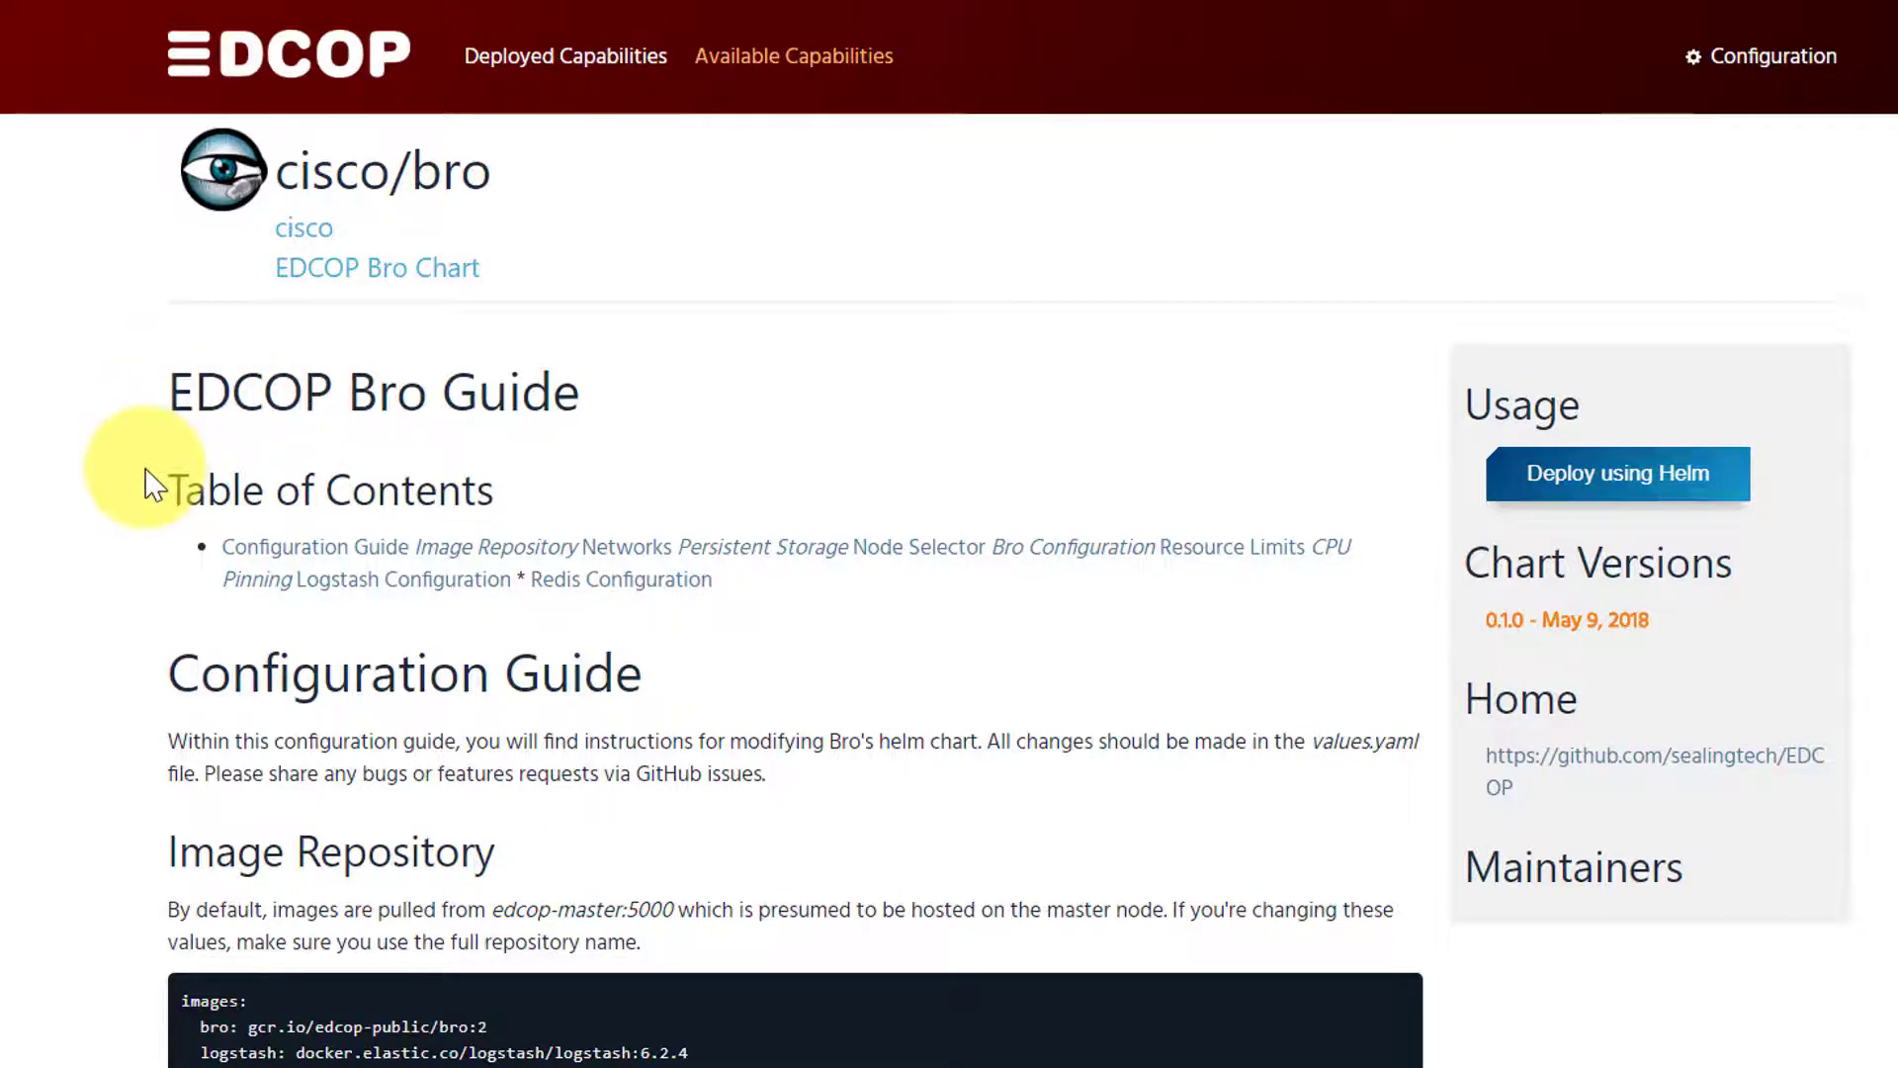
{"action": "scroll", "coordinate": [154, 484], "scroll_direction": "down", "scroll_amount": 4}
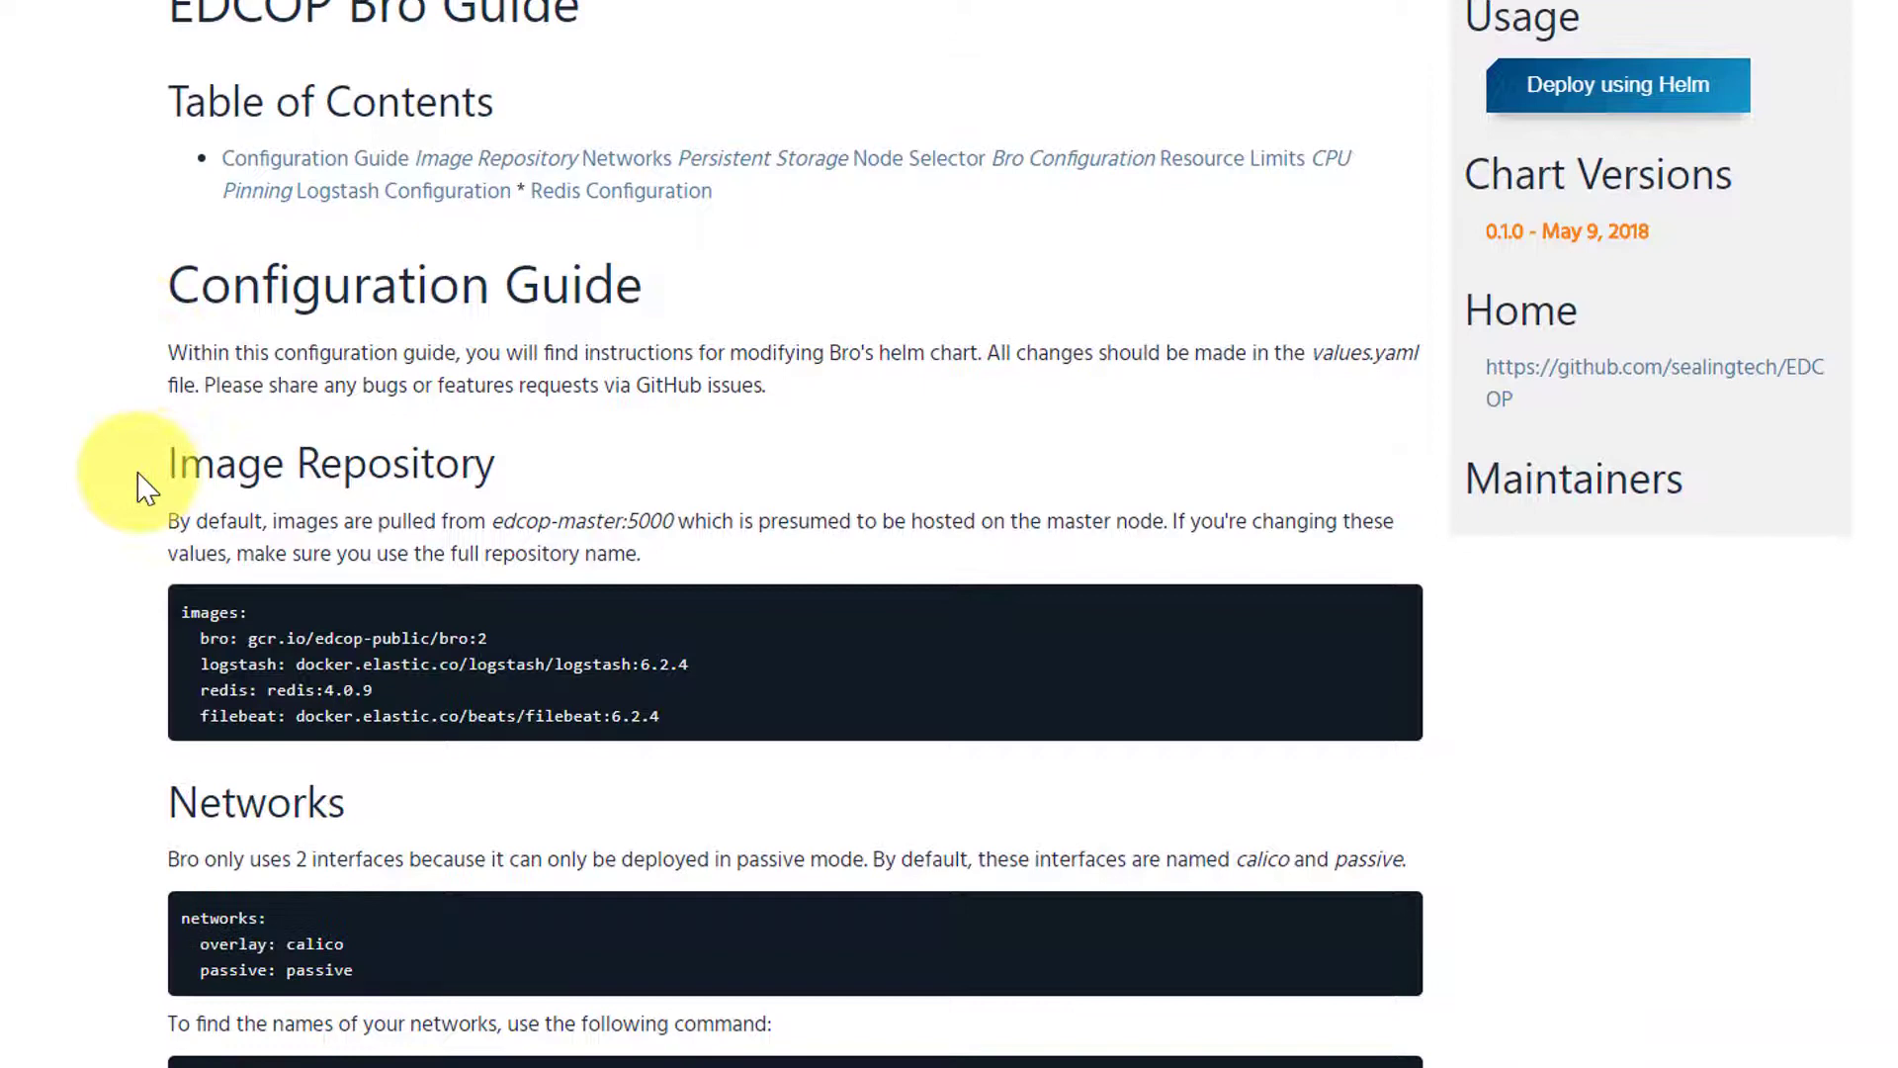
{"action": "scroll", "coordinate": [146, 487], "scroll_direction": "down", "scroll_amount": 3}
{"action": "scroll", "coordinate": [146, 487], "scroll_direction": "down", "scroll_amount": 5}
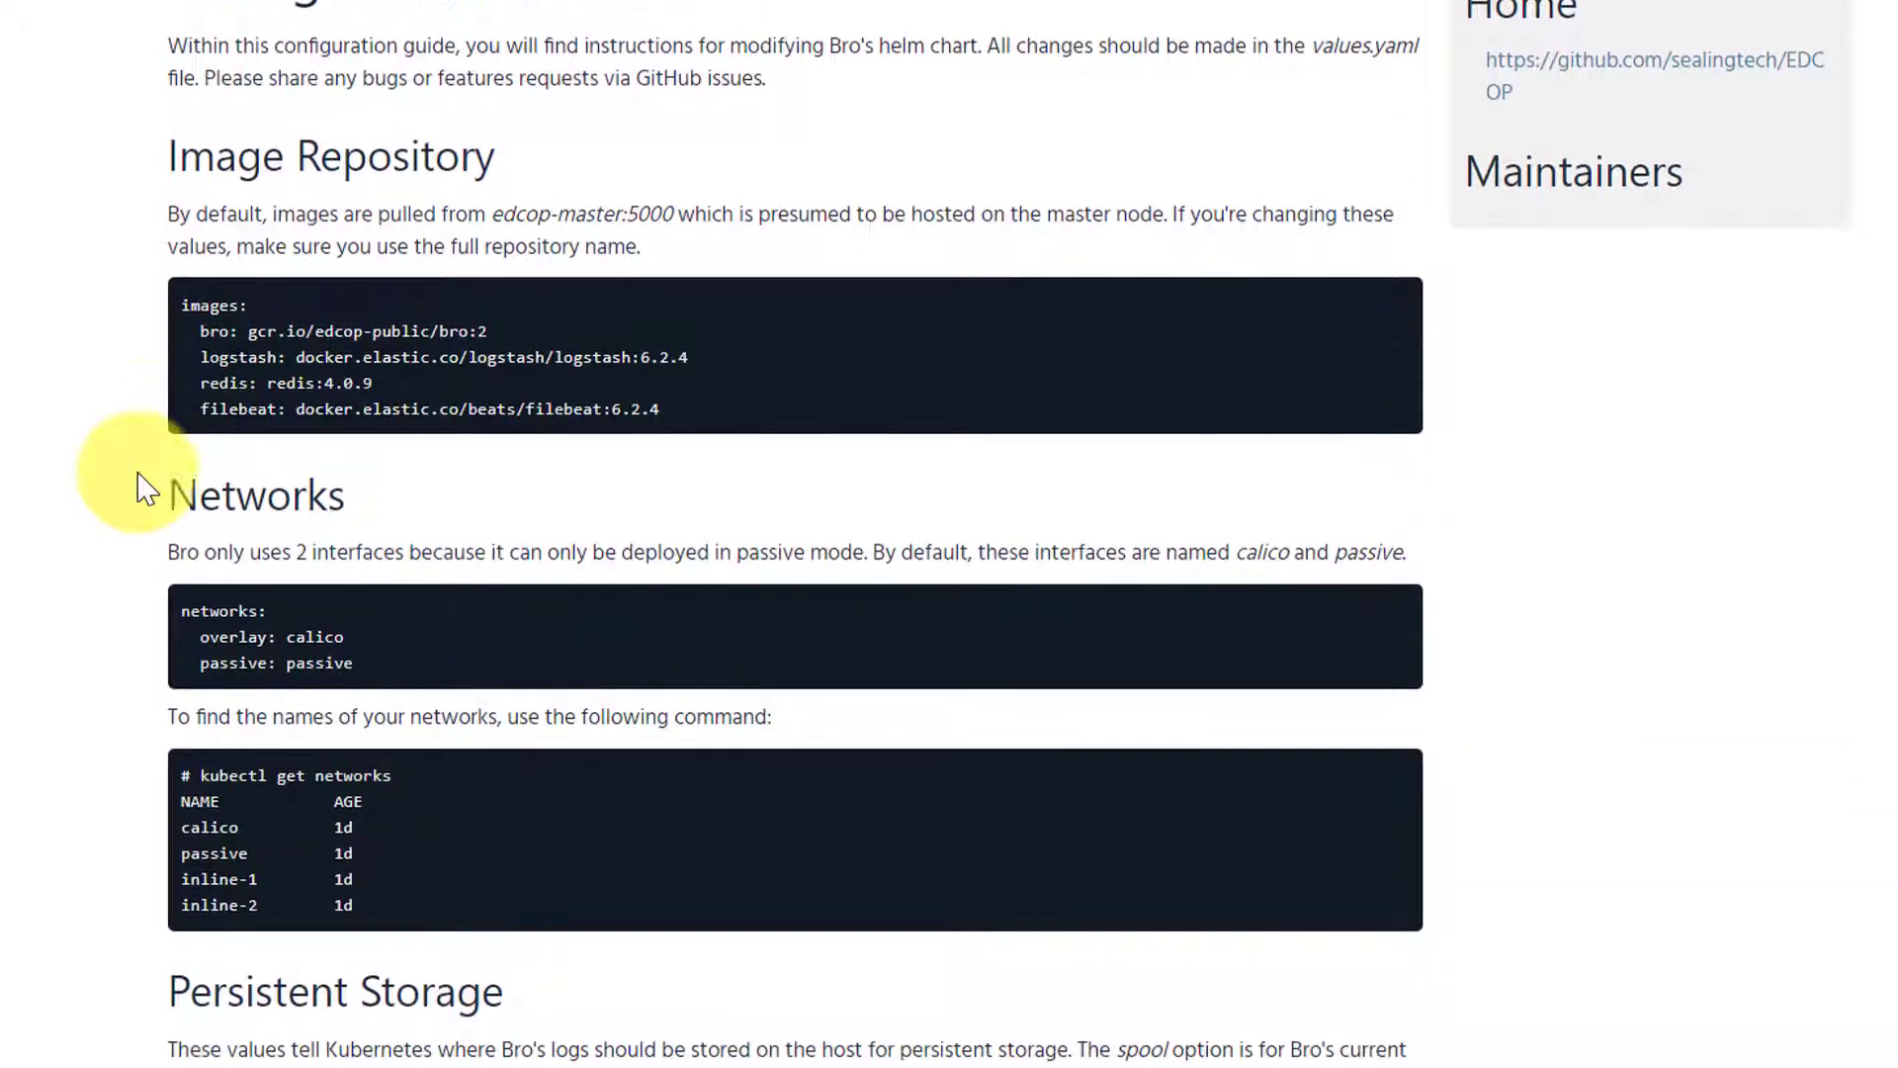
{"action": "scroll", "coordinate": [147, 487], "scroll_direction": "down", "scroll_amount": 7}
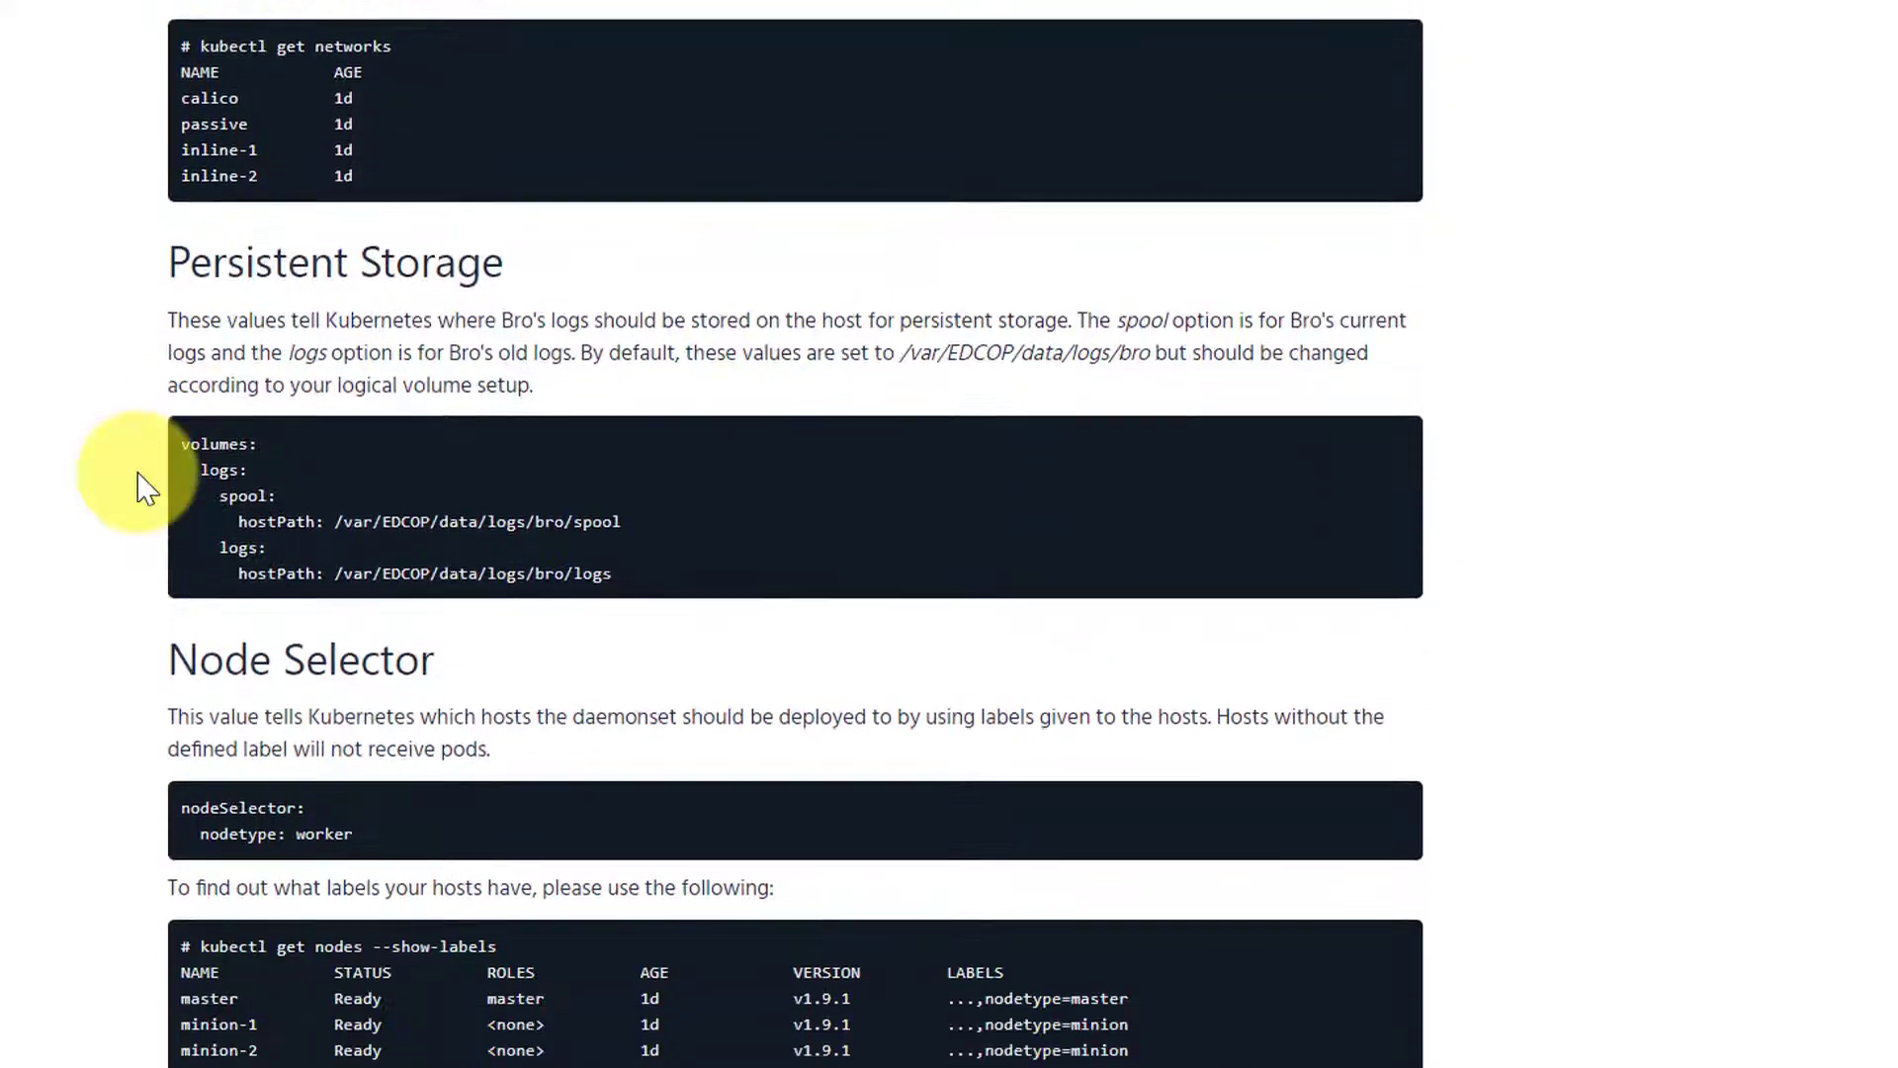
{"action": "scroll", "coordinate": [146, 488], "scroll_direction": "down", "scroll_amount": 1}
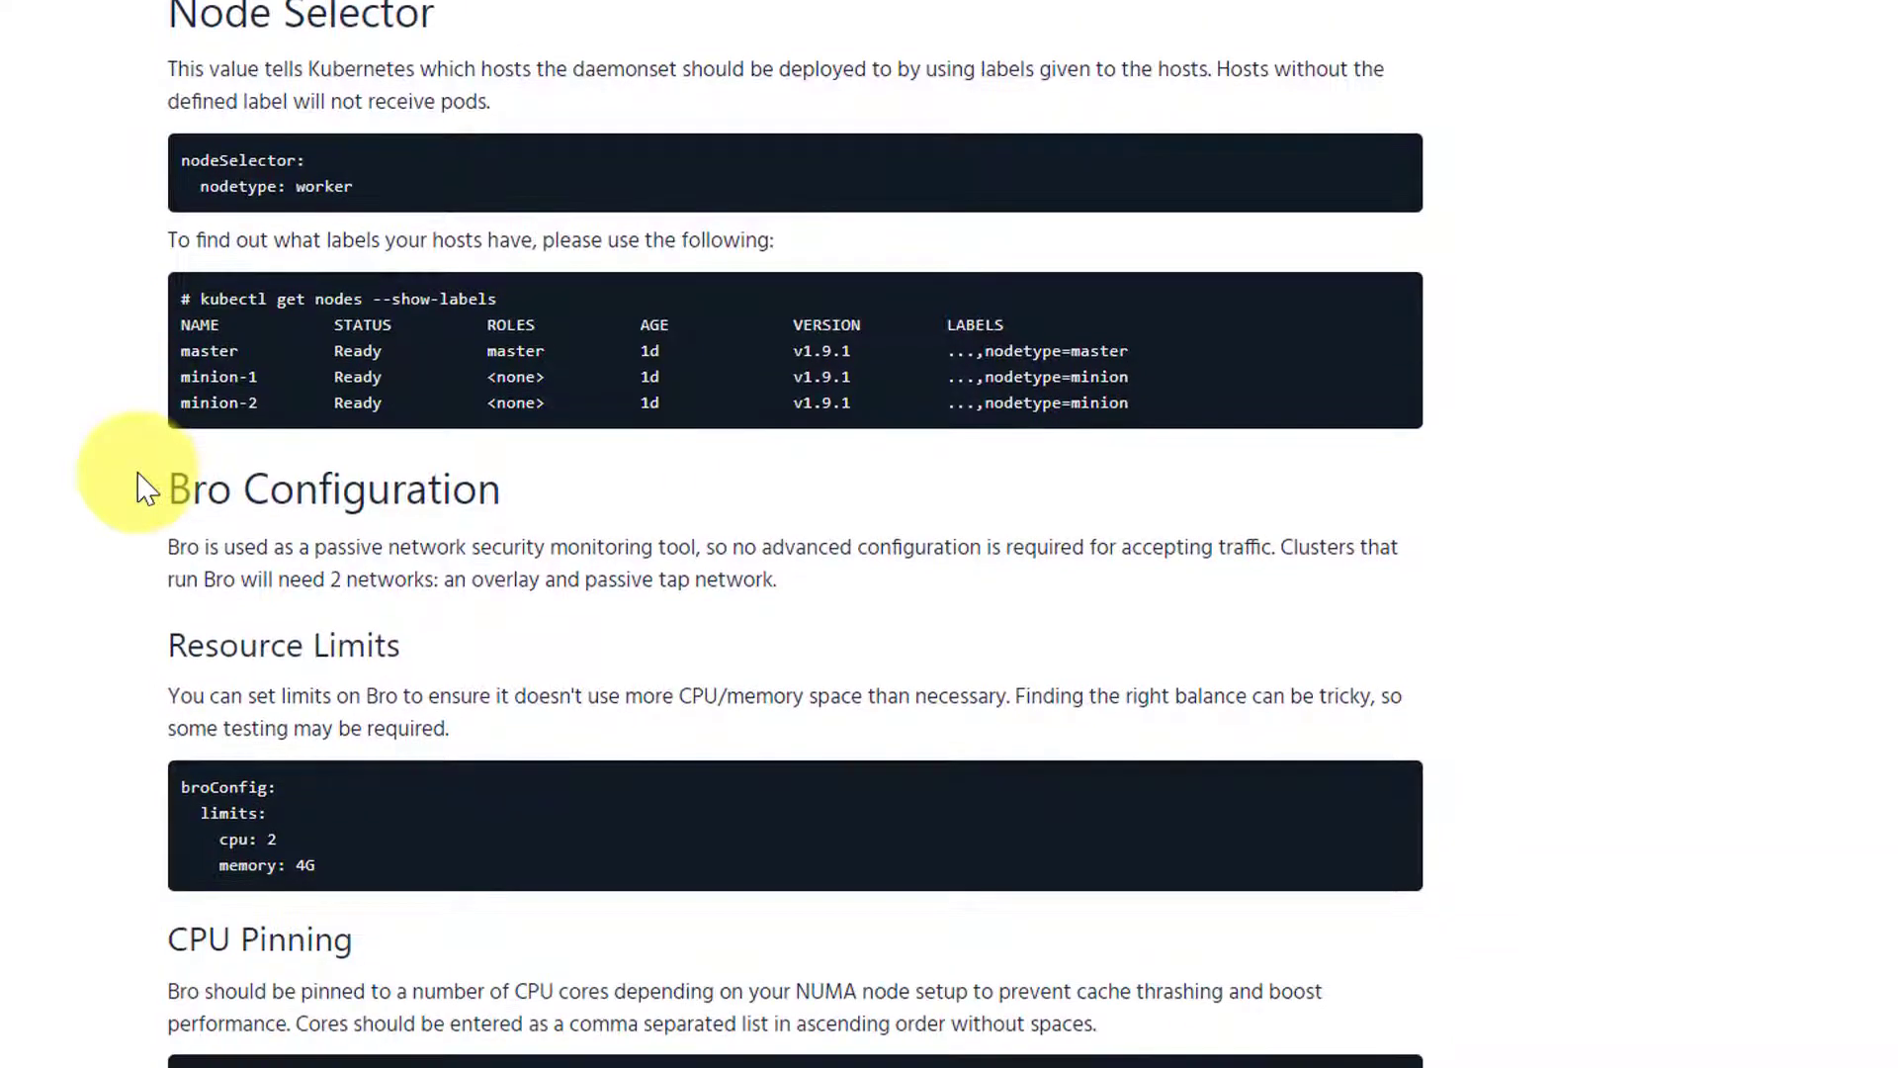
{"action": "scroll", "coordinate": [146, 487], "scroll_direction": "down", "scroll_amount": 4}
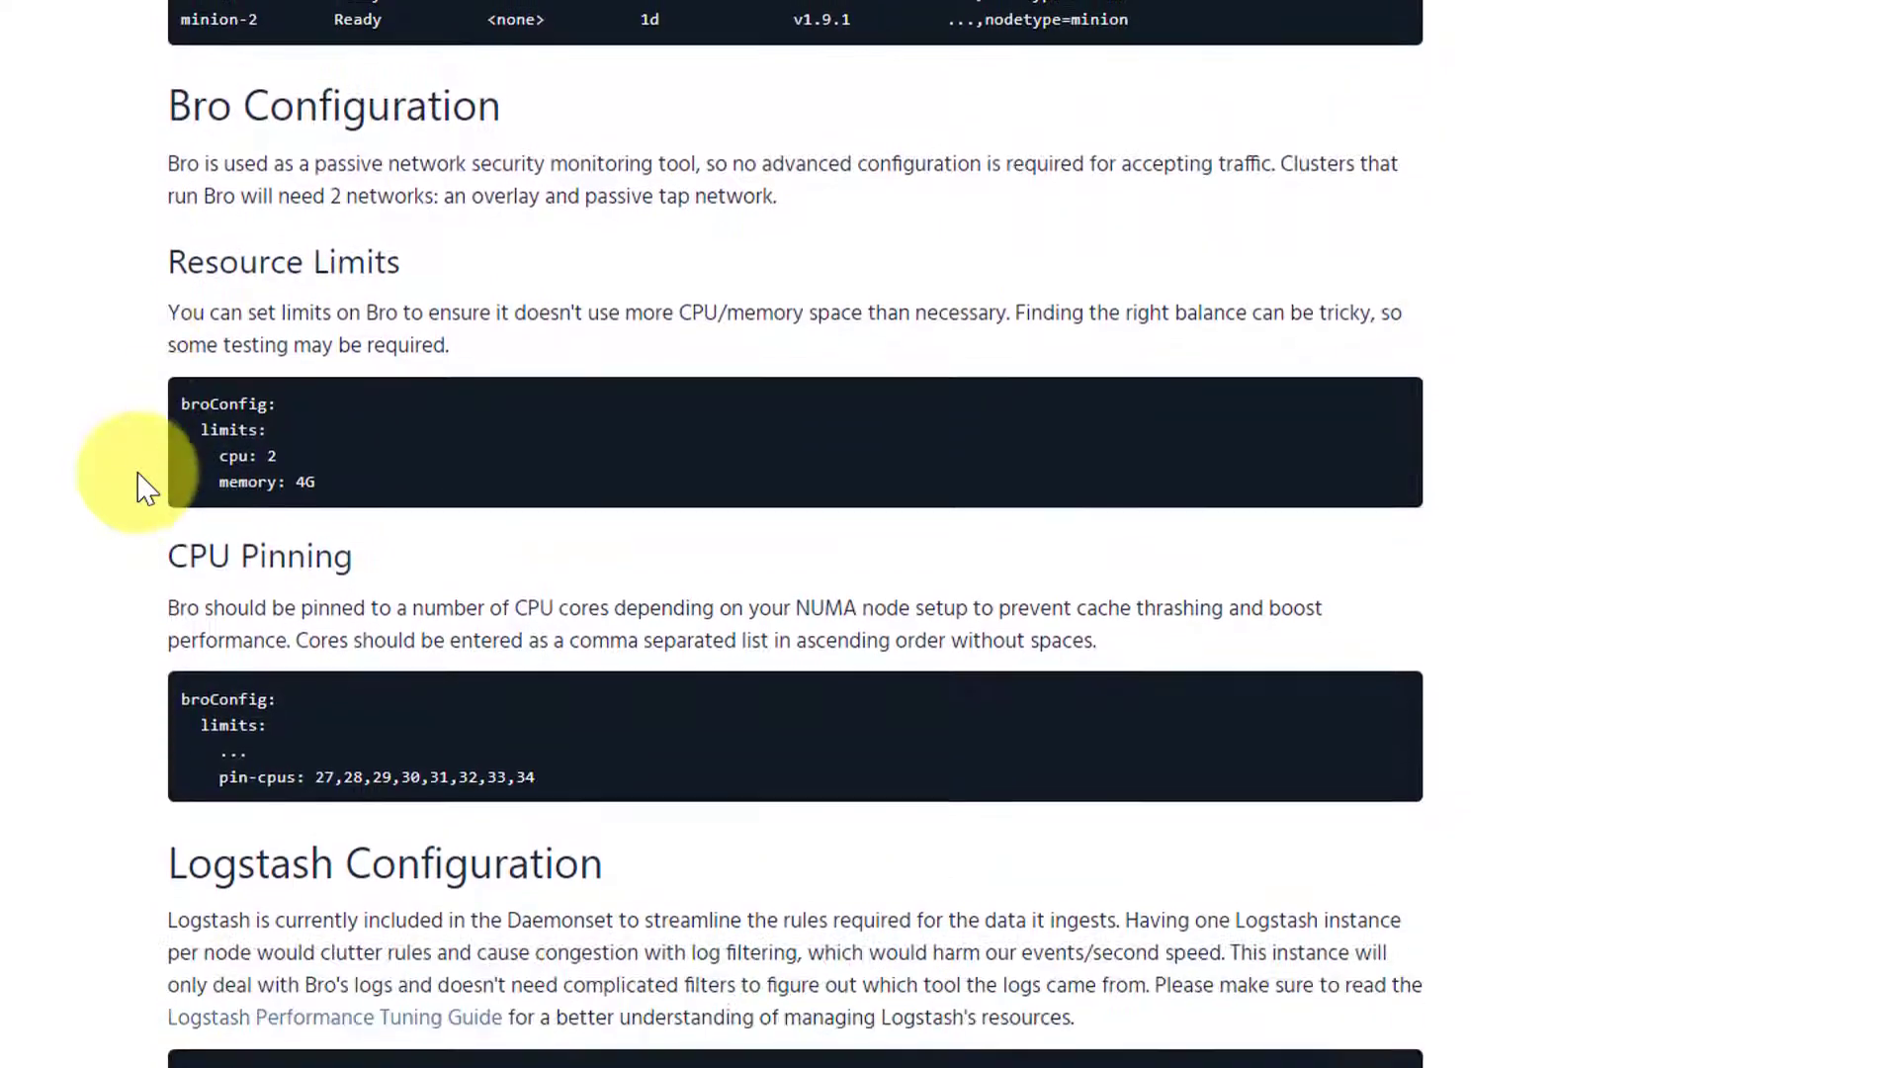
{"action": "scroll", "coordinate": [147, 487], "scroll_direction": "down", "scroll_amount": 3}
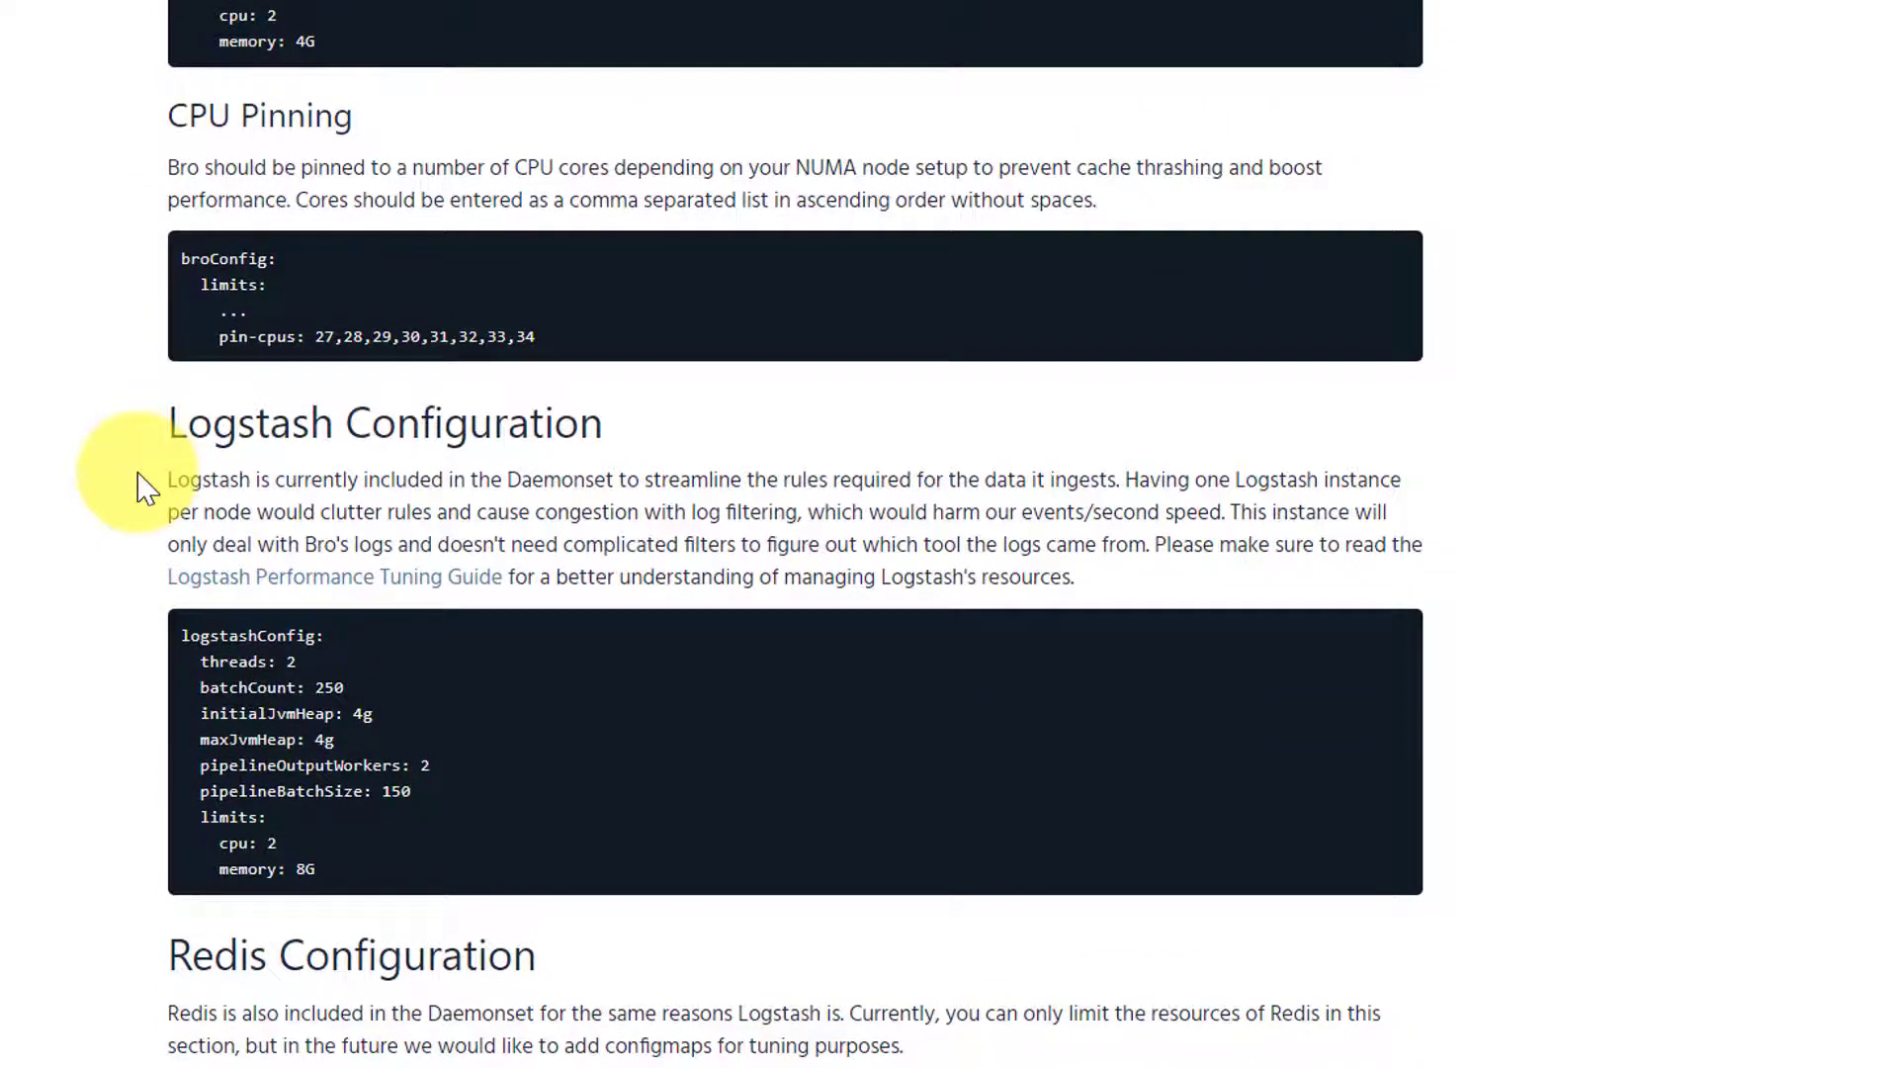
{"action": "scroll", "coordinate": [146, 487], "scroll_direction": "up", "scroll_amount": 20}
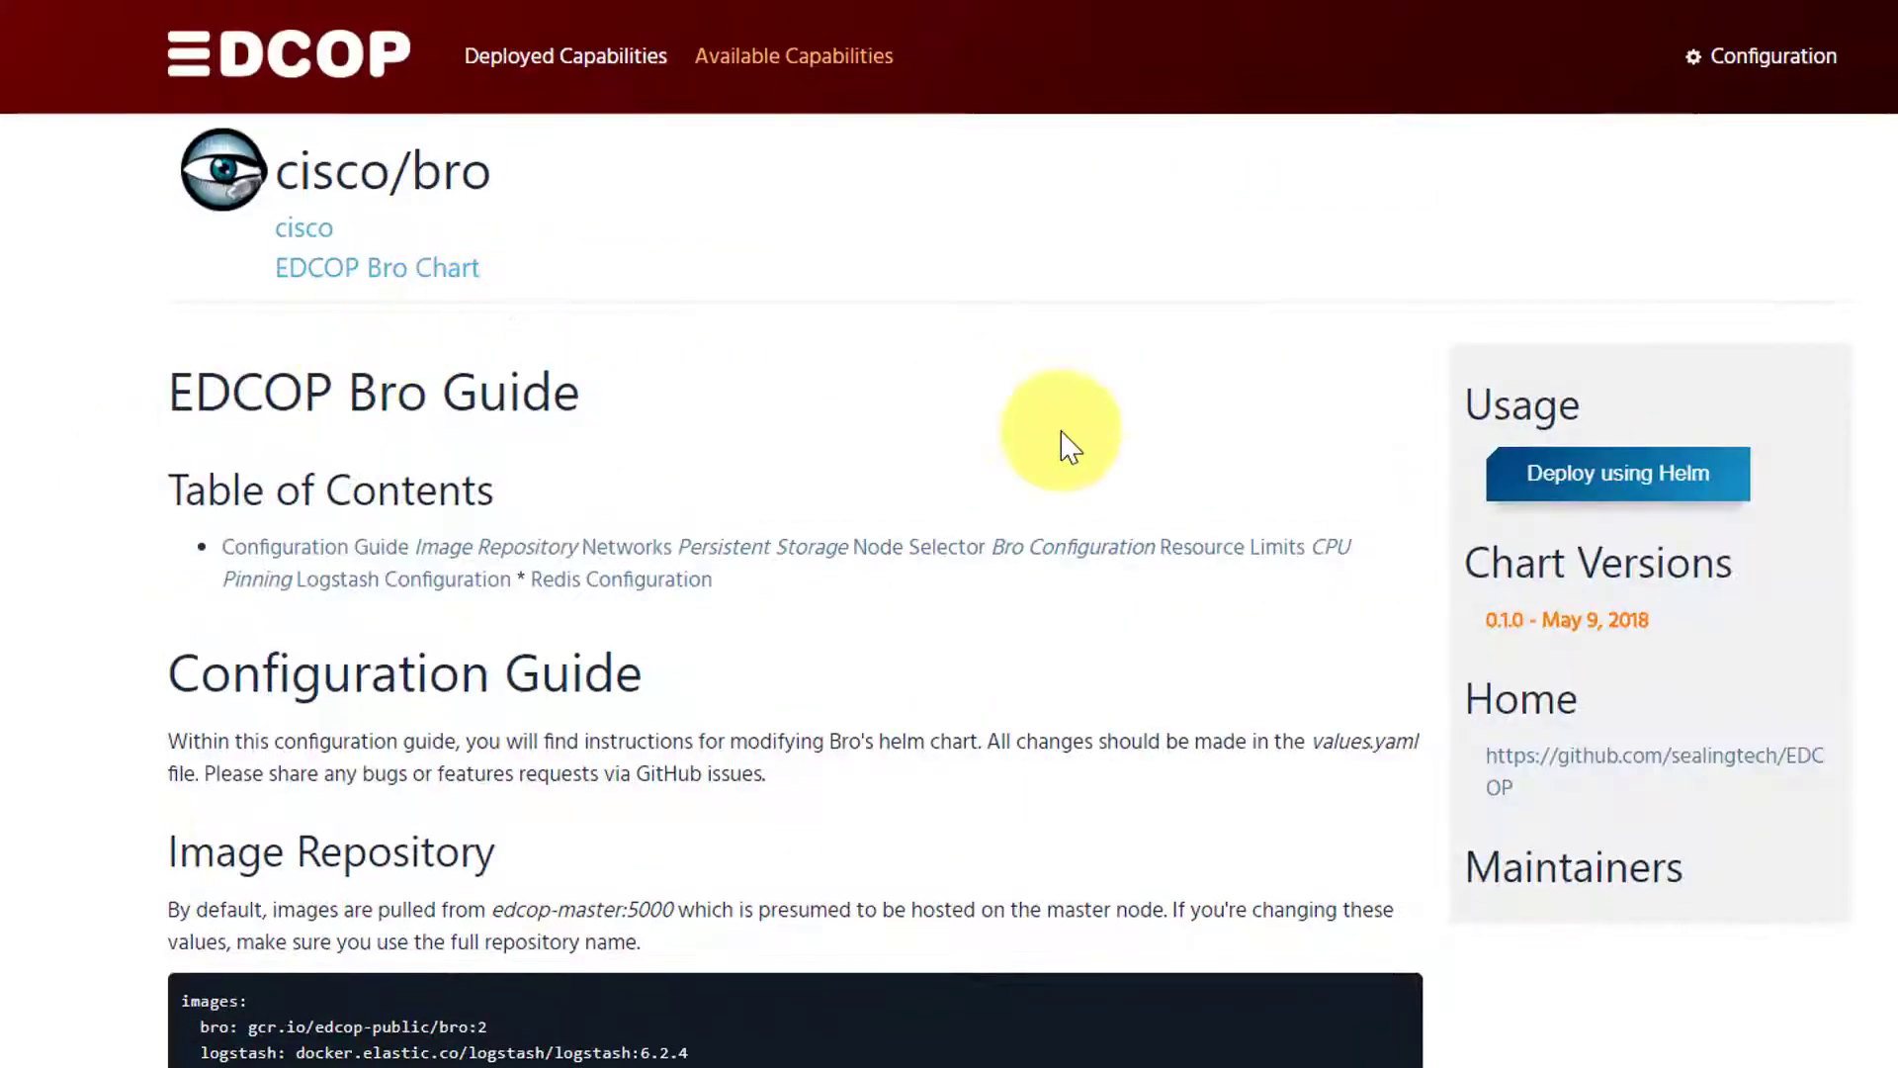
Deploy cisco/bro named bro, version 0.1.0, in the default namespace.
{"action": "left_click", "coordinate": [1593, 484]}
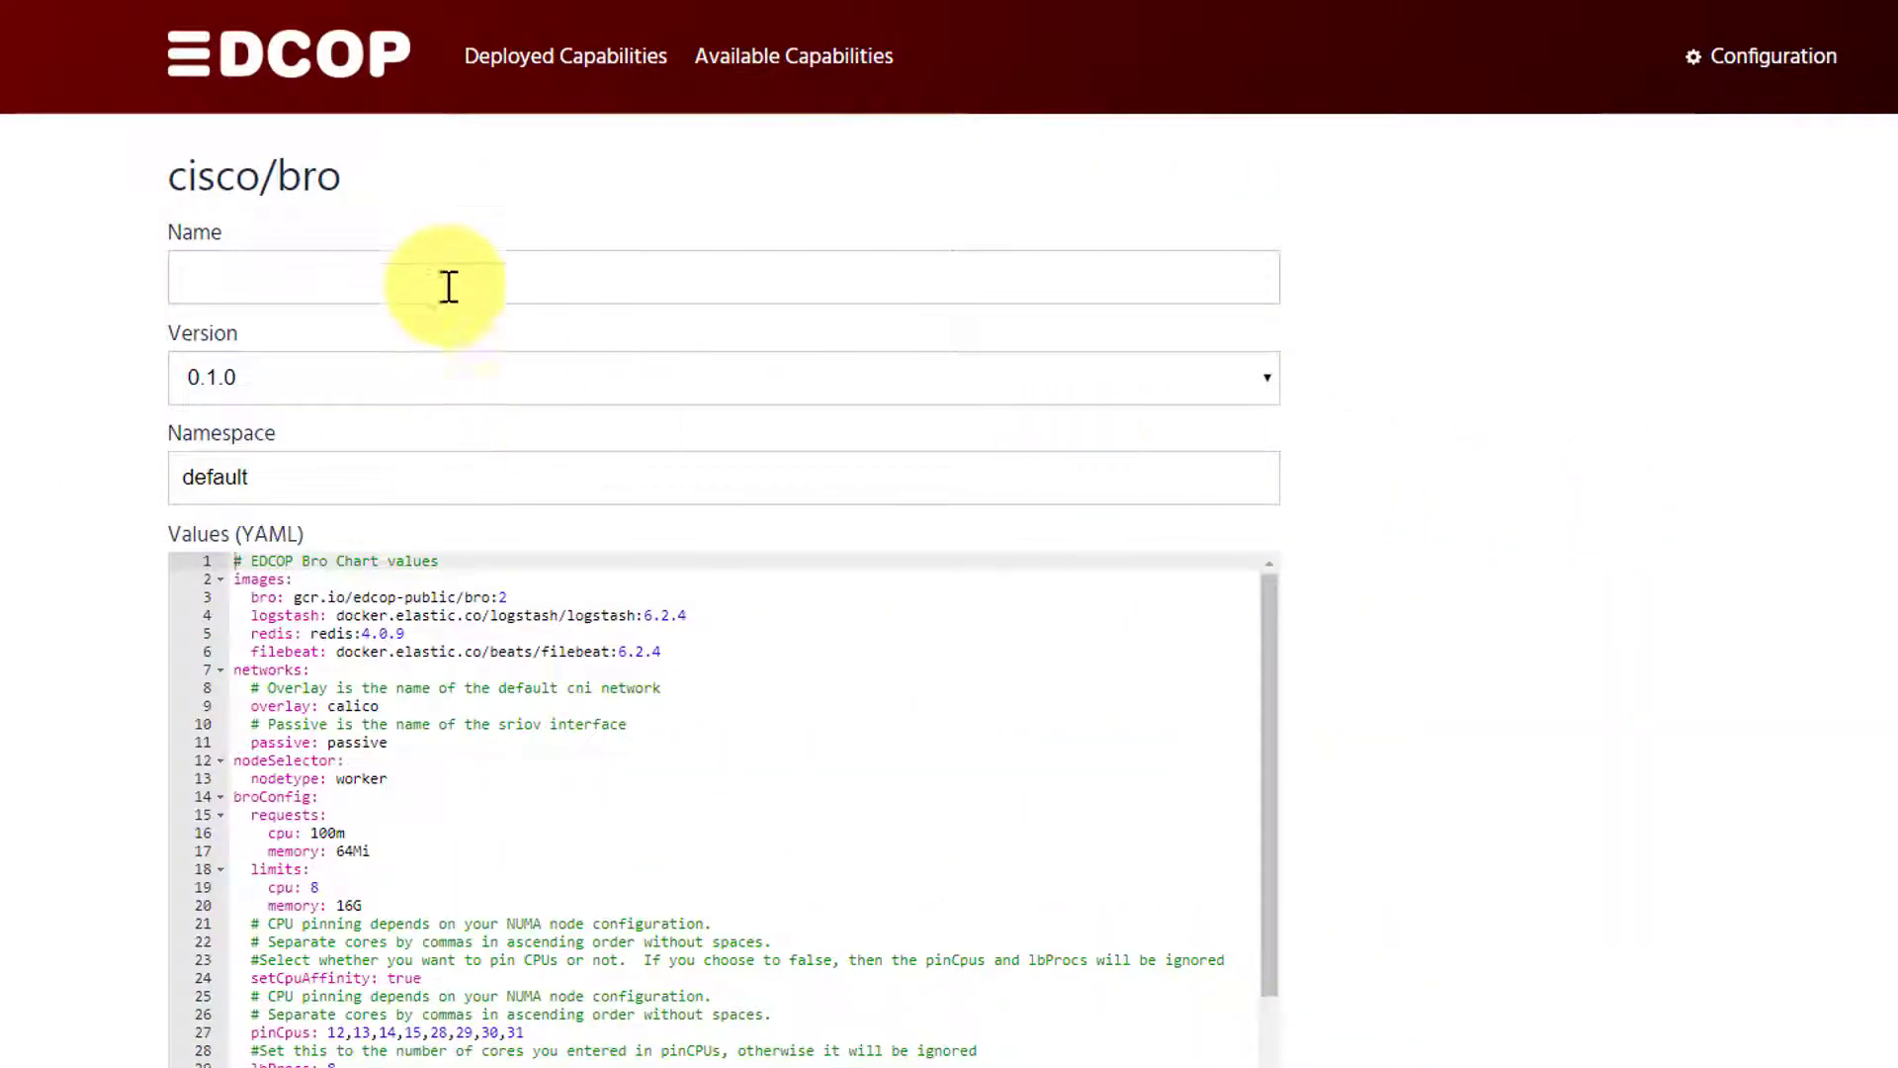
{"action": "left_click", "coordinate": [448, 272]}
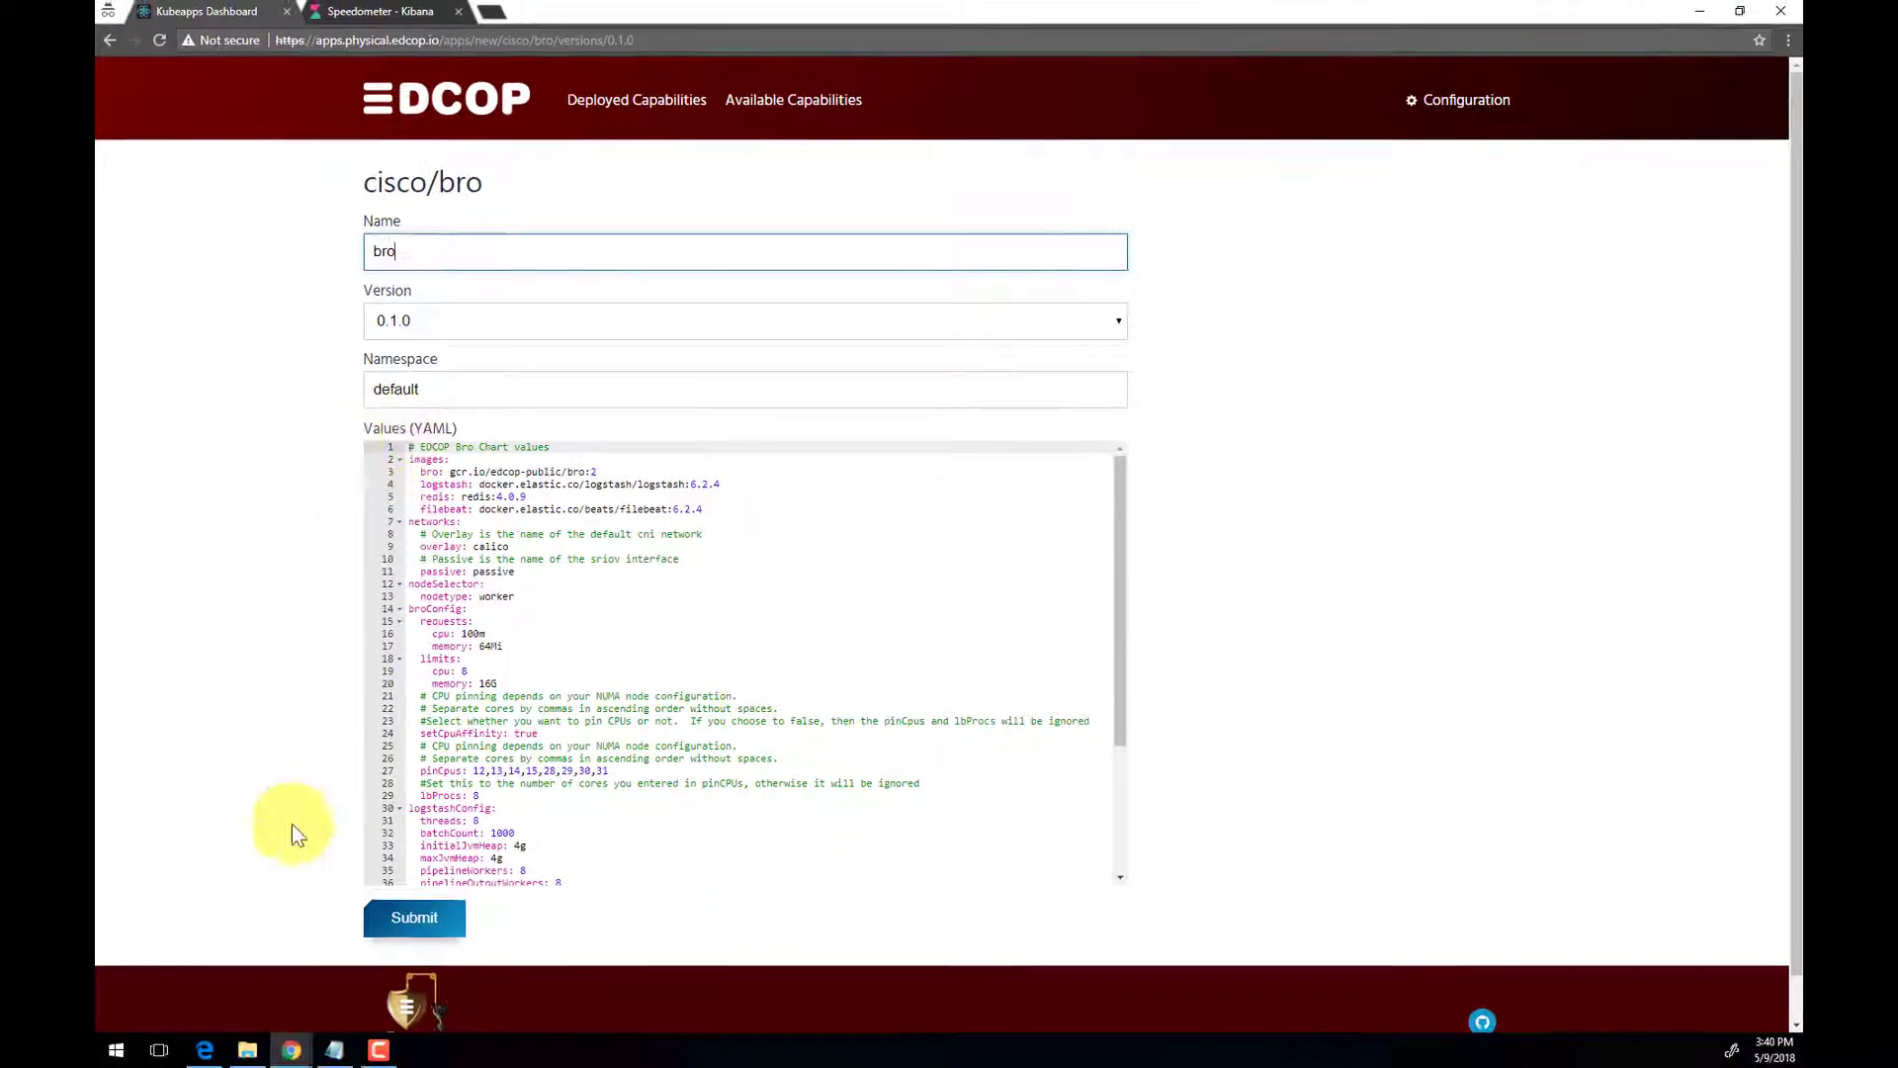
{"action": "left_click", "coordinate": [415, 919]}
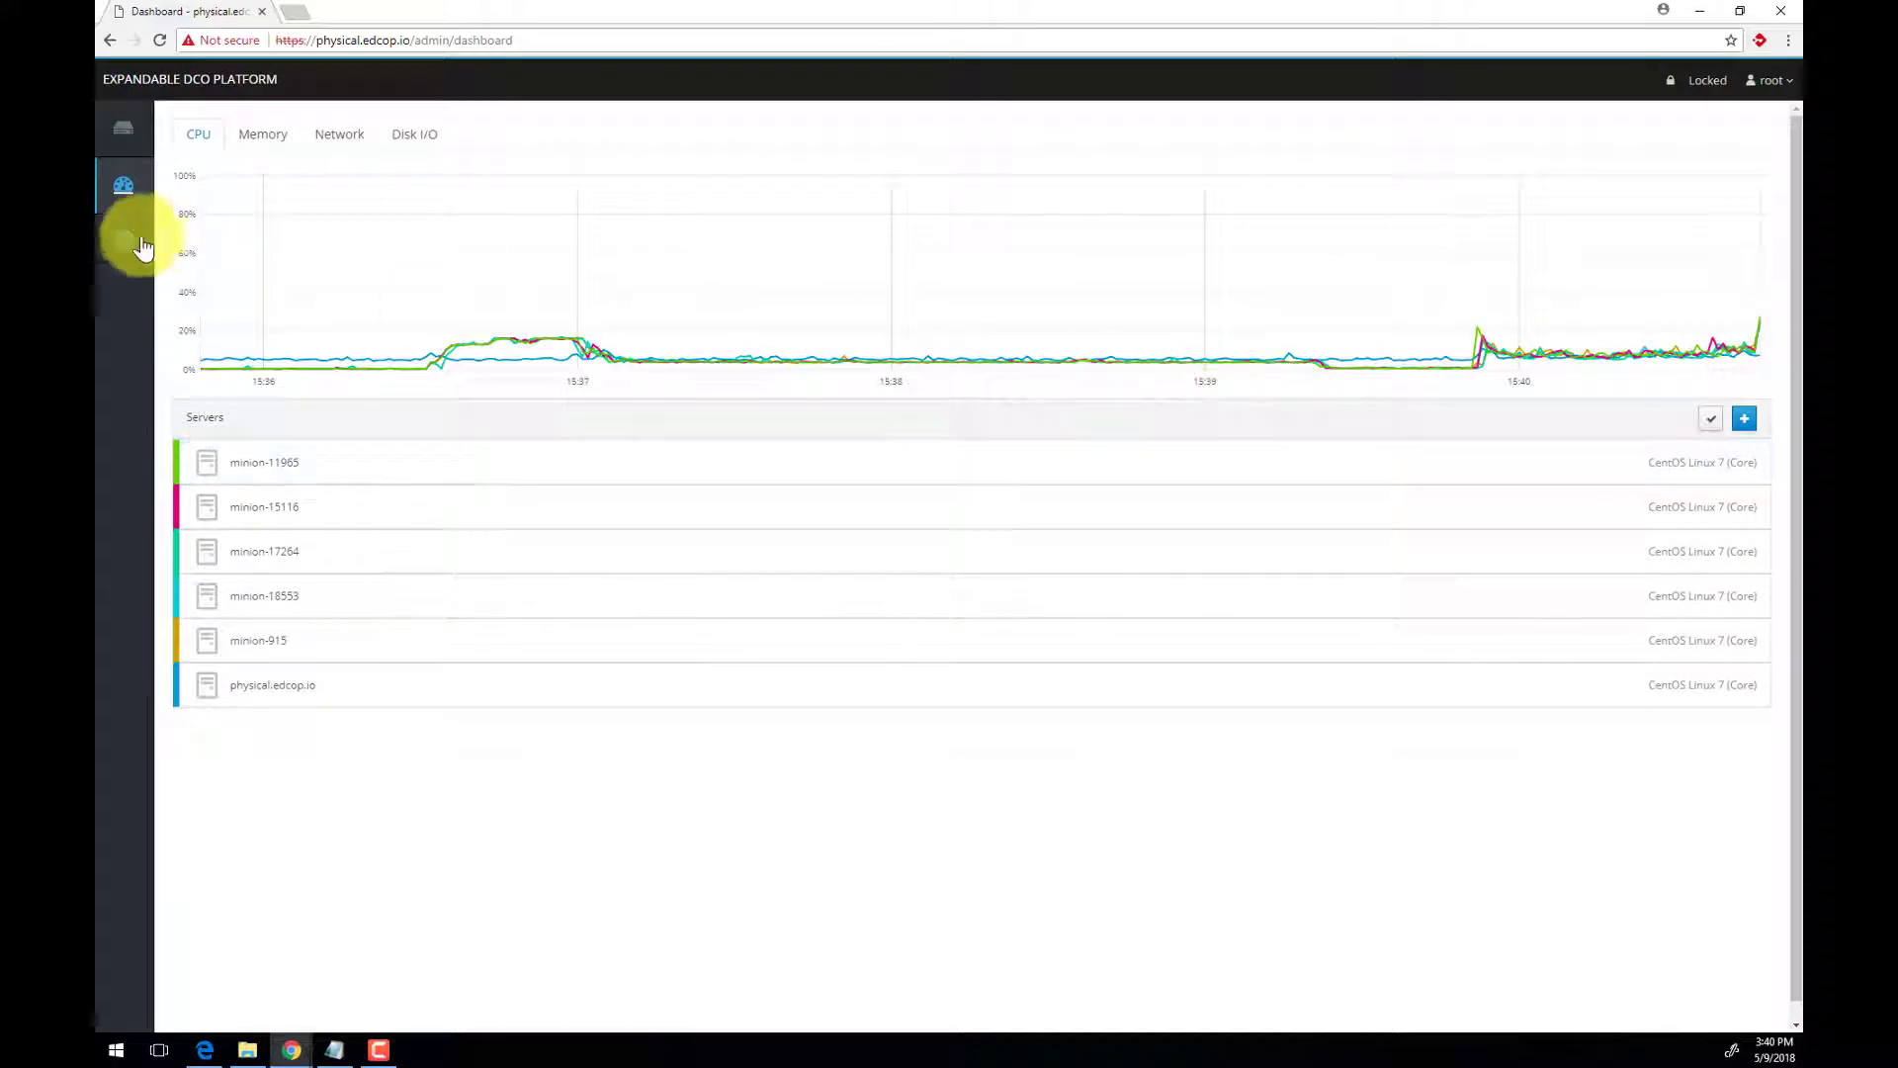
View Cockpit's cluster topology graph, then go back to the dashboard.
{"action": "mouse_move", "coordinate": [139, 191]}
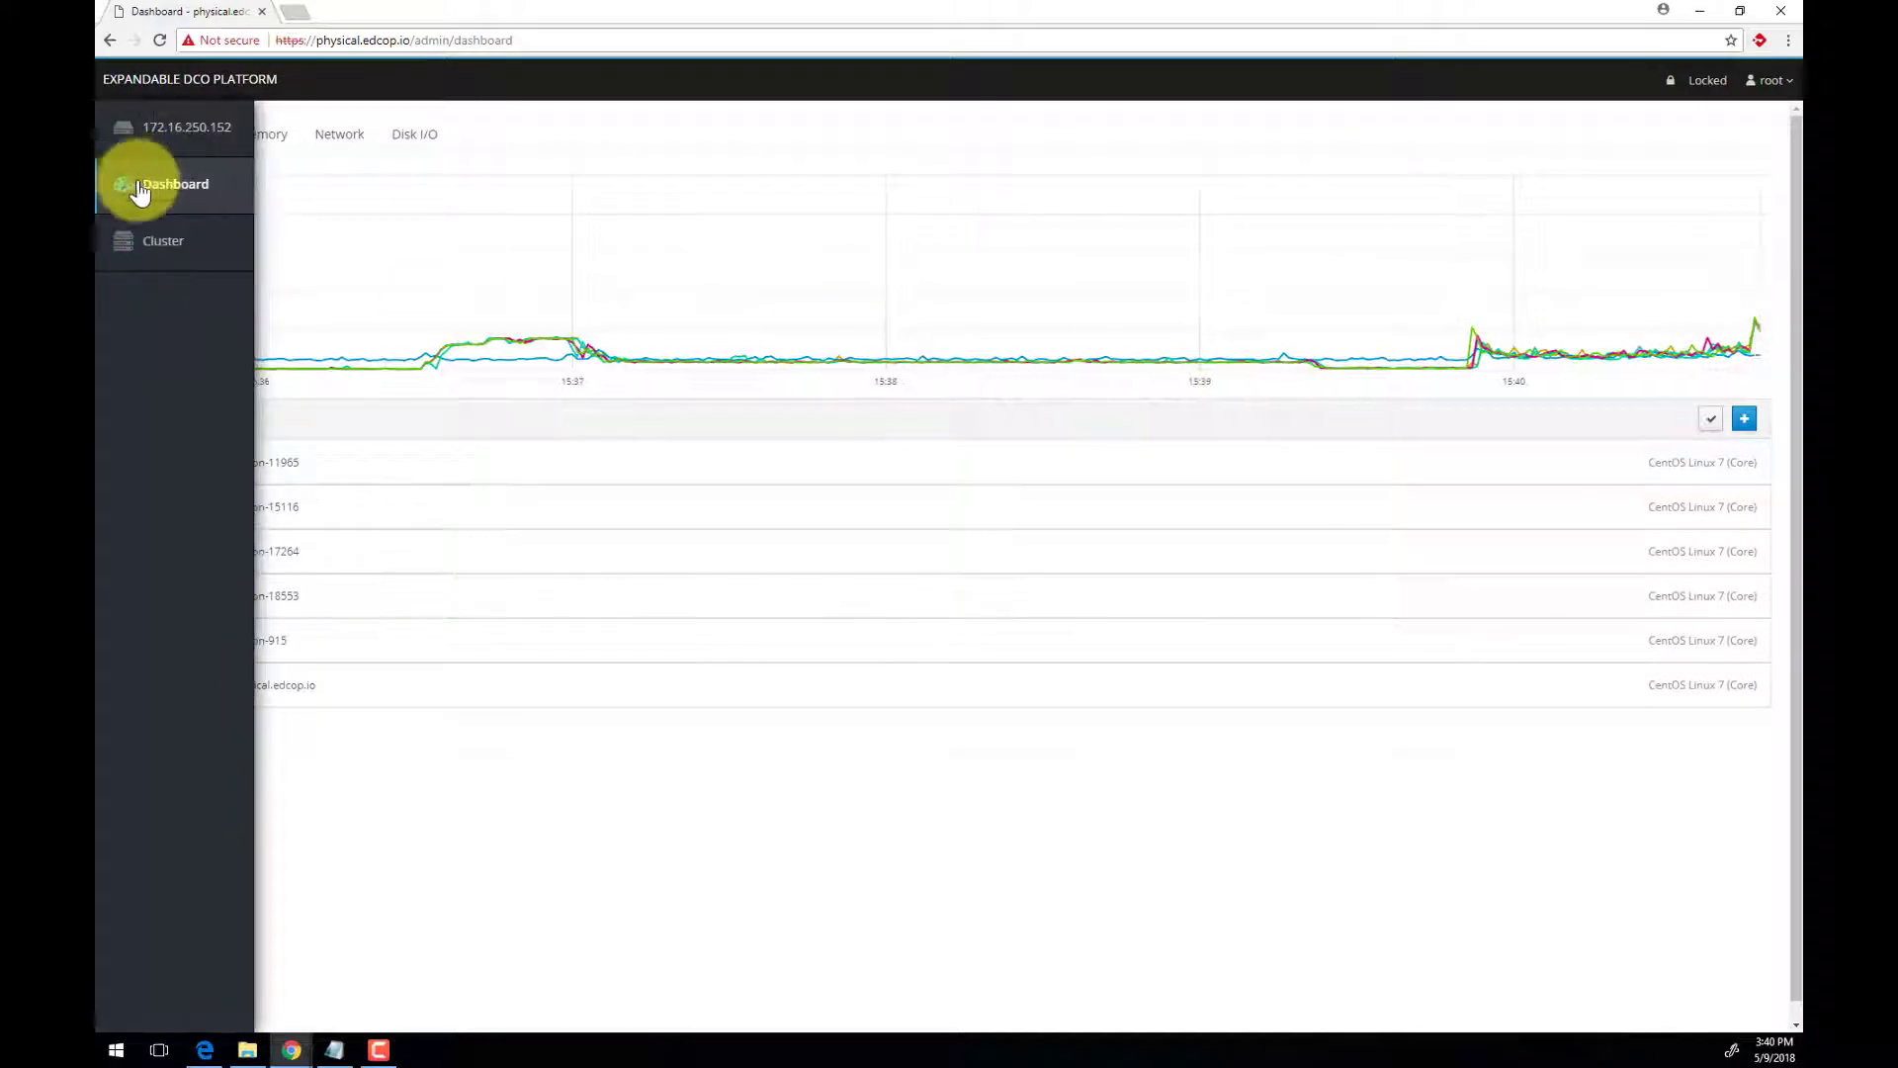
{"action": "left_click", "coordinate": [186, 240]}
{"action": "left_click", "coordinate": [275, 392]}
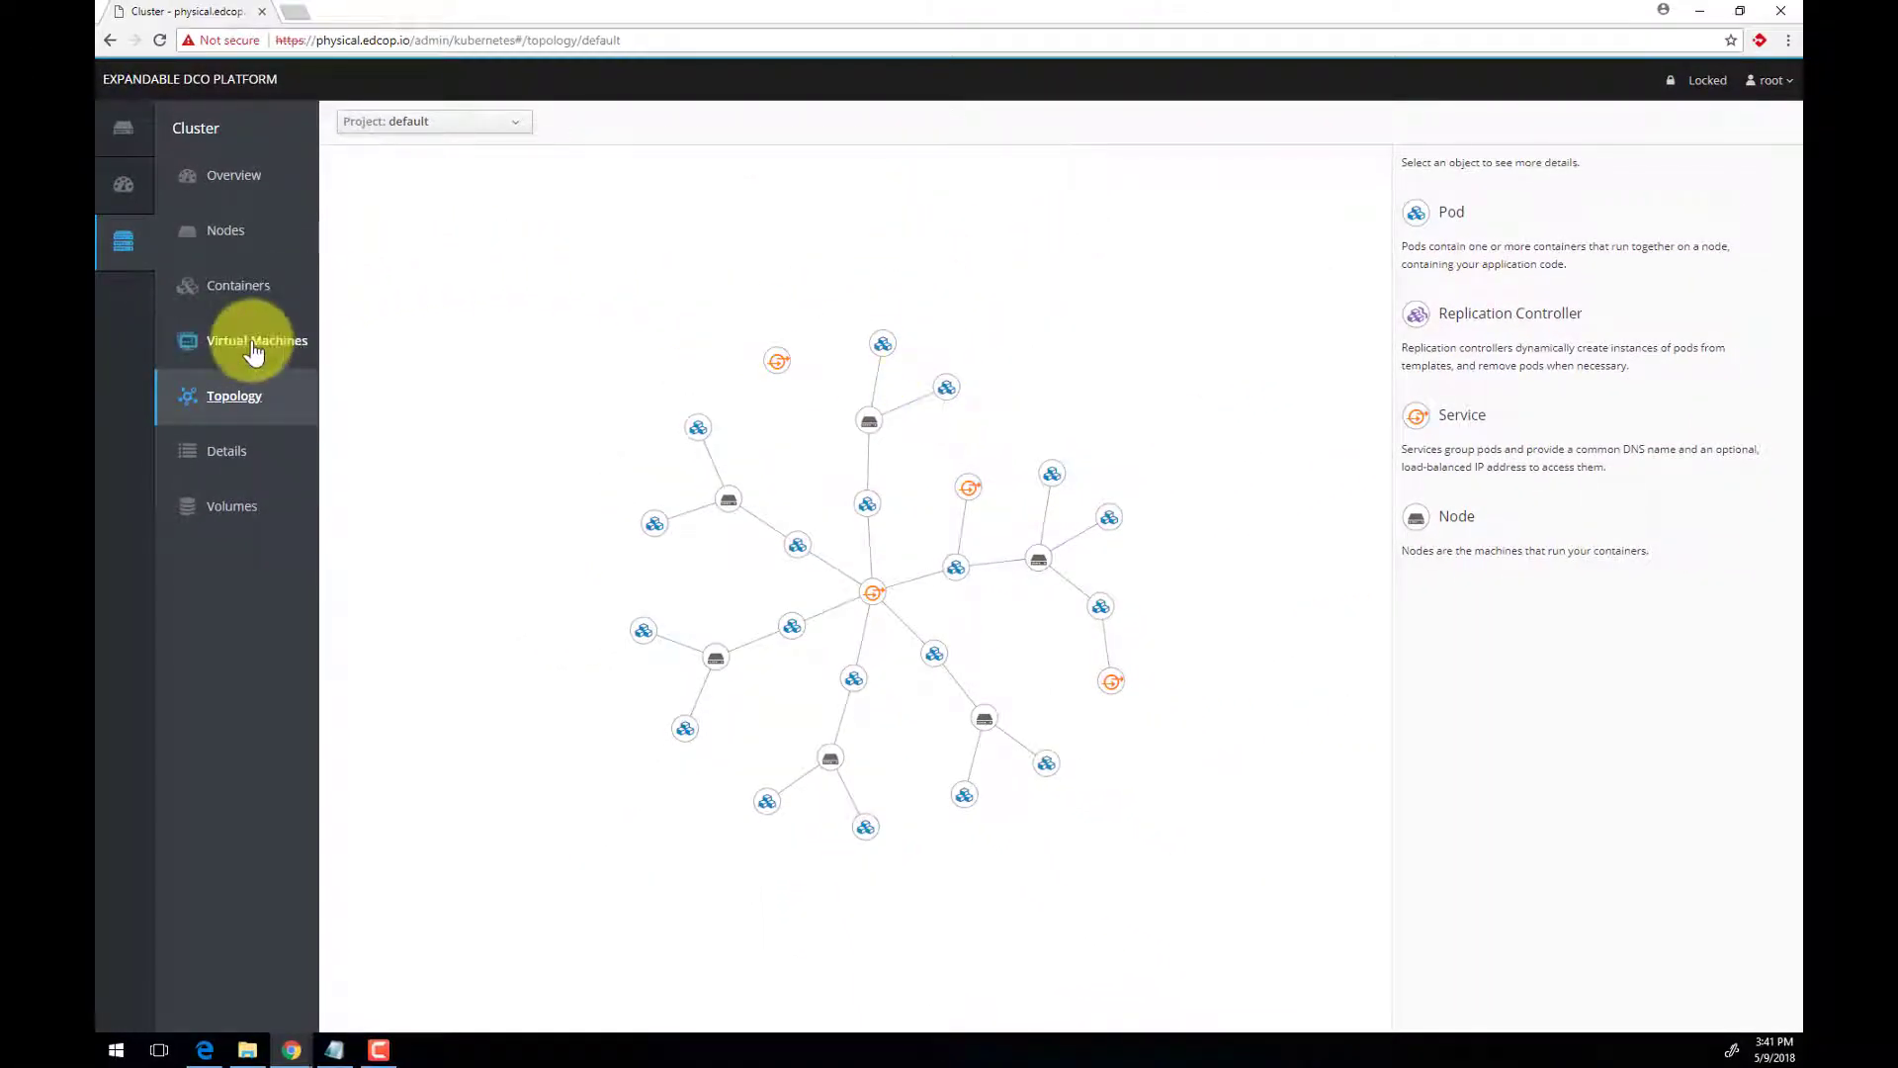
{"action": "left_click", "coordinate": [203, 178]}
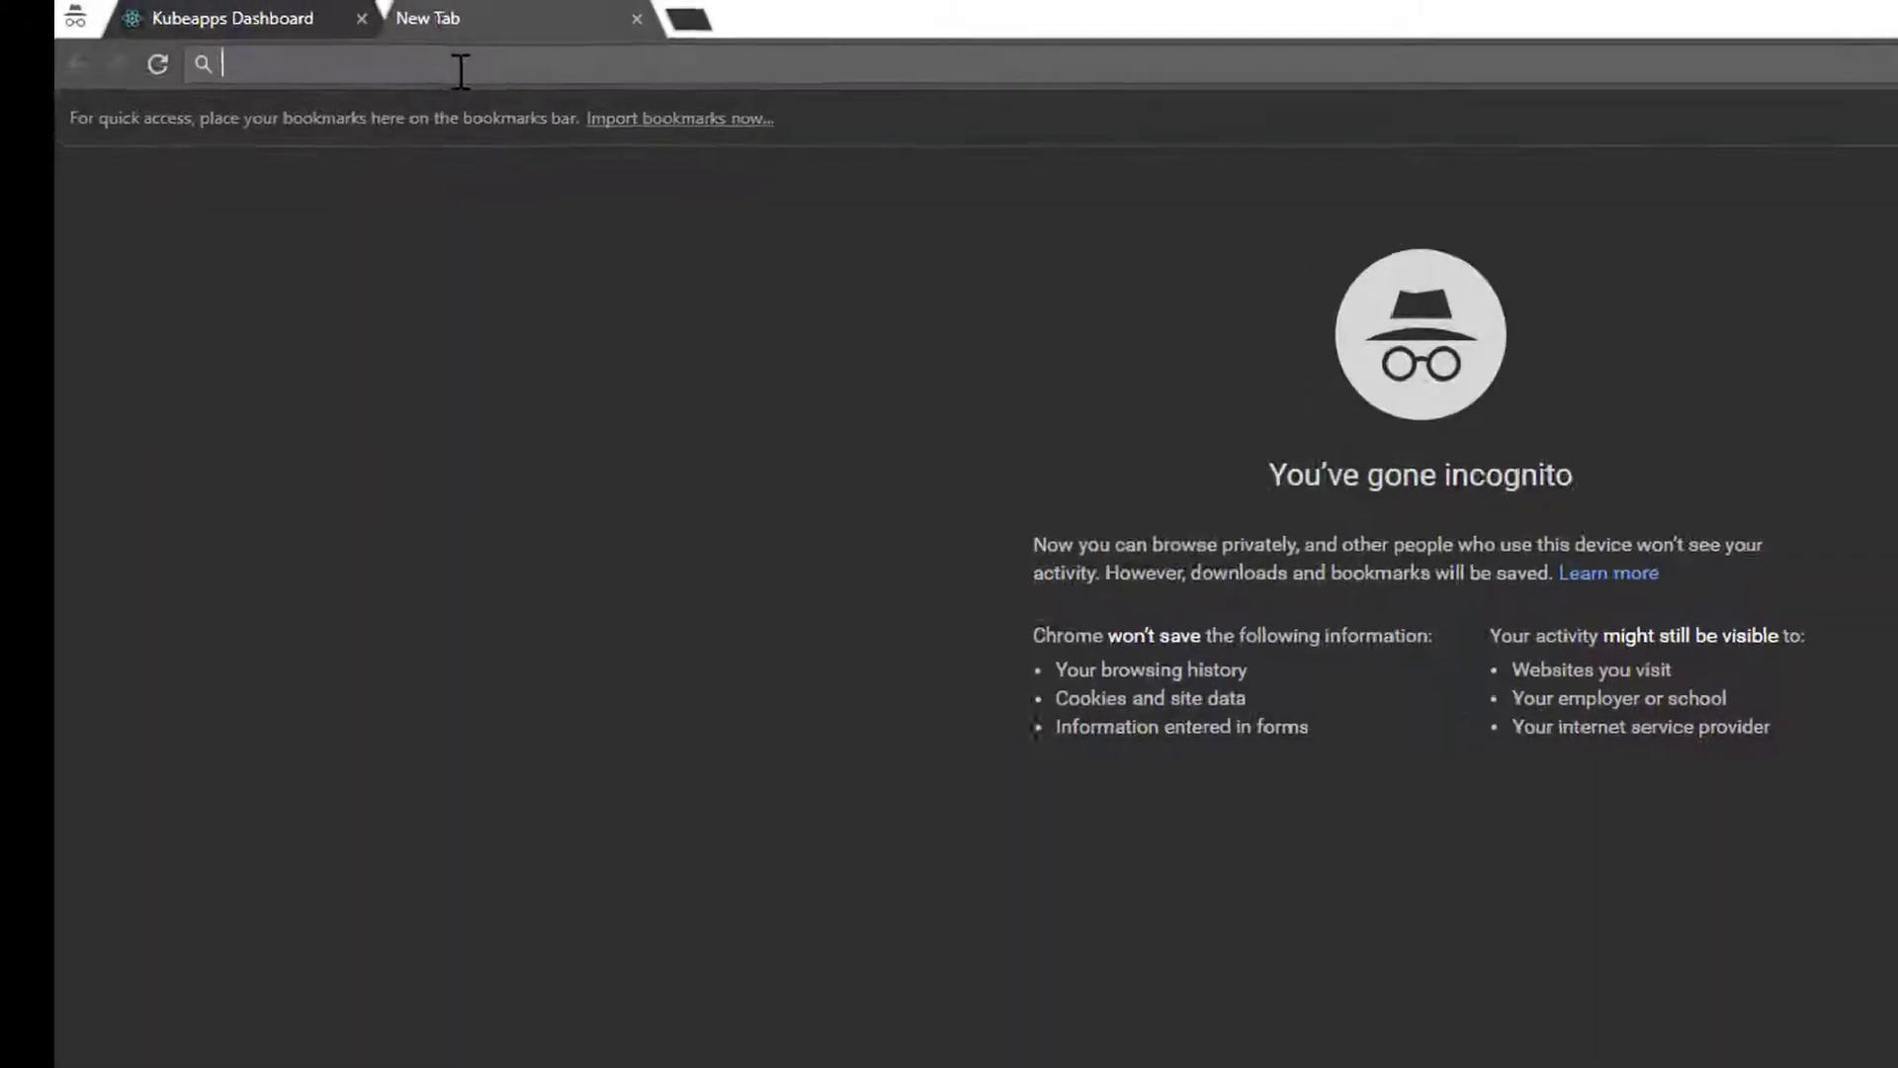
Open Kibana at physical.edcop.io and show Bro log documents in Discover.
{"action": "type", "text": "physical."}
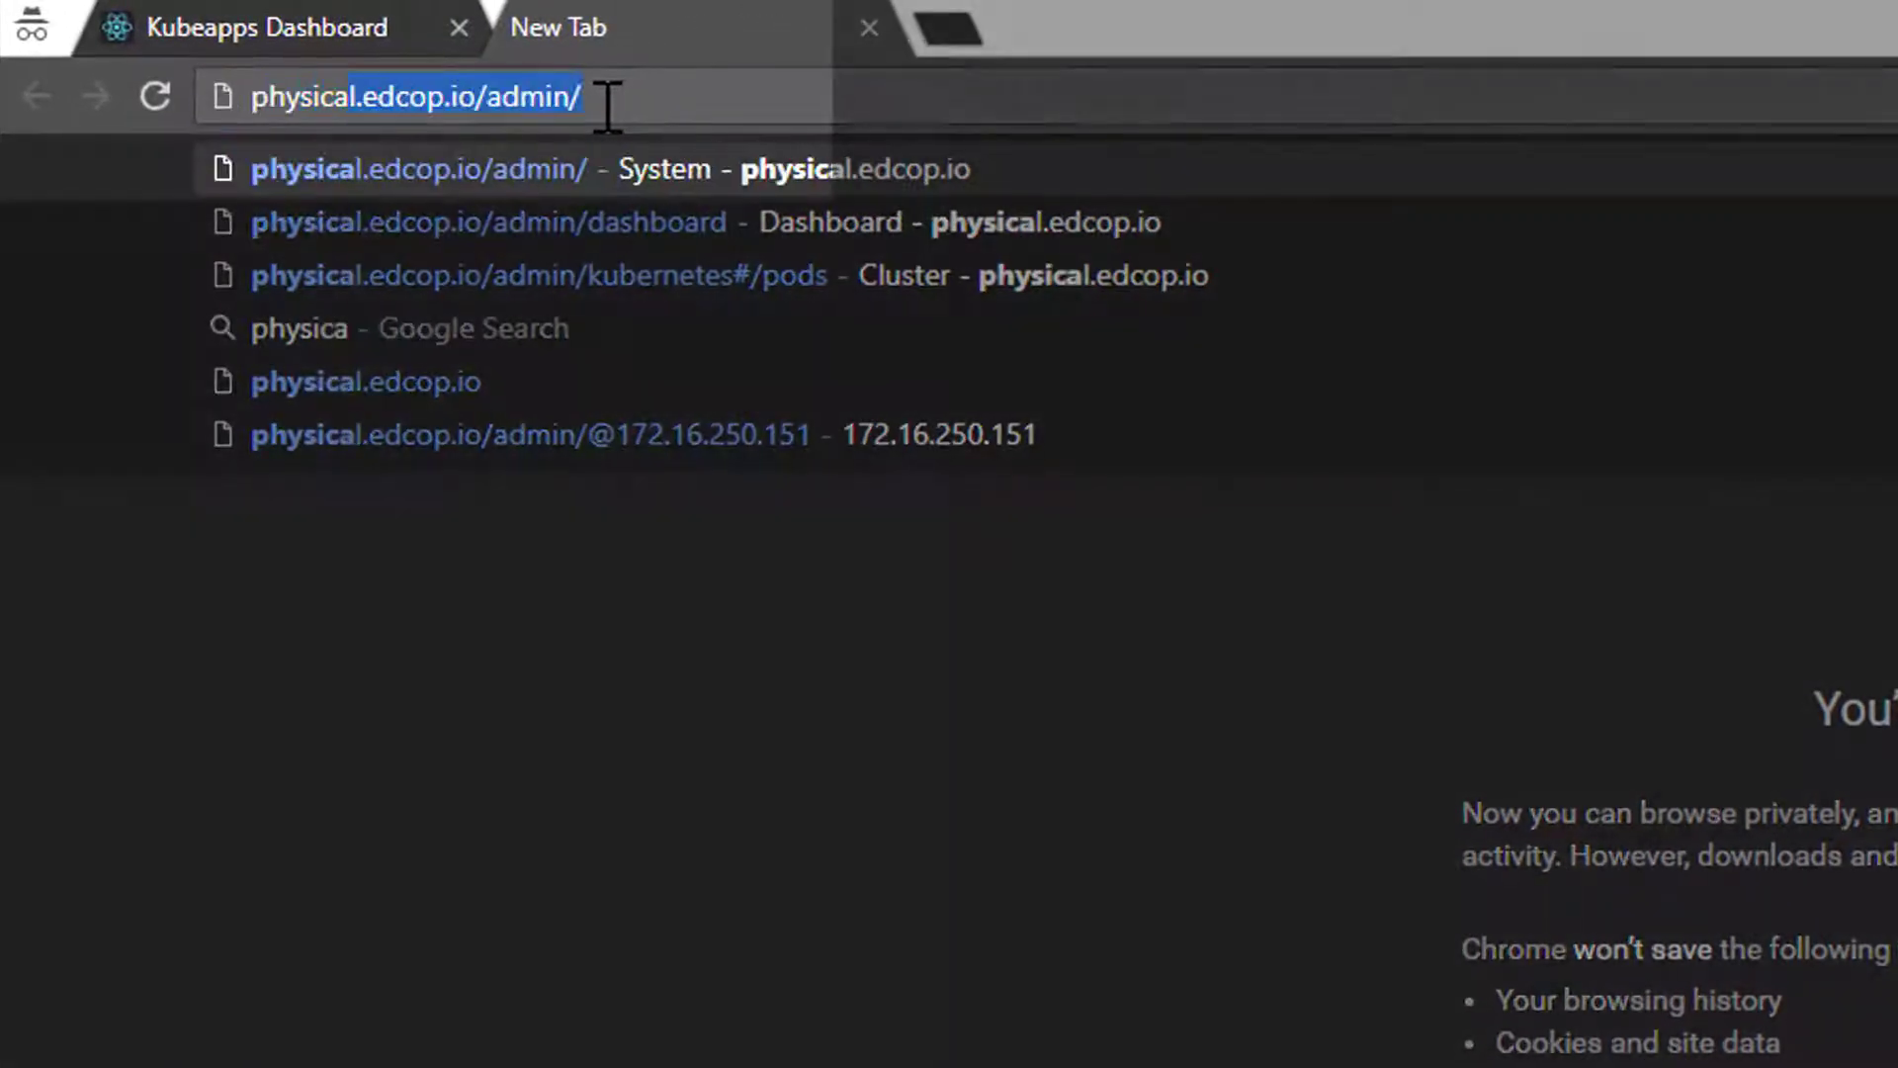
{"action": "type", "text": "edcop.io"}
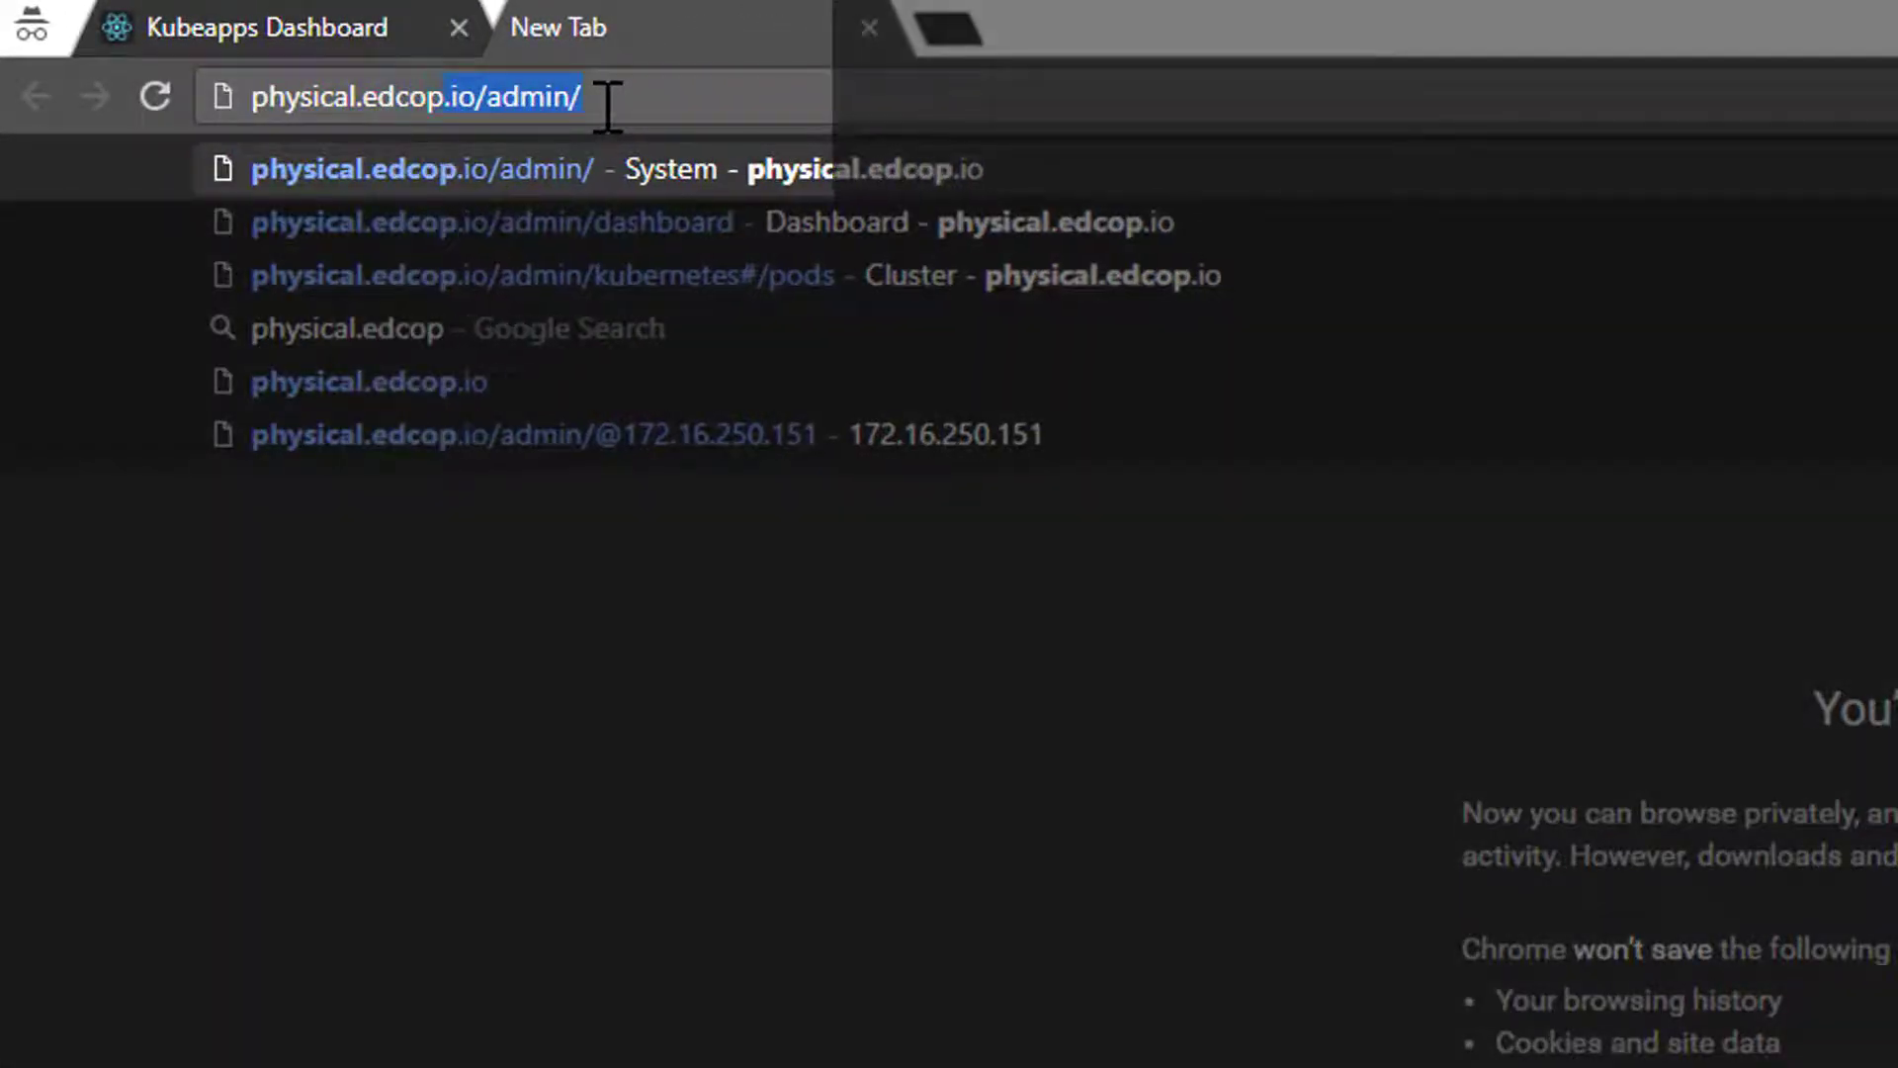
{"action": "type", "text": "/kibana/app/kibana#/home?_g=("}
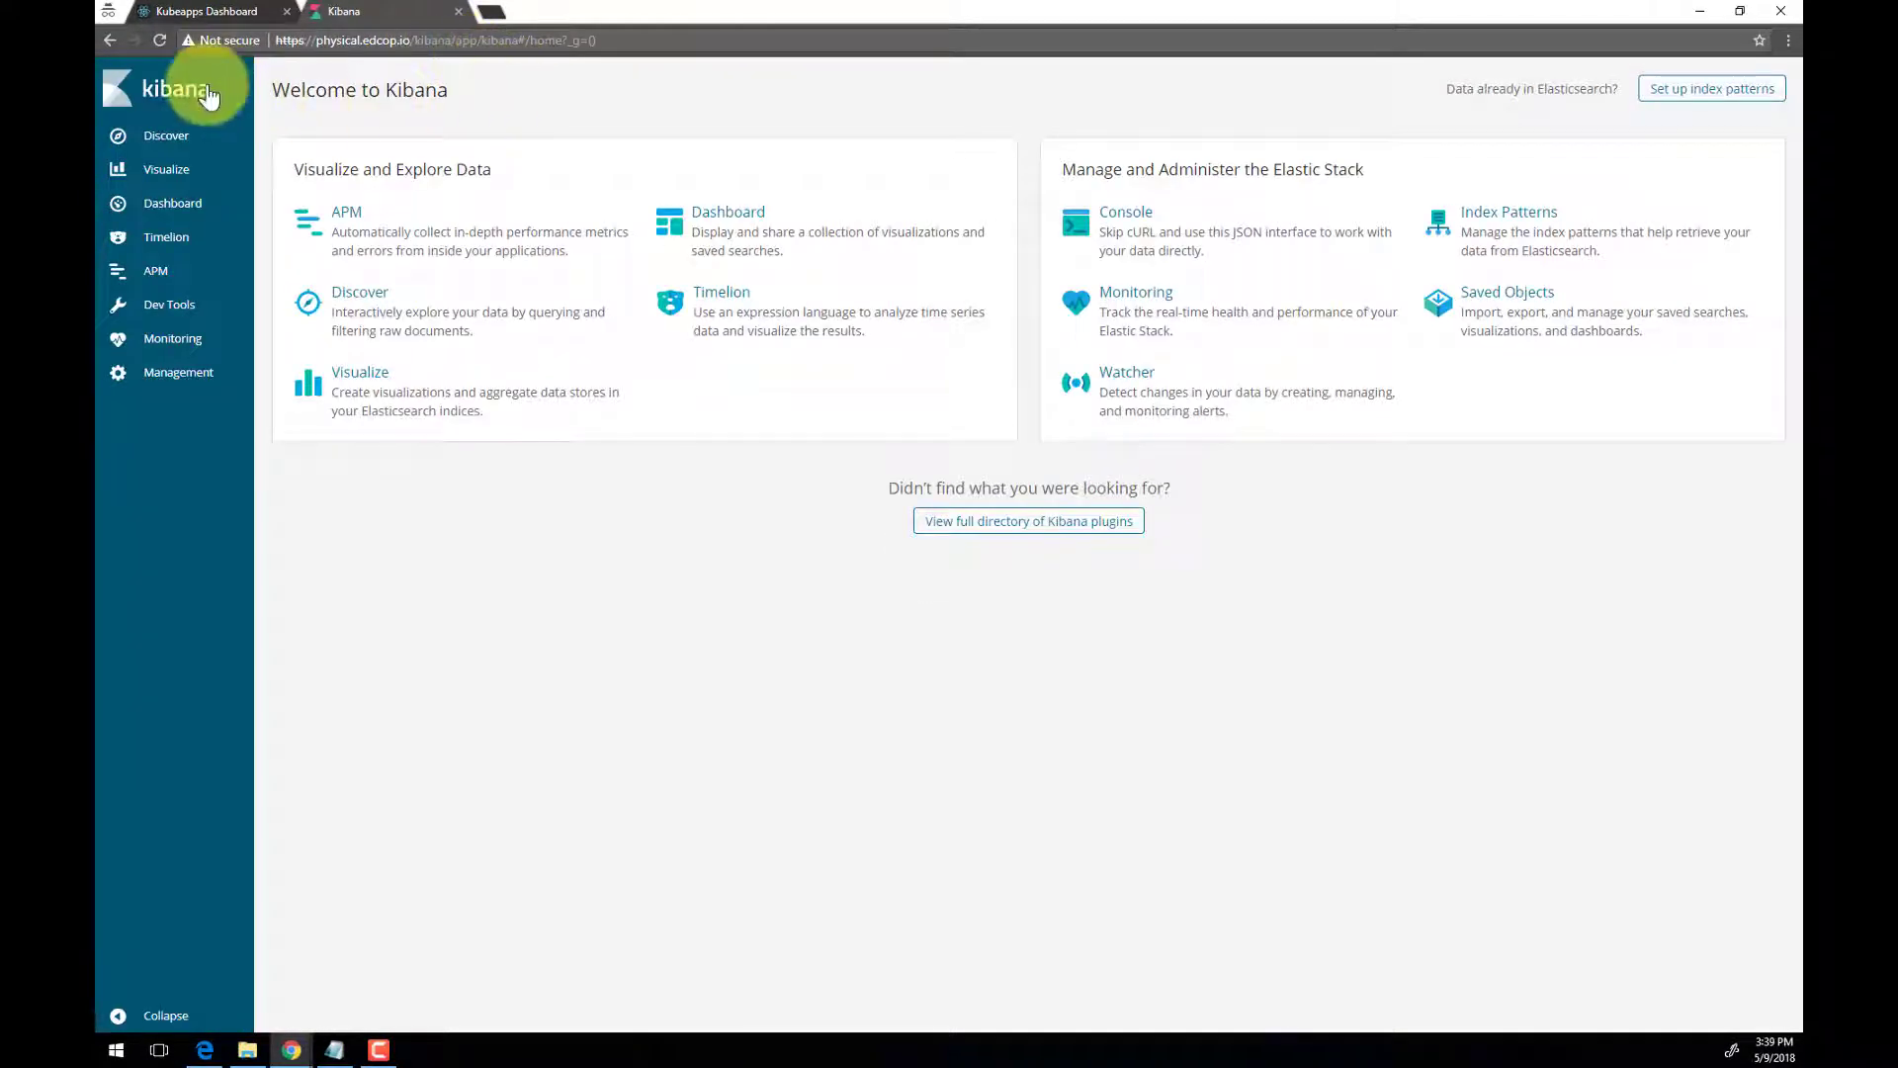
{"action": "left_click", "coordinate": [170, 135]}
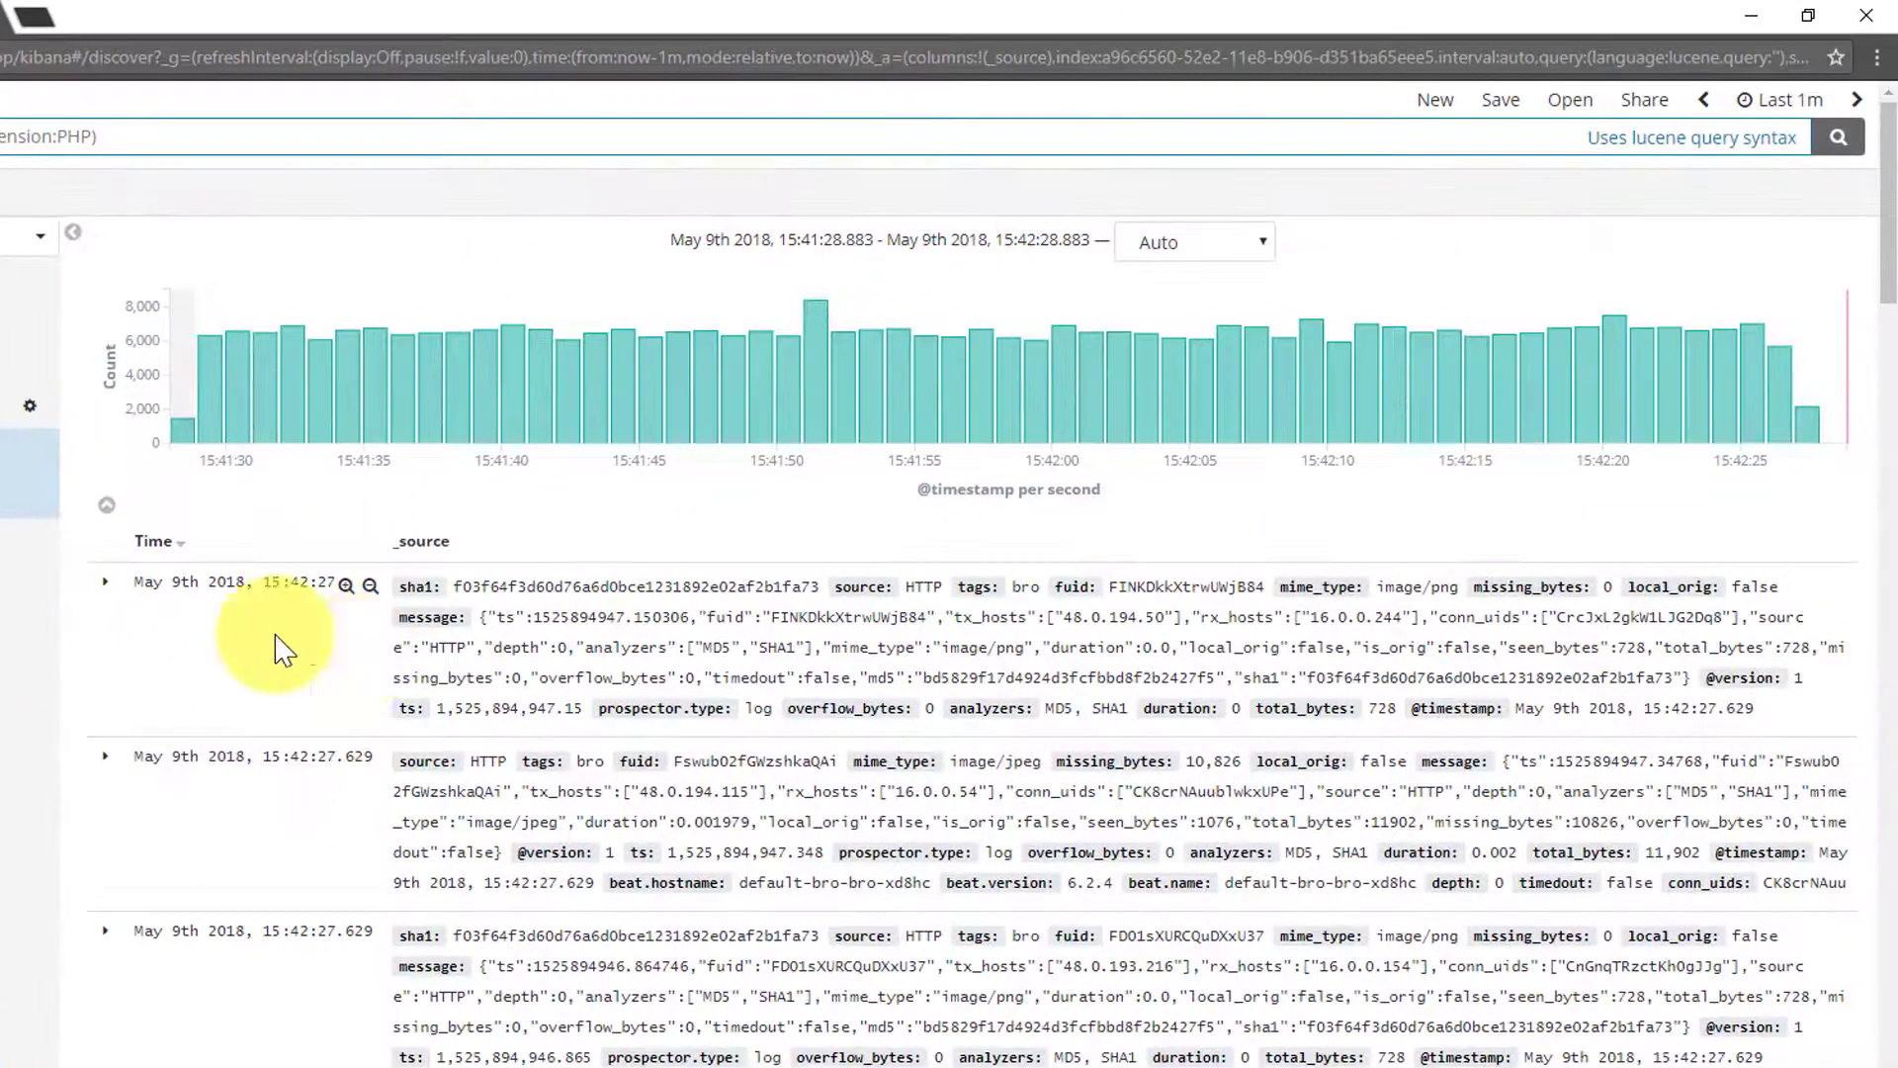
Expand the newest Bro document to view fields like index bro-2018.05.09 and mime_type image/png.
{"action": "mouse_move", "coordinate": [541, 345]}
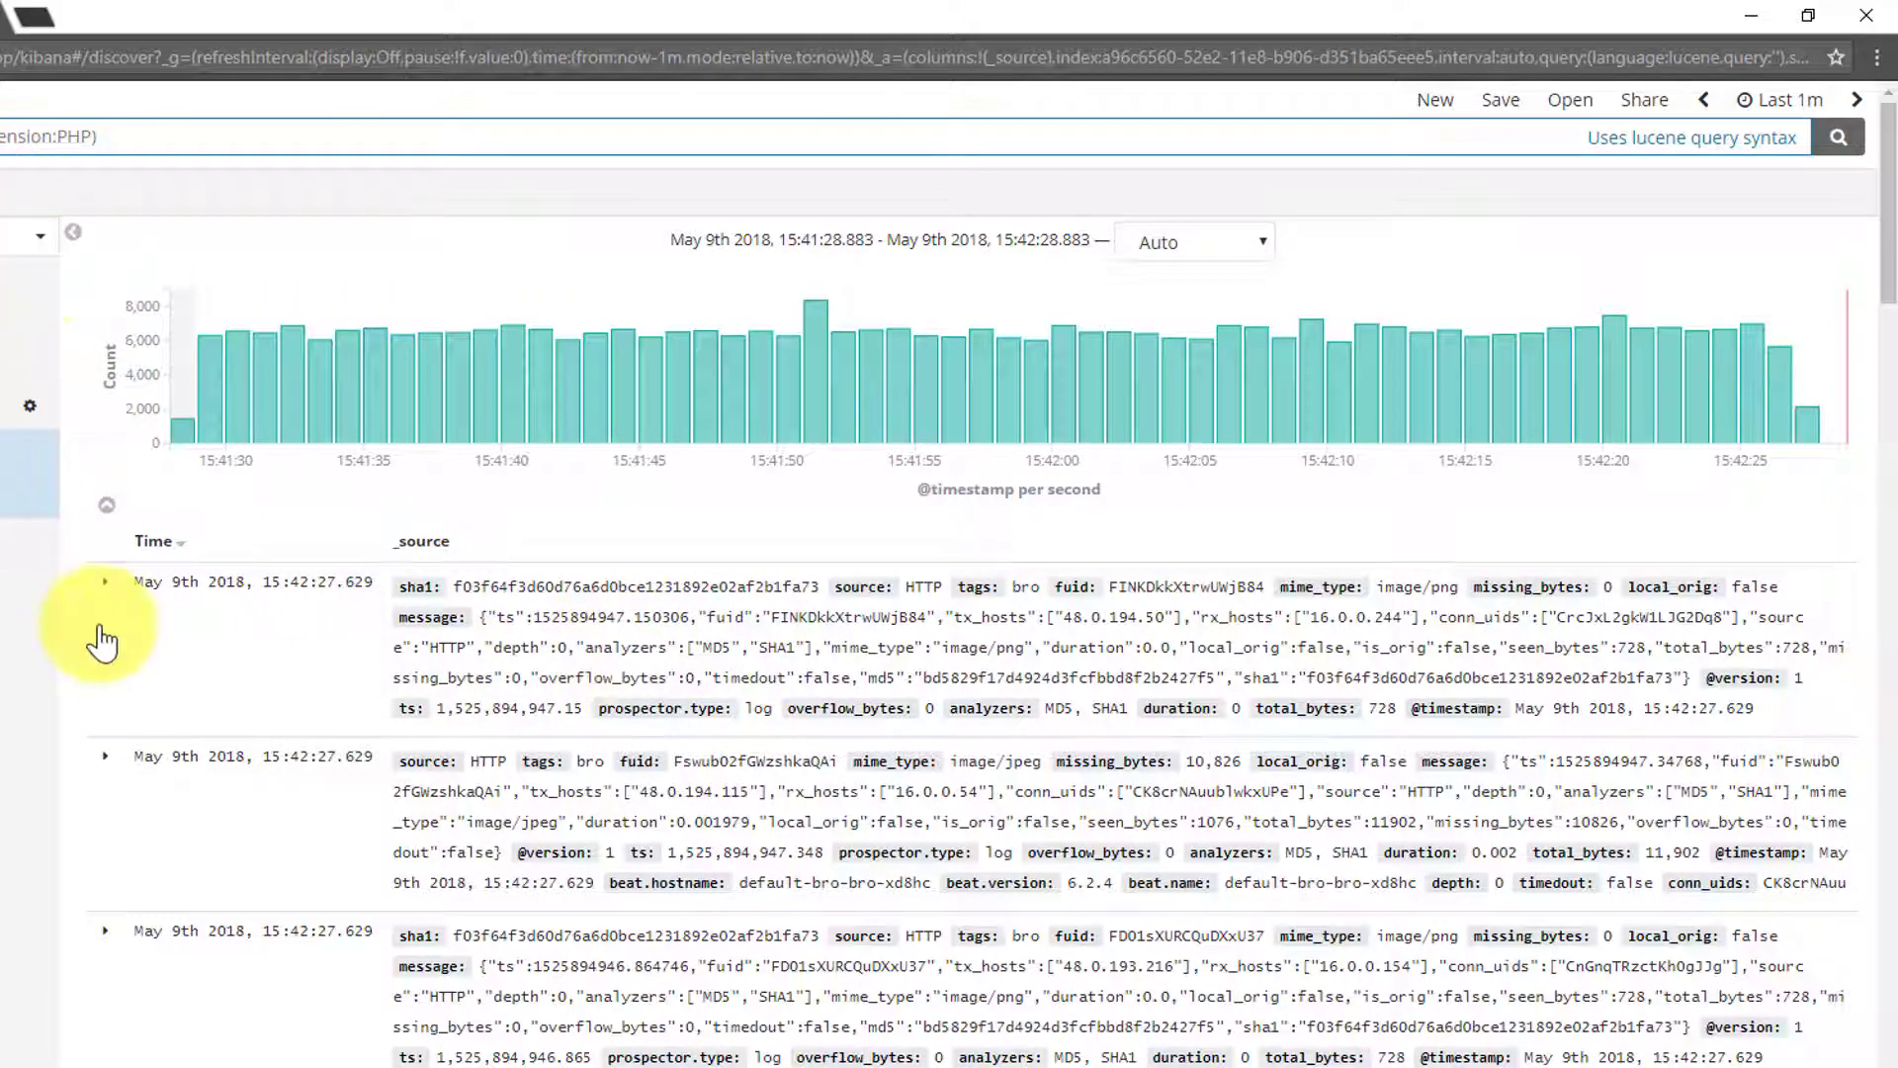
{"action": "left_click", "coordinate": [102, 593]}
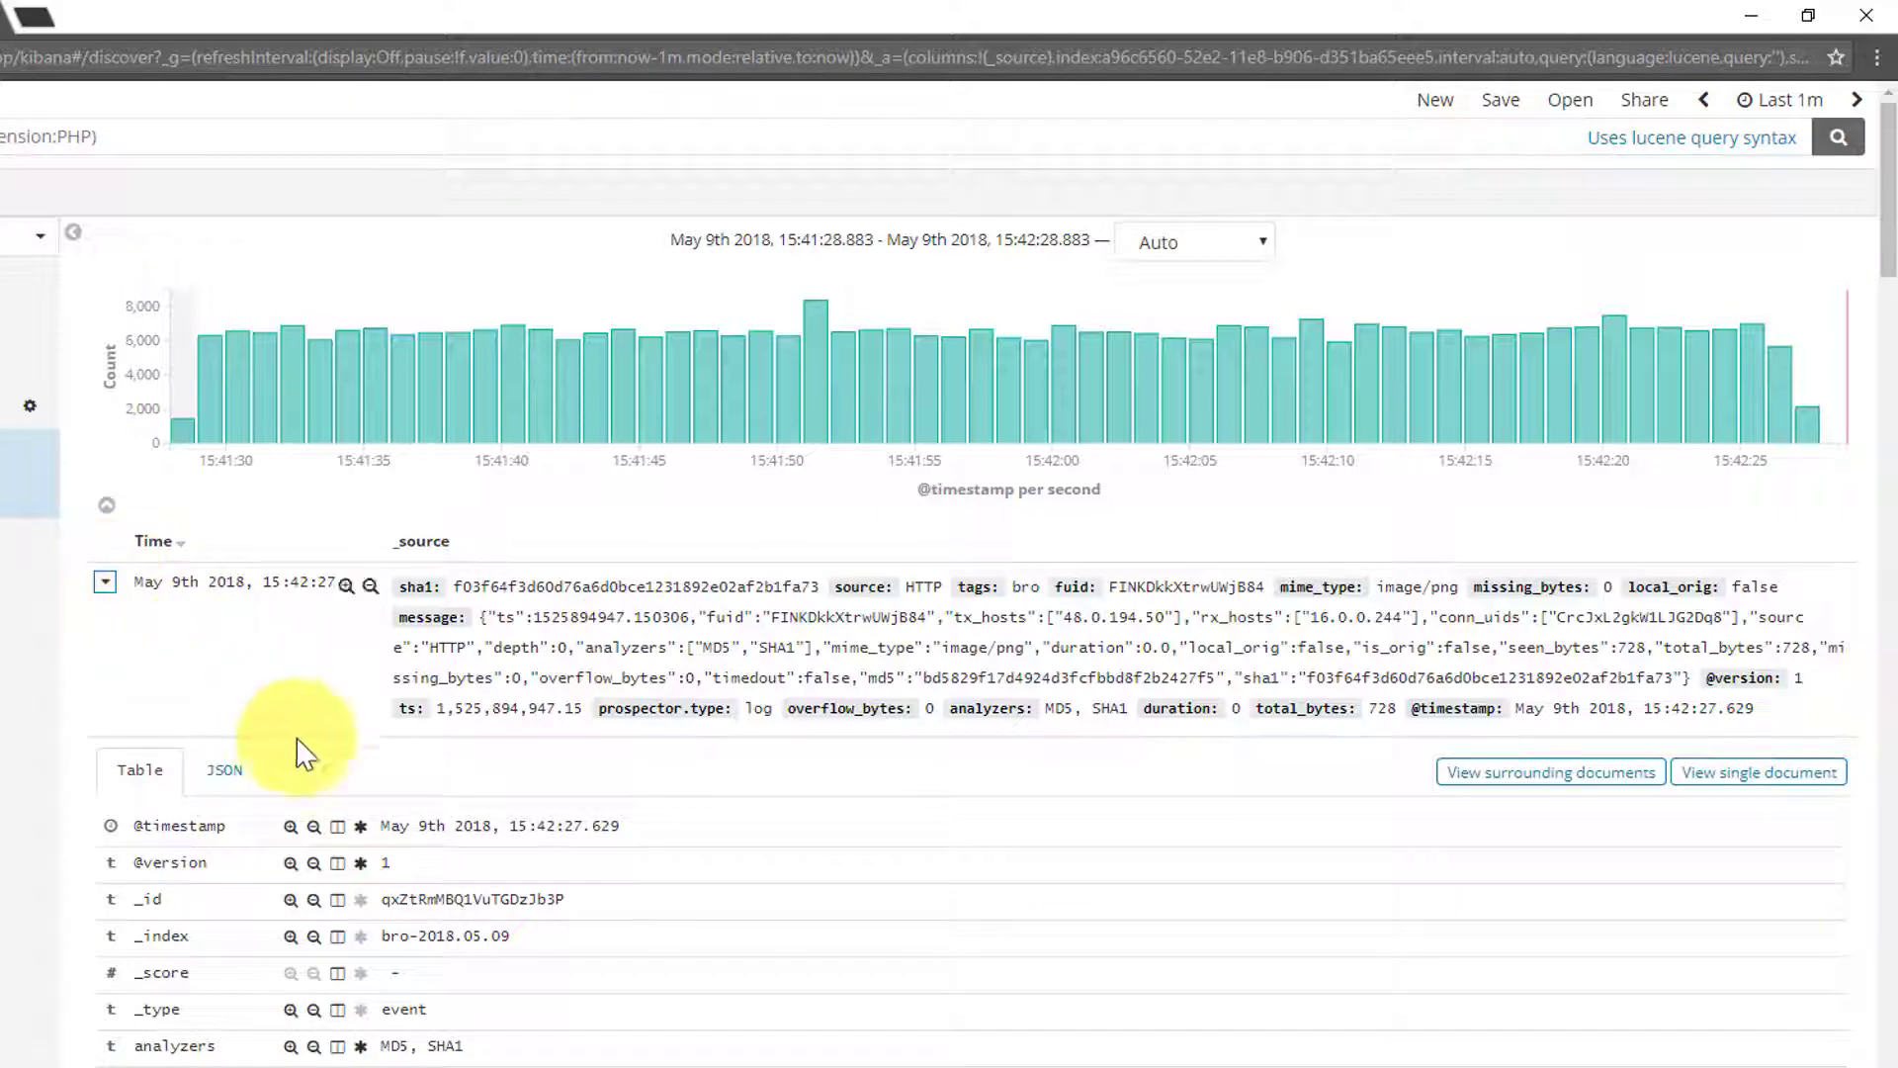
{"action": "scroll", "coordinate": [766, 835], "scroll_direction": "down", "scroll_amount": 4}
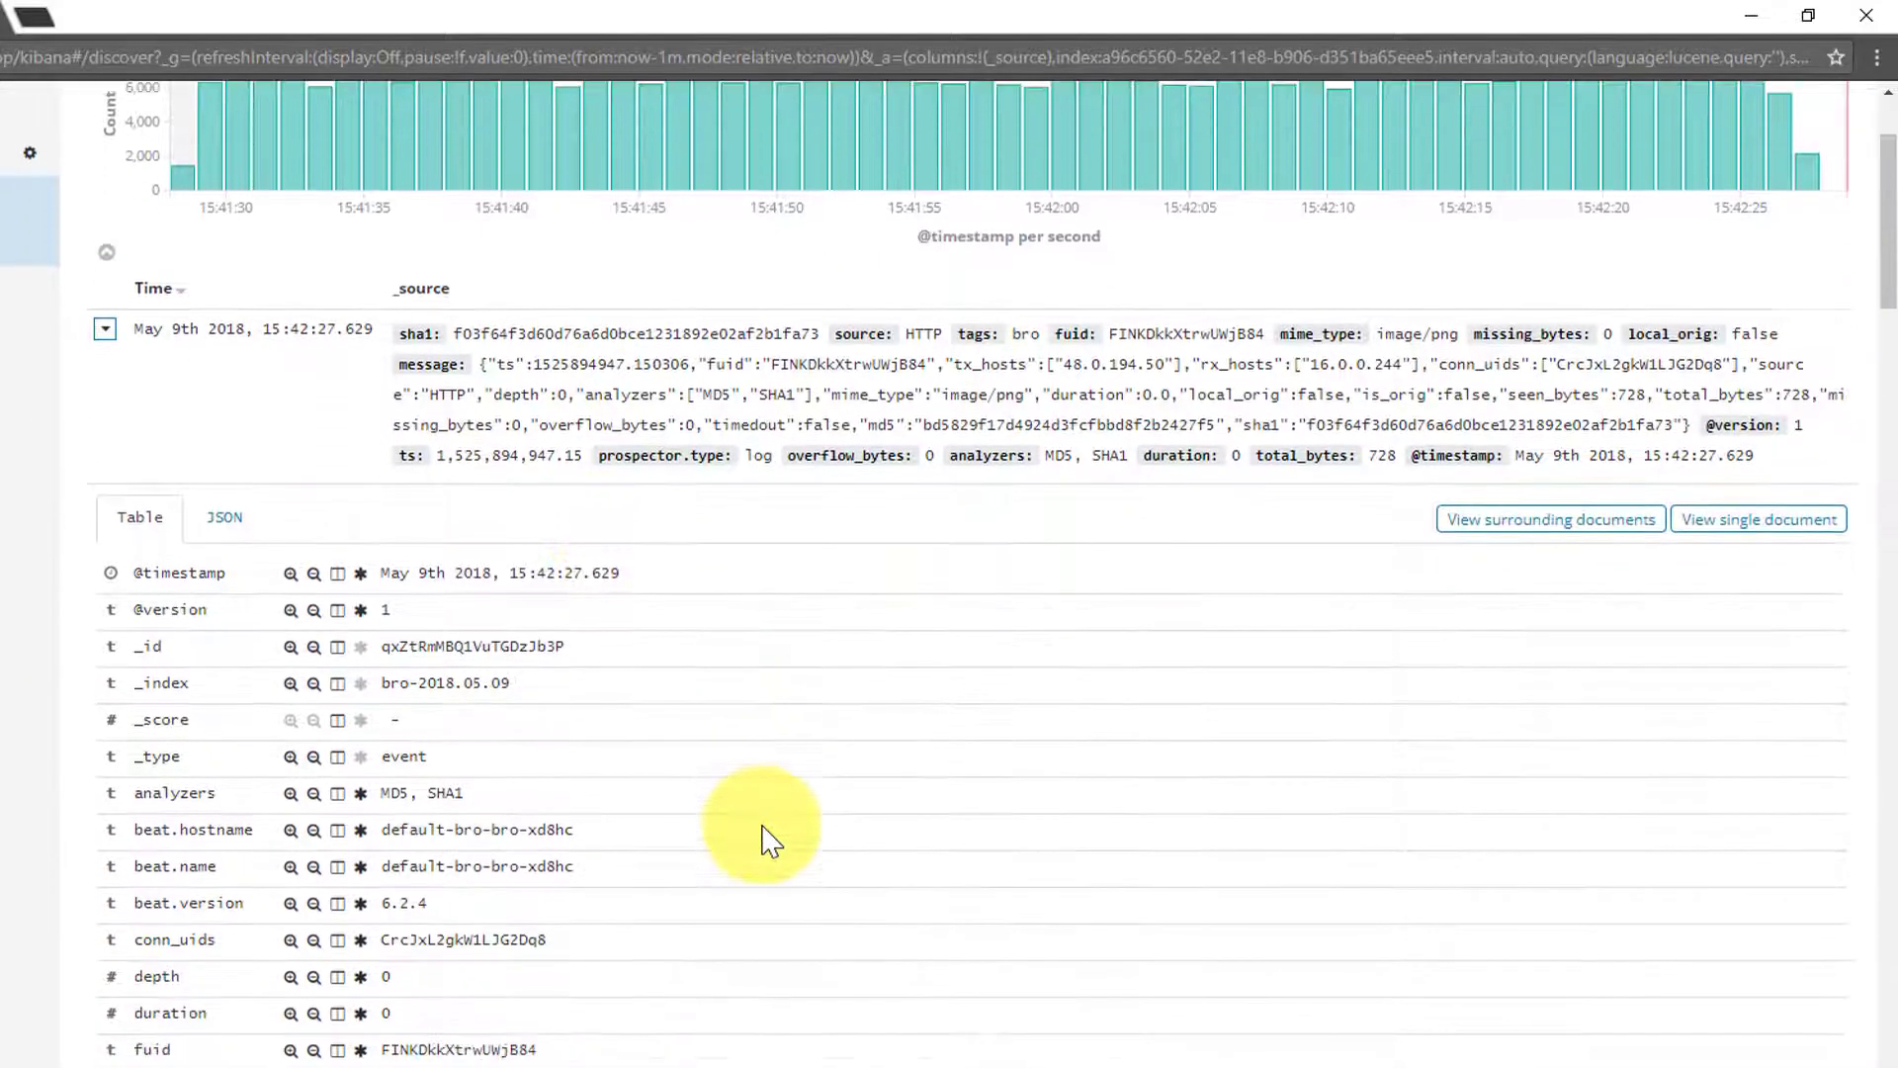
{"action": "scroll", "coordinate": [761, 825], "scroll_direction": "down", "scroll_amount": 5}
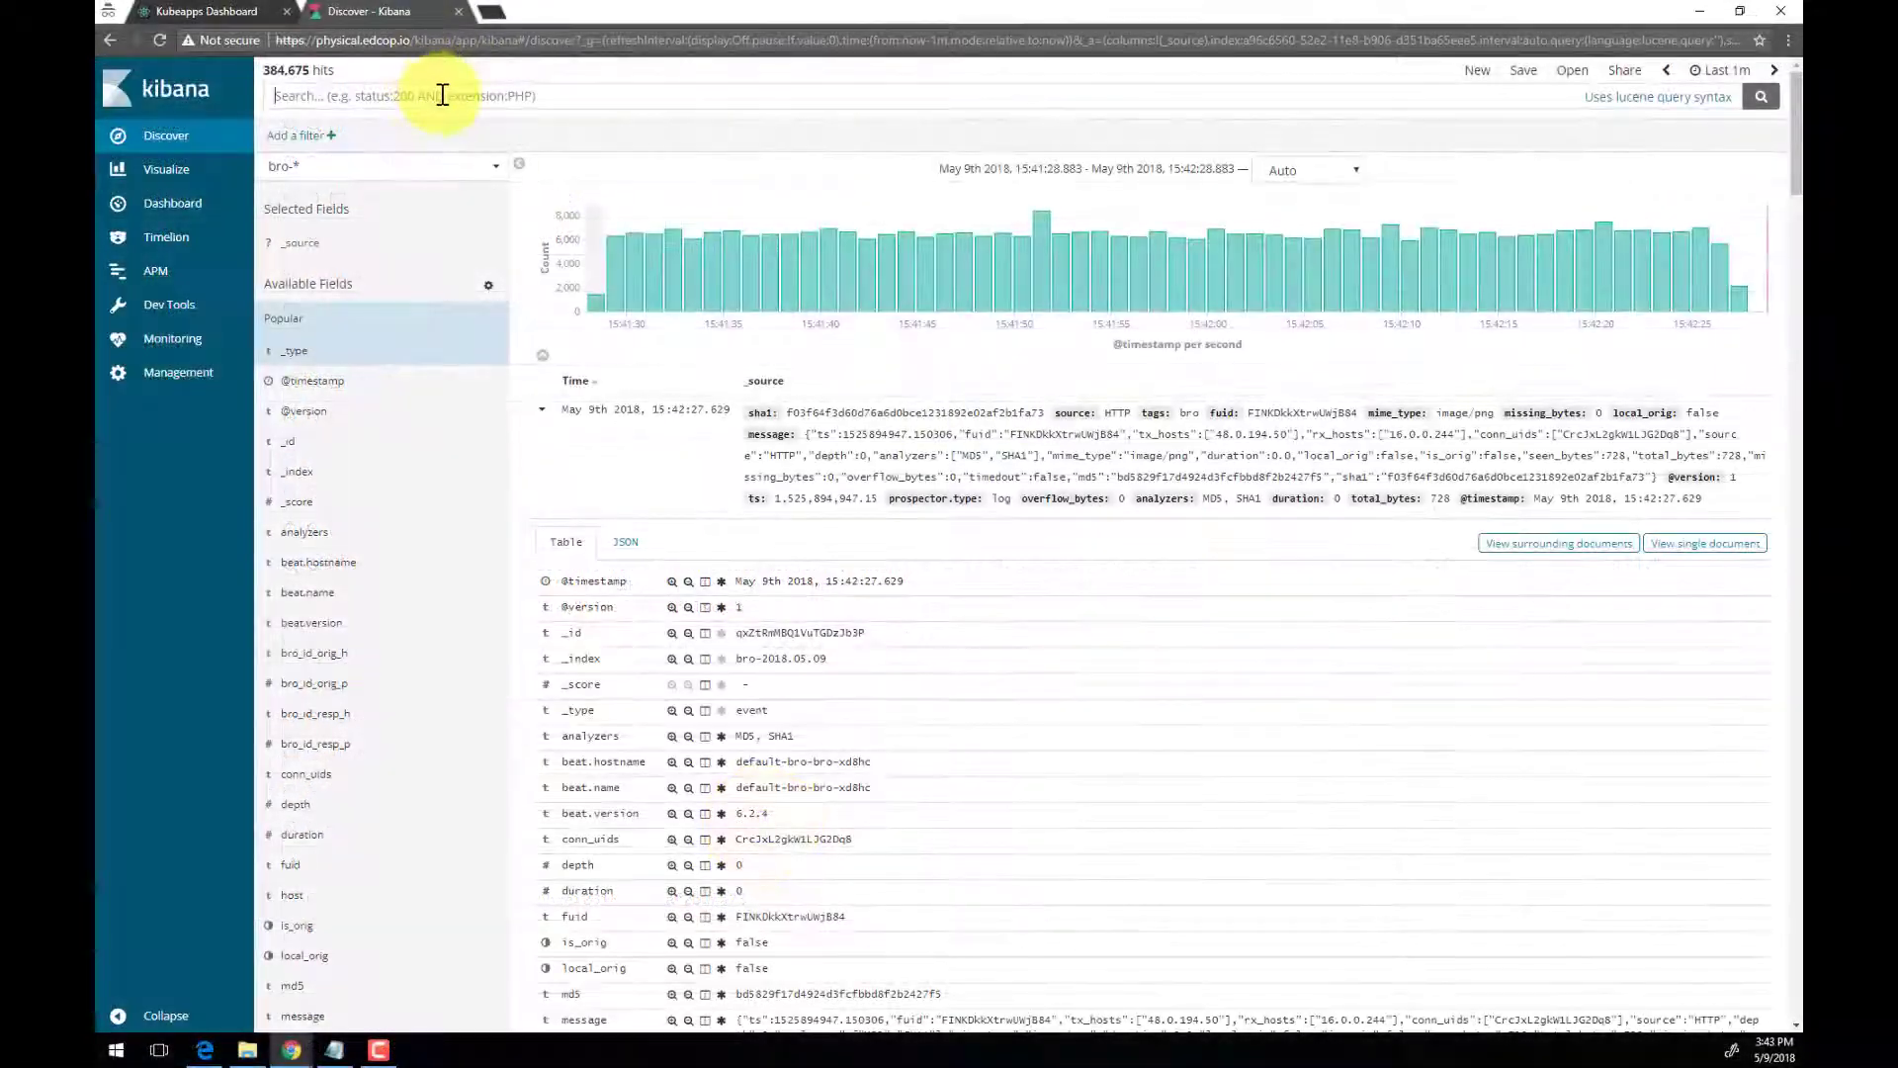
{"action": "key", "text": "Return"}
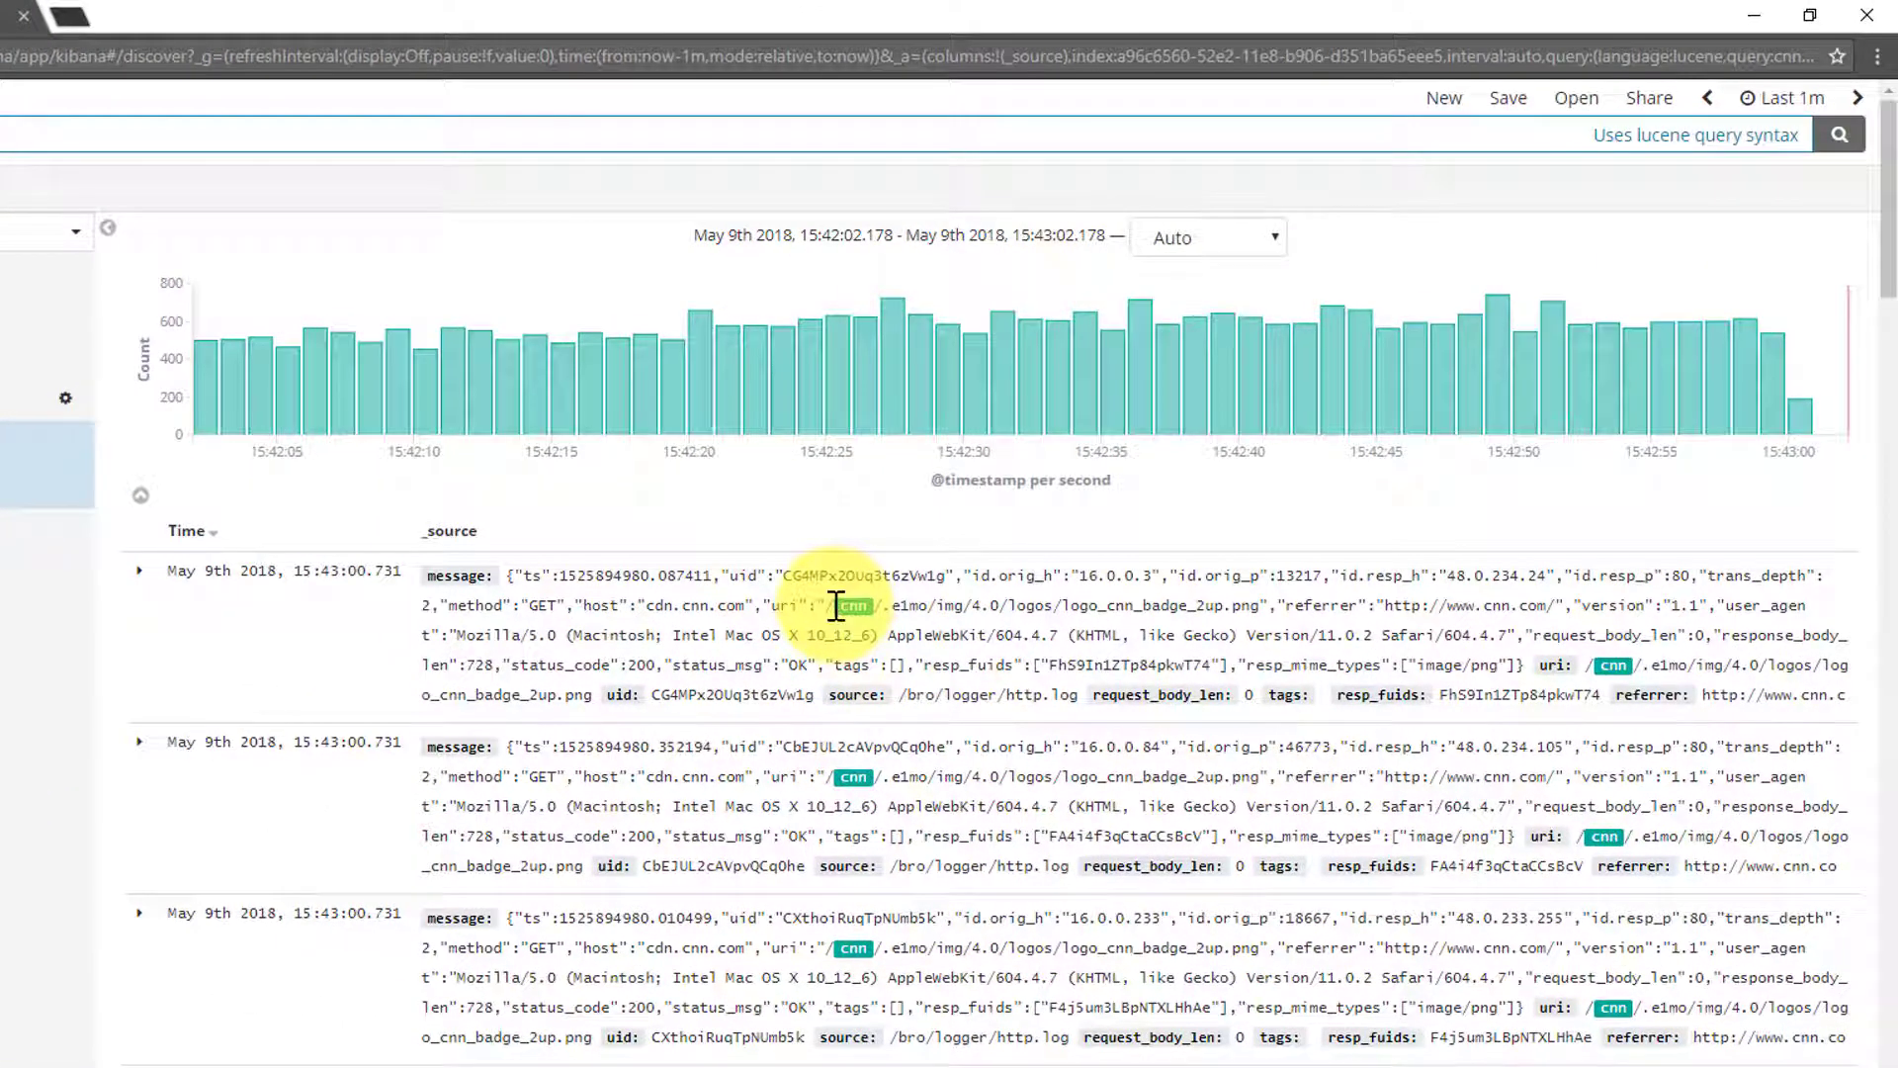
{"action": "triple_click", "coordinate": [853, 604]}
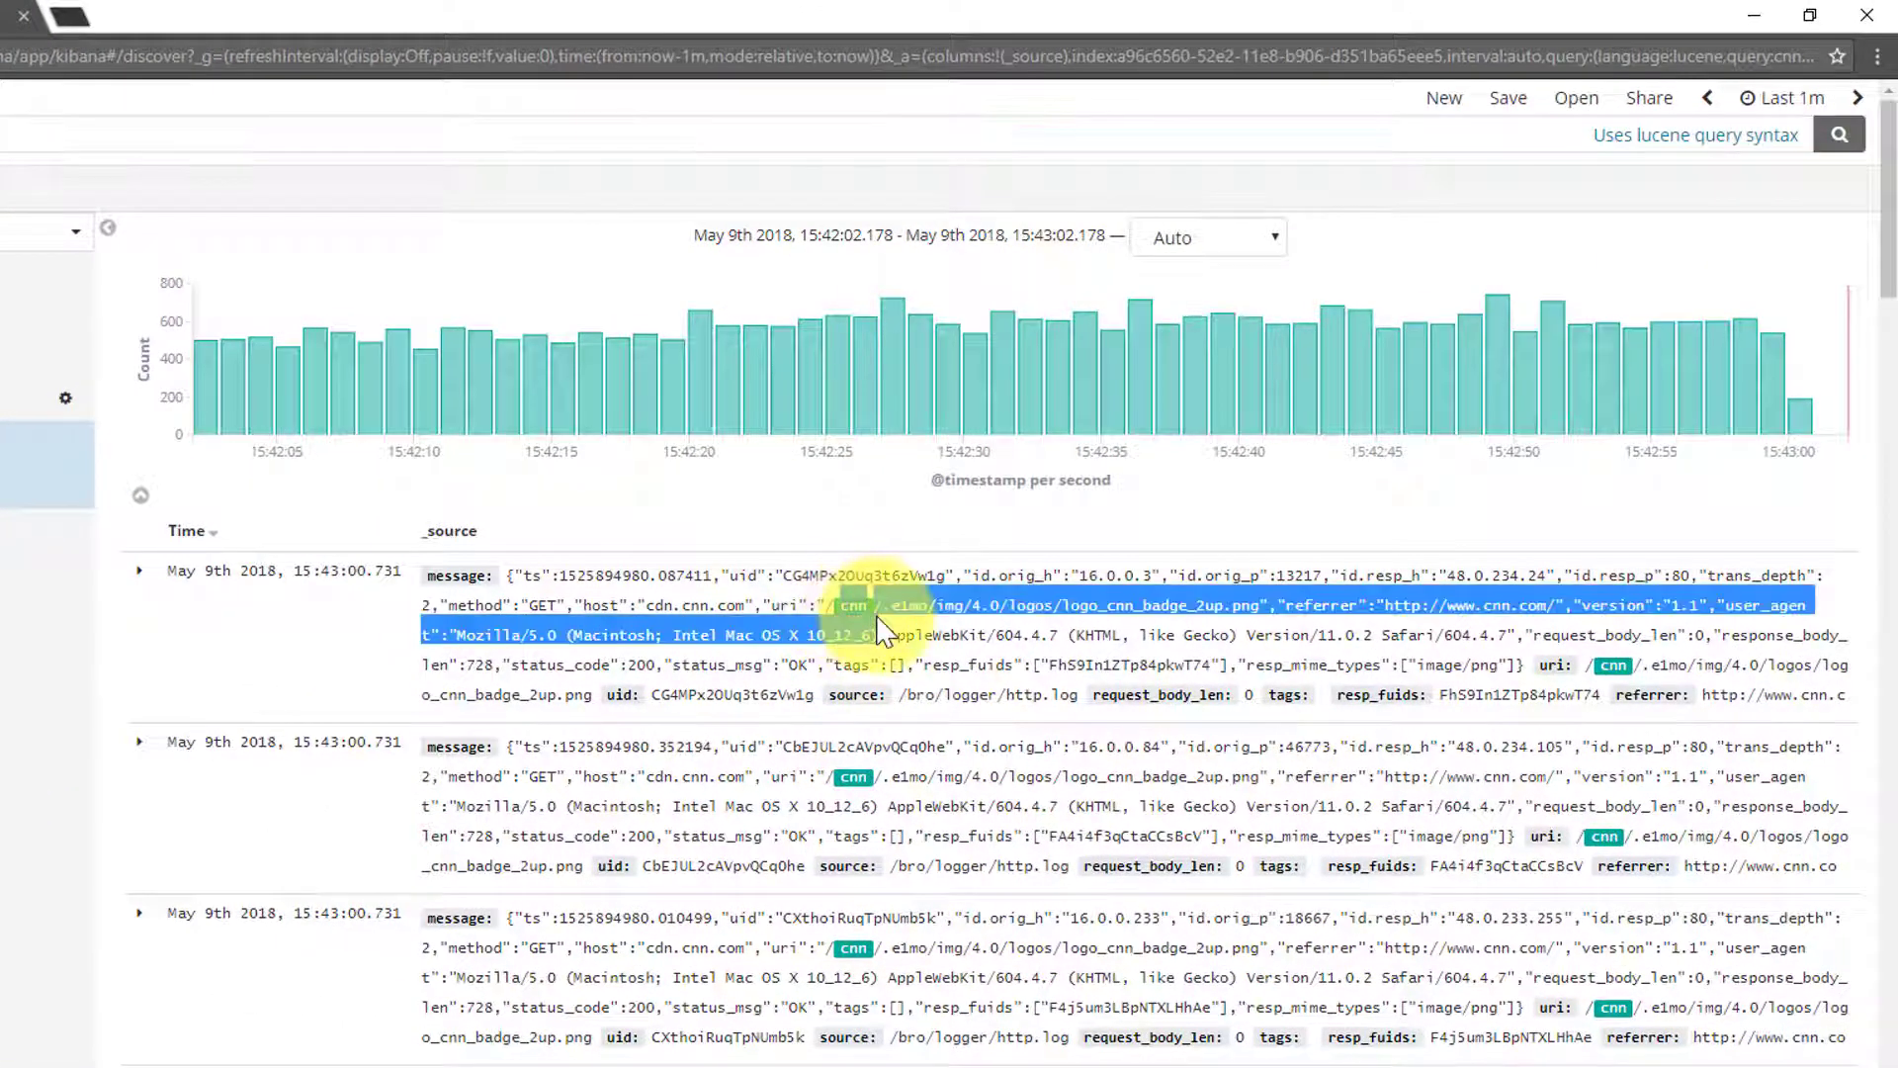
{"action": "double_click", "coordinate": [852, 605]}
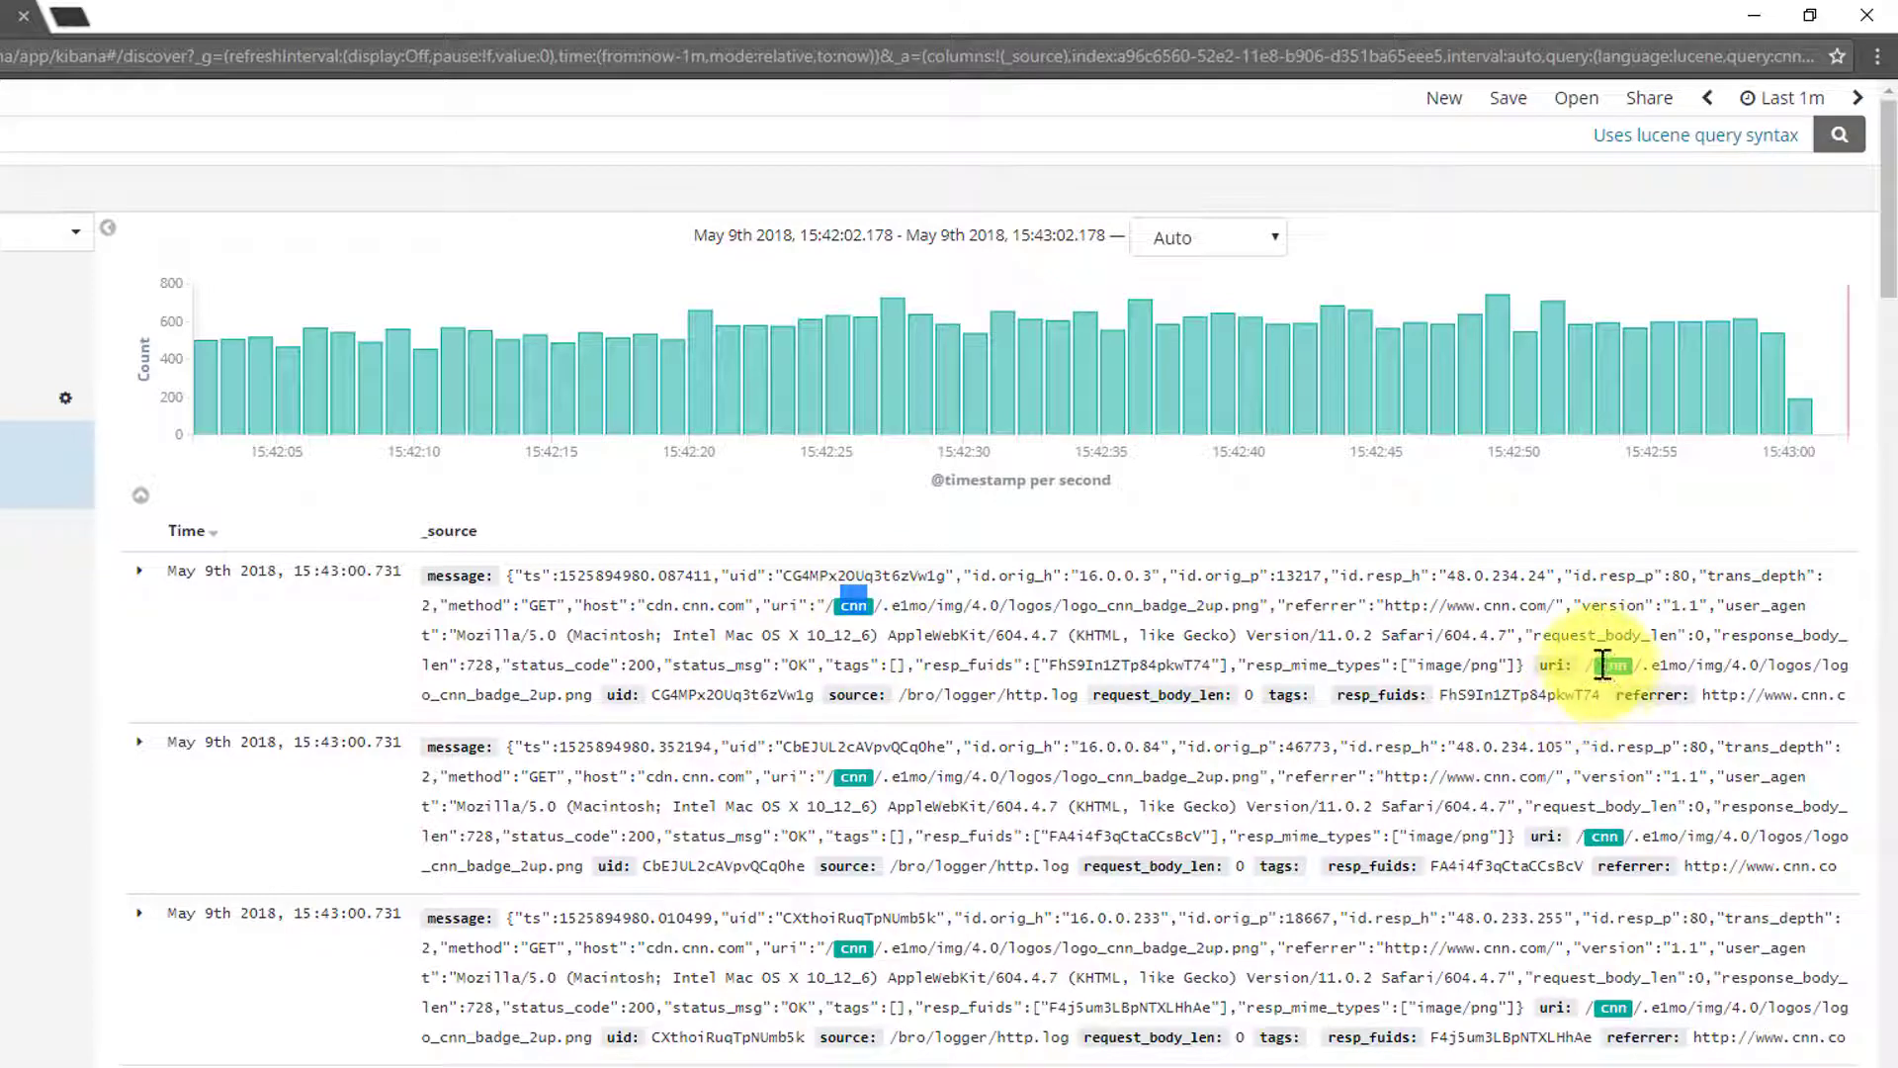
{"action": "mouse_move", "coordinate": [15, 559]}
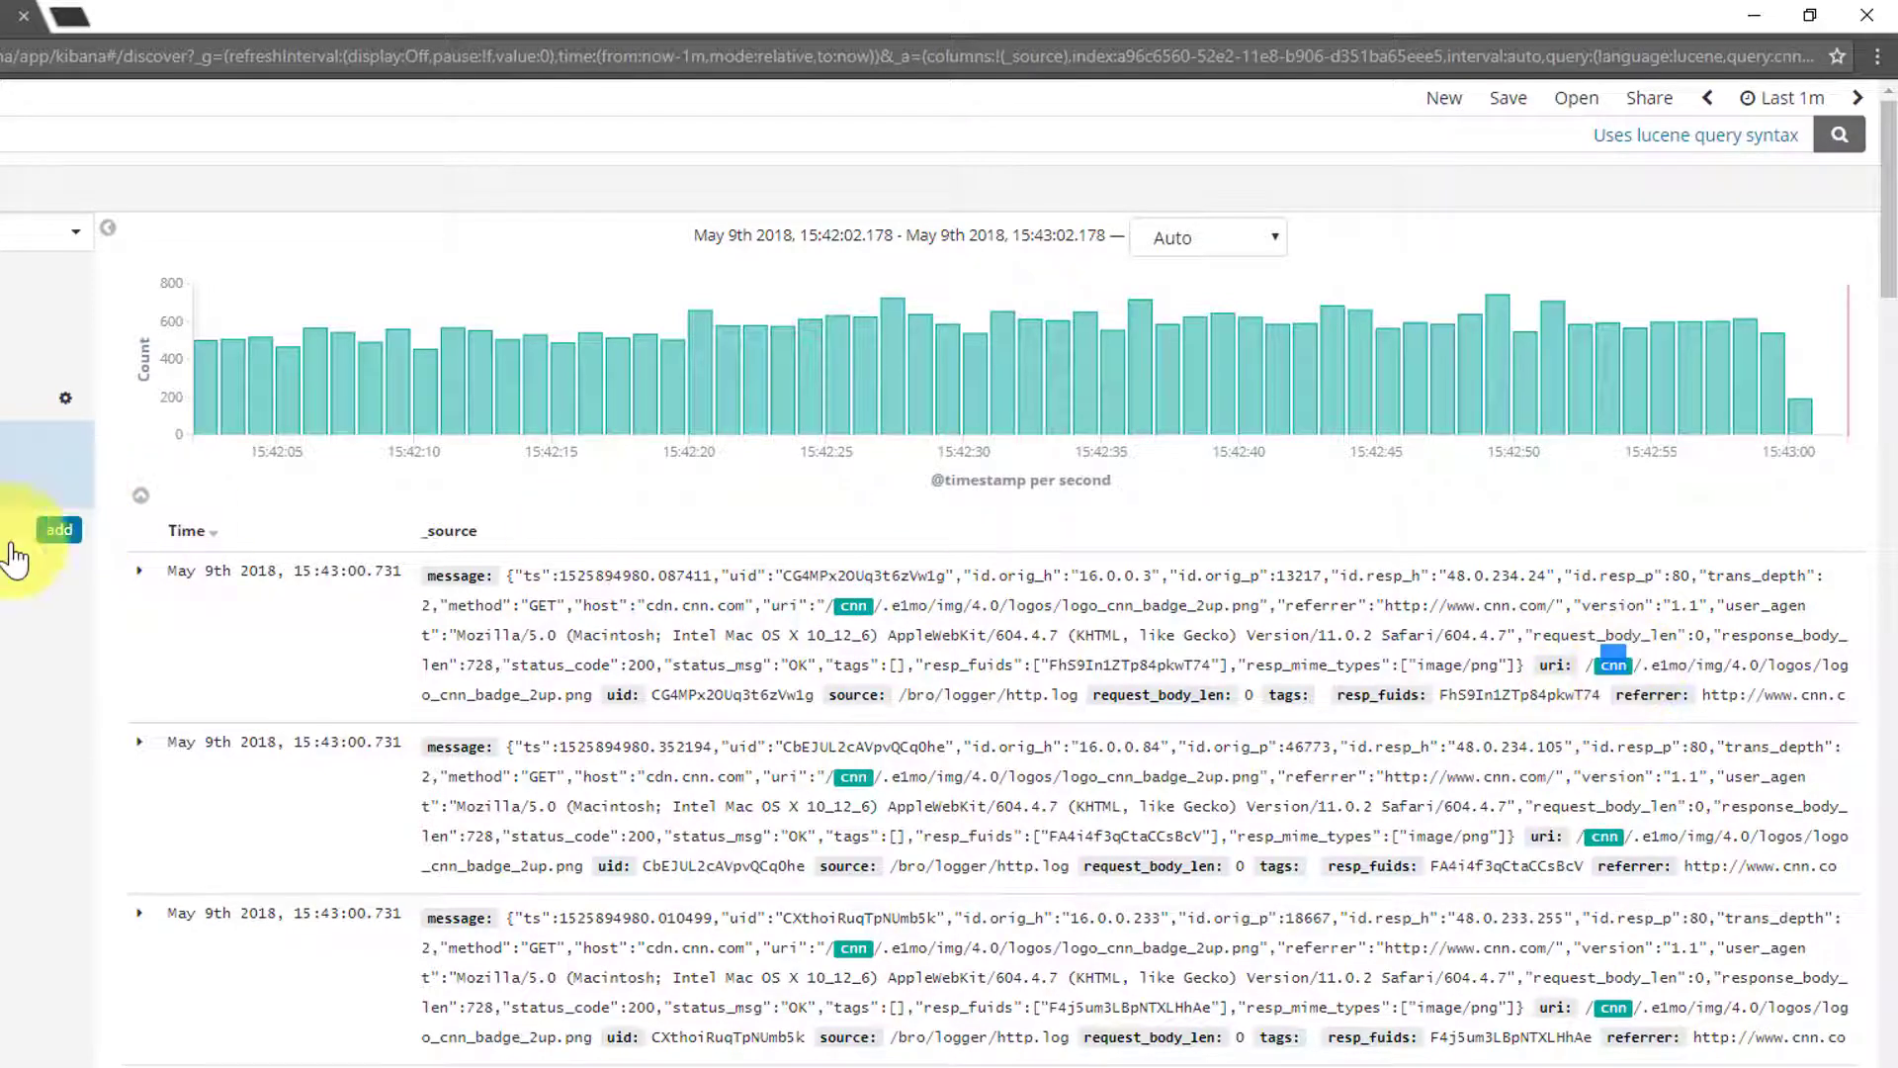
{"action": "left_click", "coordinate": [137, 574]}
{"action": "scroll", "coordinate": [868, 978], "scroll_direction": "down", "scroll_amount": 5}
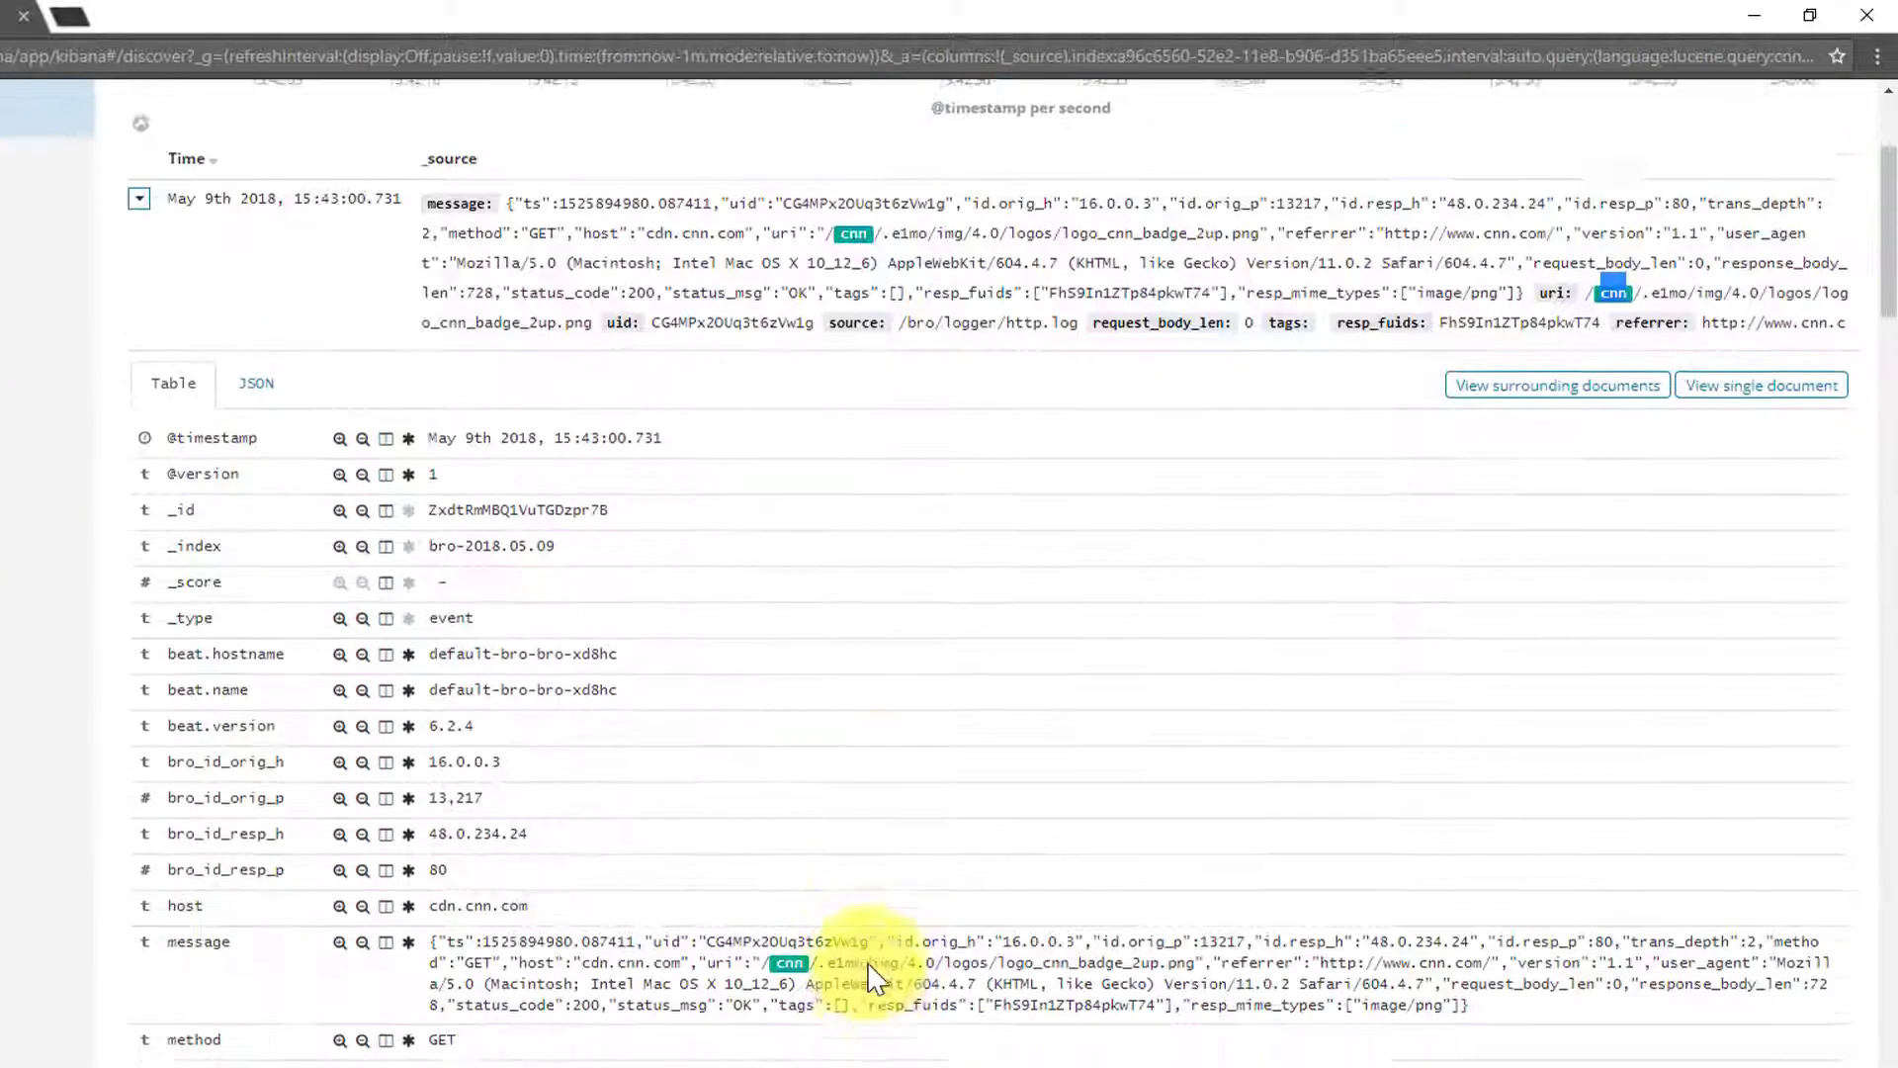
{"action": "scroll", "coordinate": [868, 964], "scroll_direction": "down", "scroll_amount": 1}
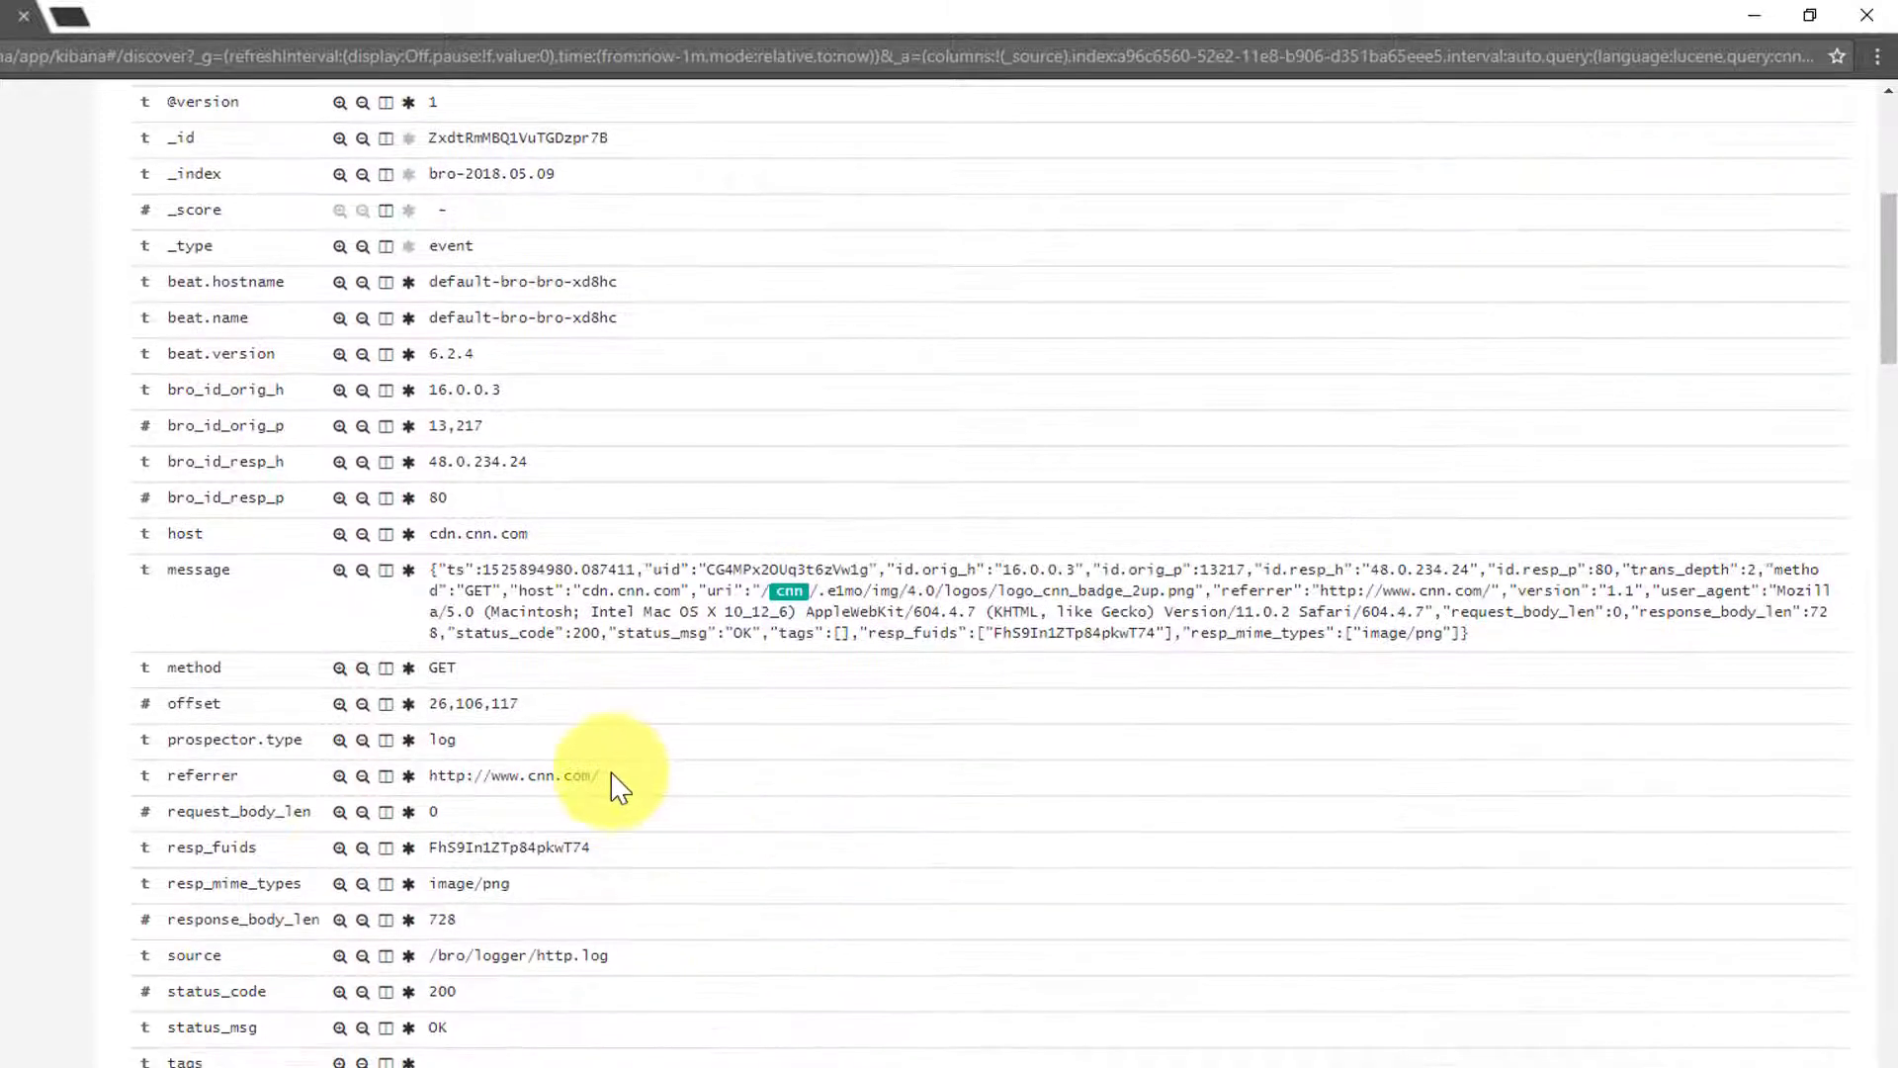
{"action": "left_click_drag", "start_coordinate": [611, 775], "coordinate": [453, 775]}
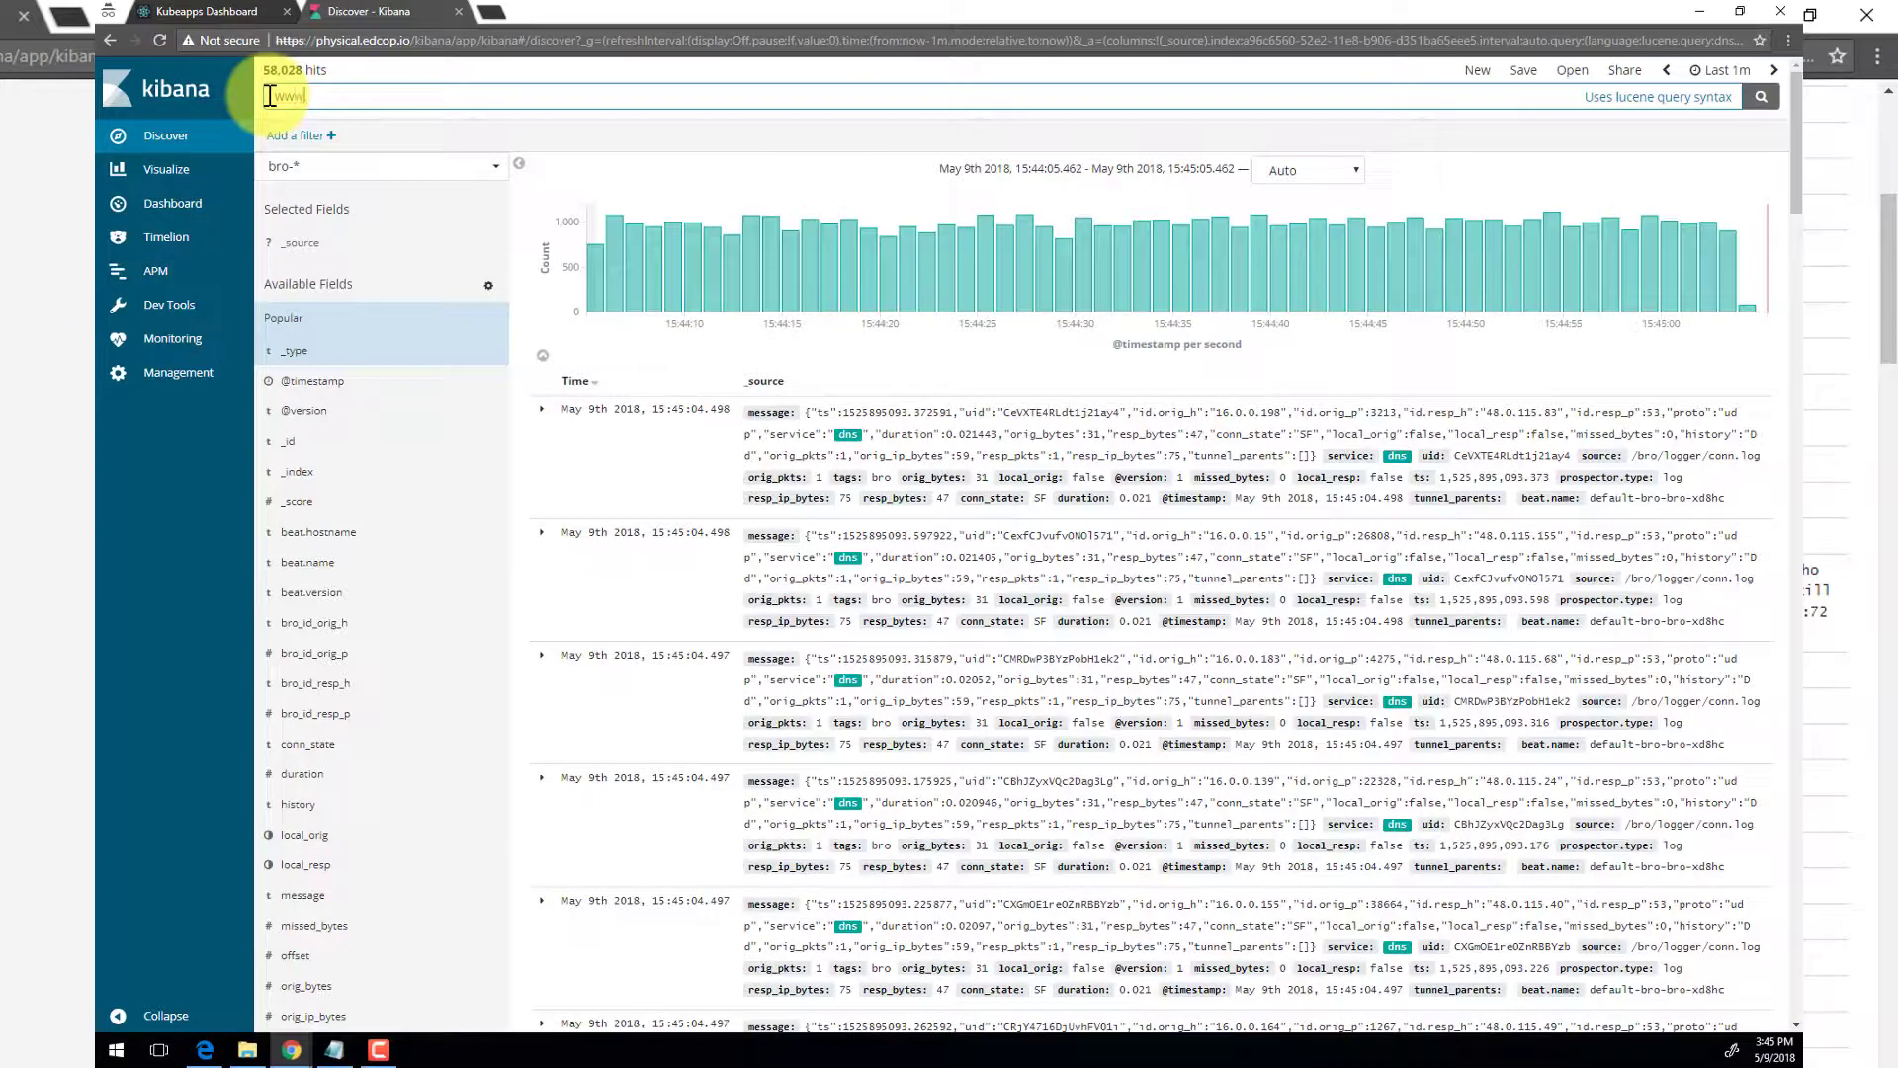
{"action": "type", "text": ".cisco"}
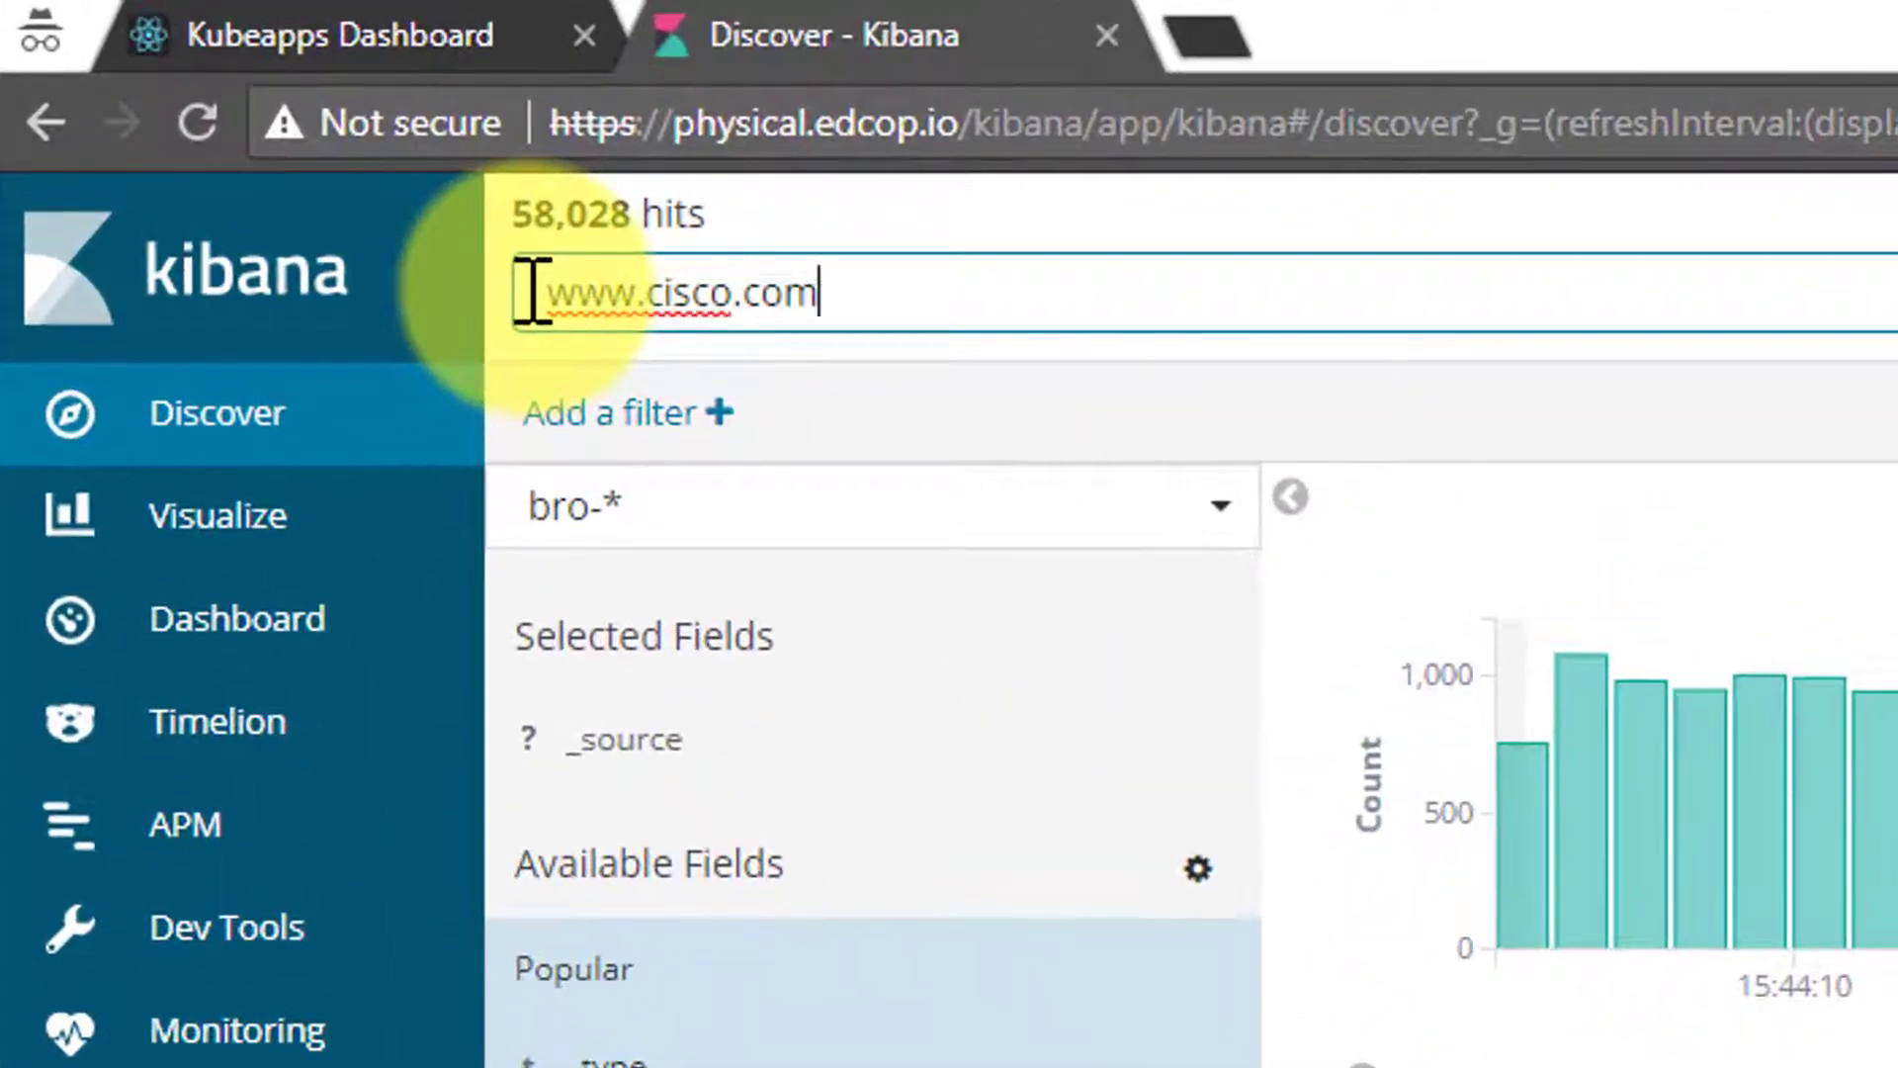
{"action": "key", "text": "Return"}
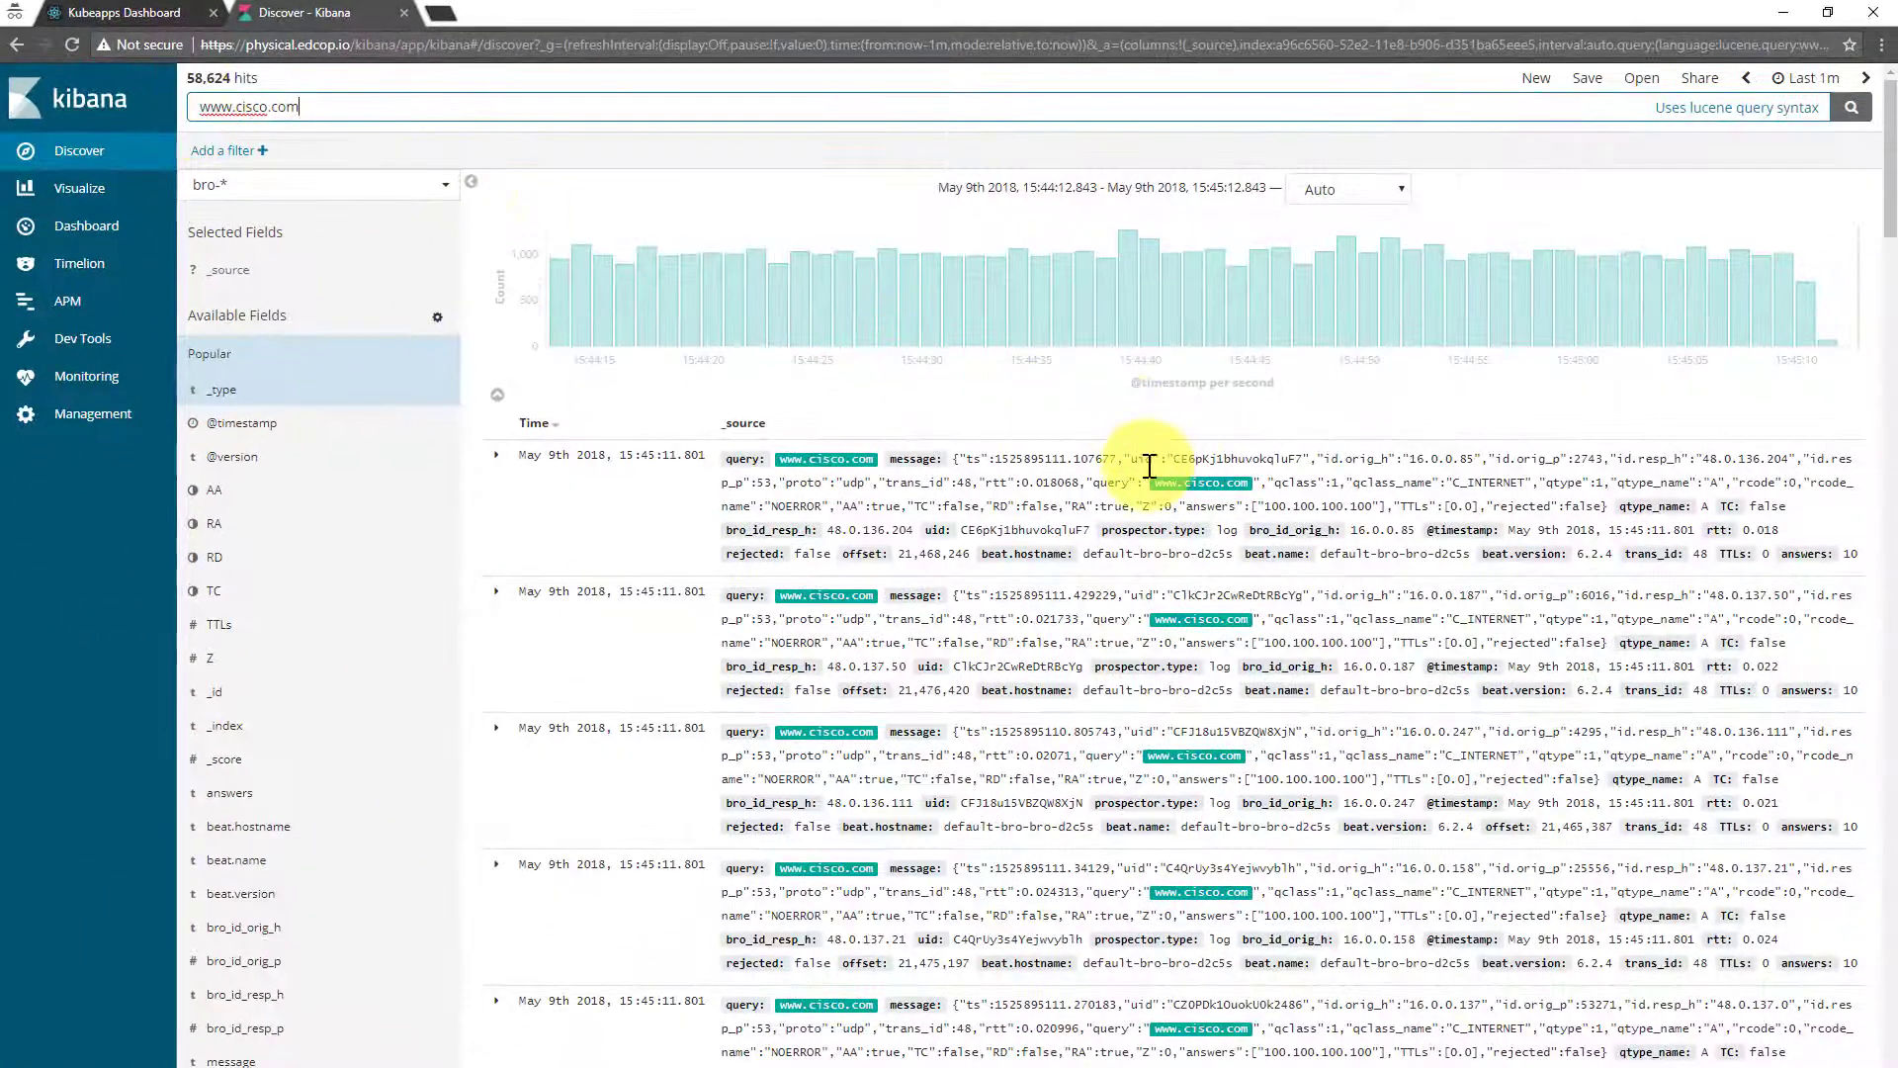
{"action": "left_click", "coordinate": [496, 457]}
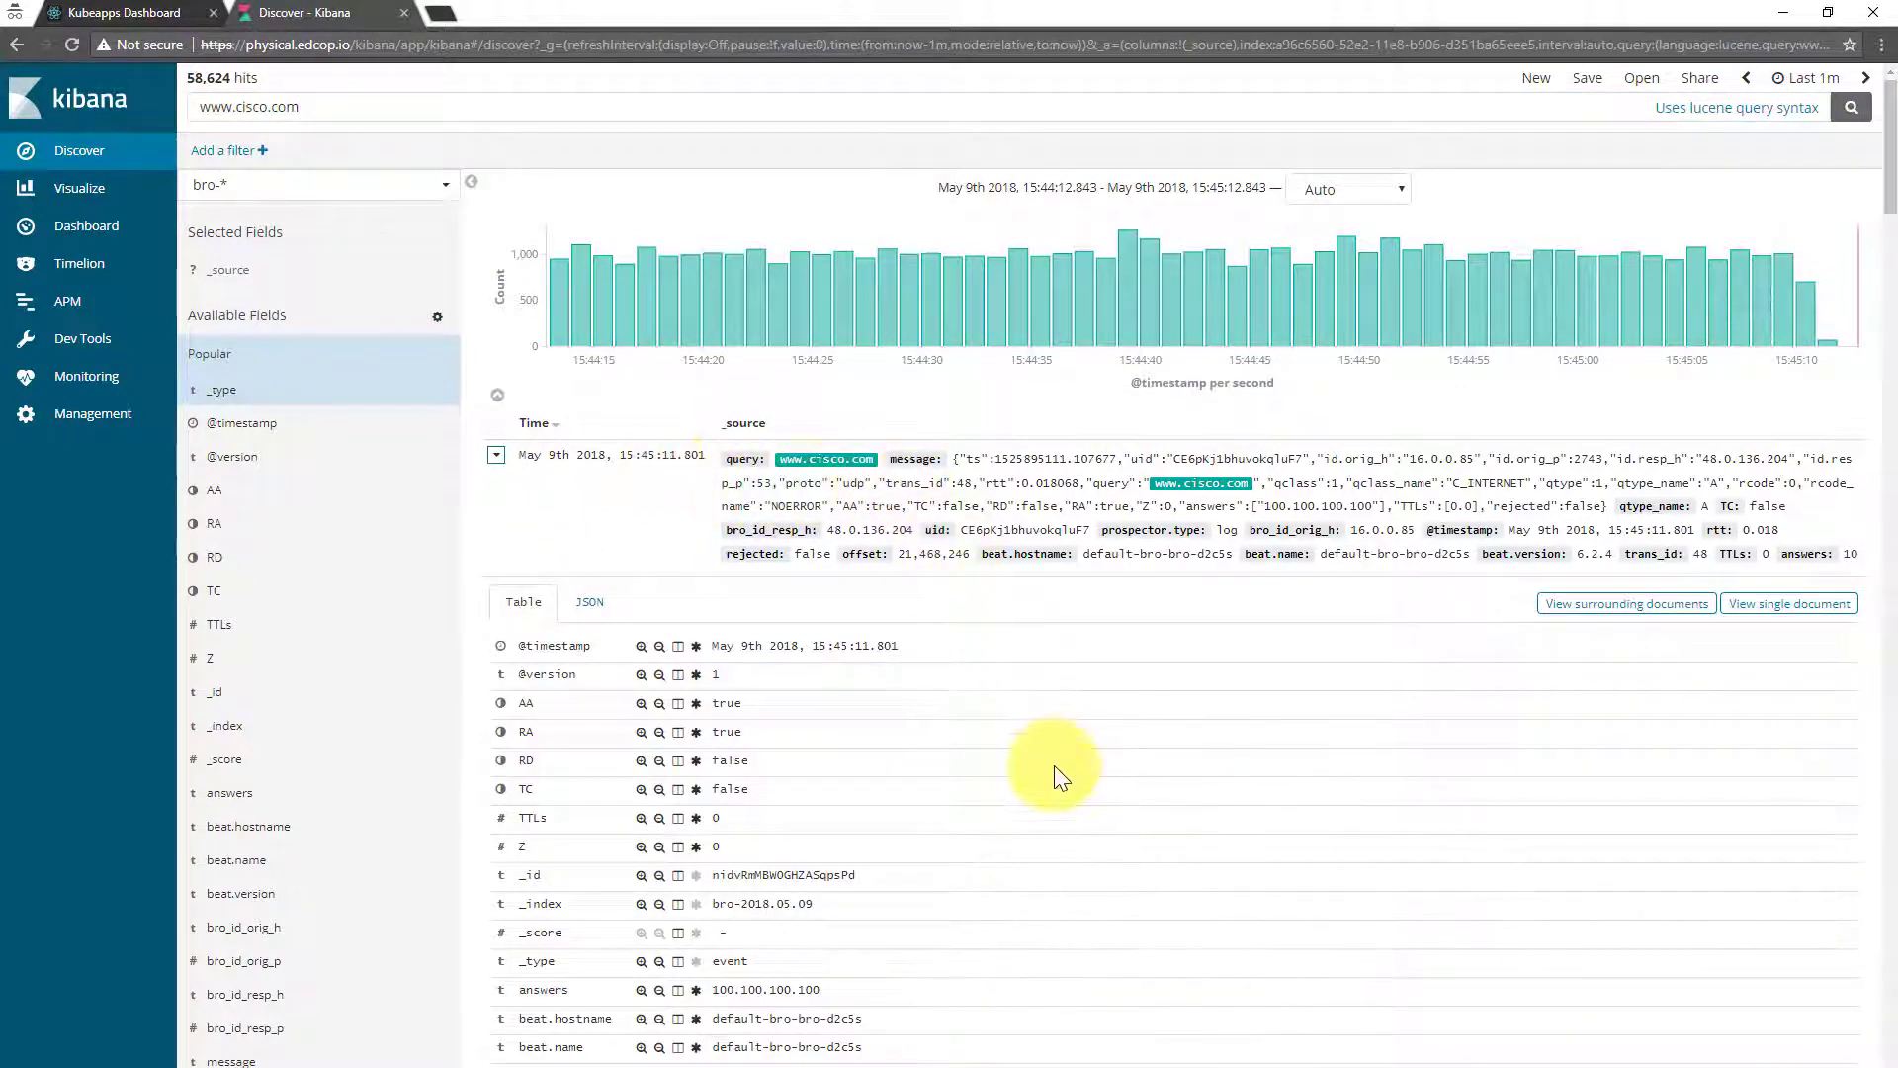
{"action": "scroll", "coordinate": [1054, 765], "scroll_direction": "down", "scroll_amount": 3}
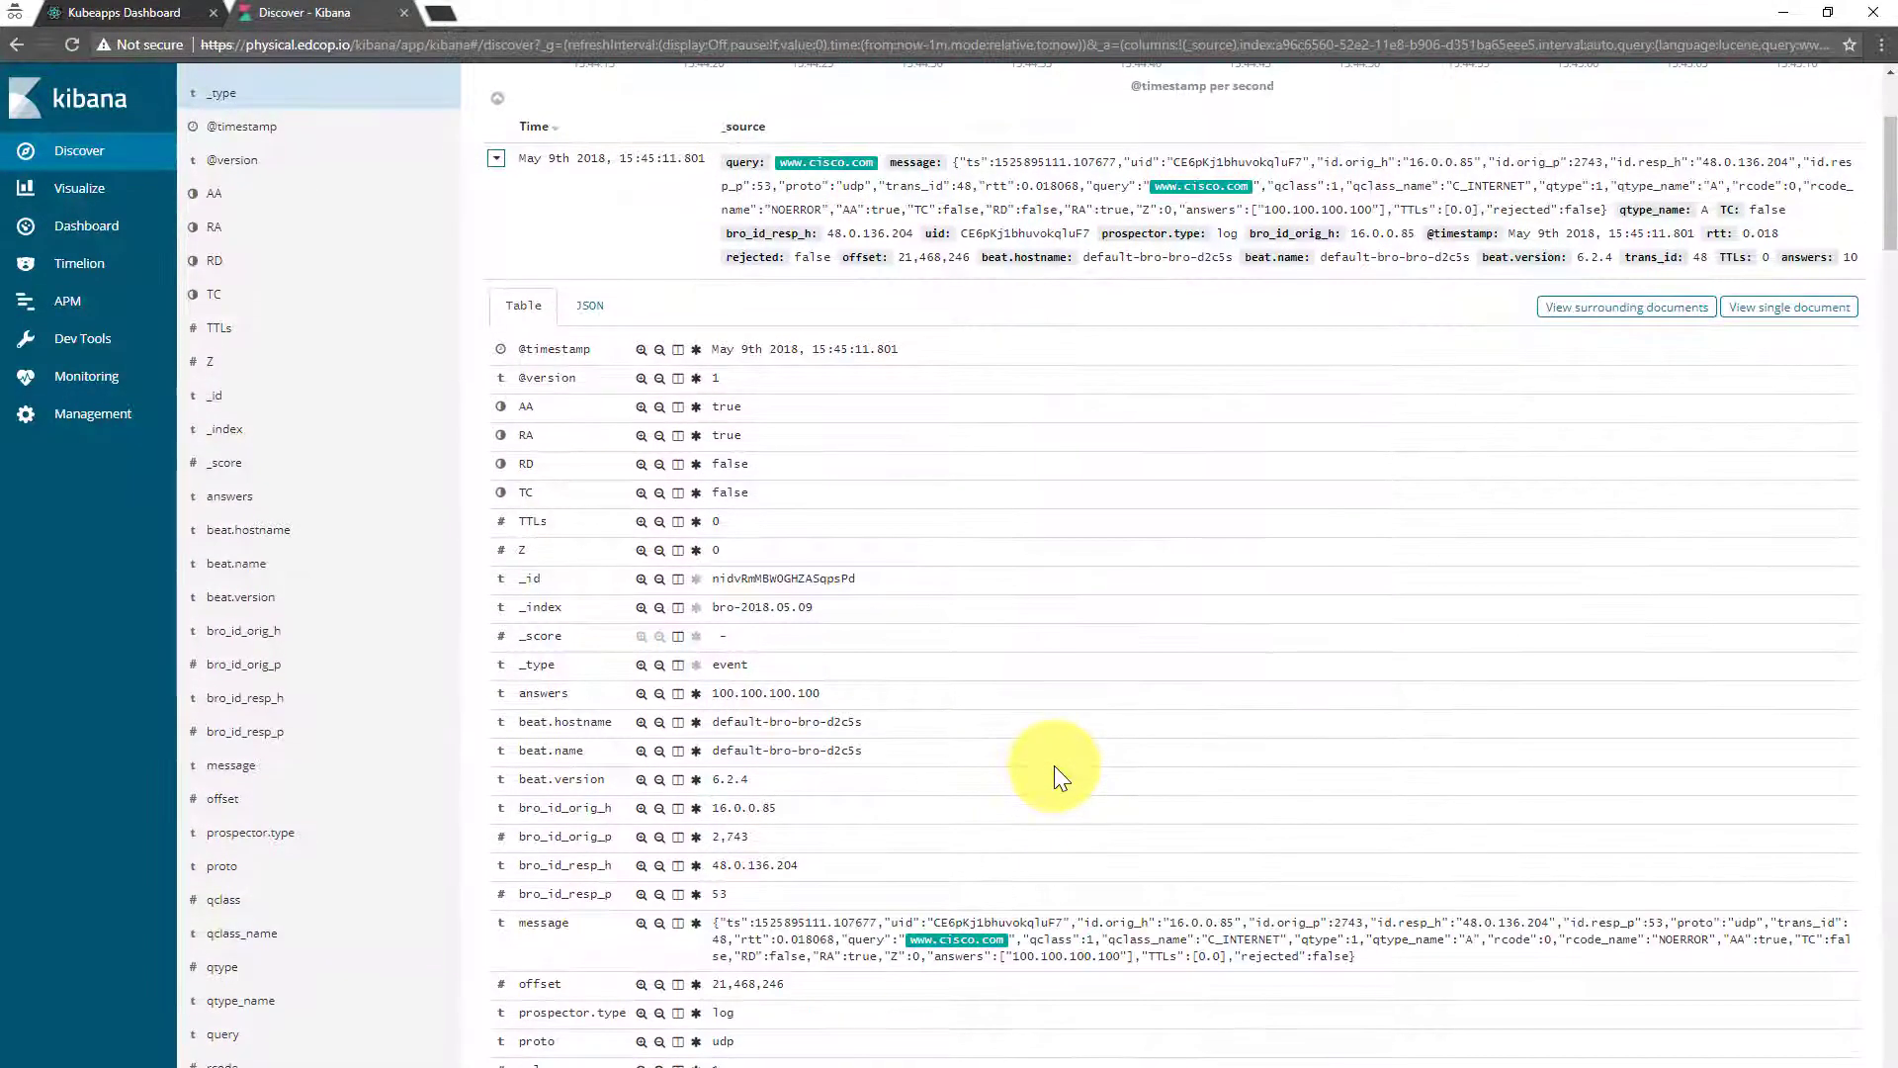
{"action": "scroll", "coordinate": [1053, 765], "scroll_direction": "down", "scroll_amount": 1}
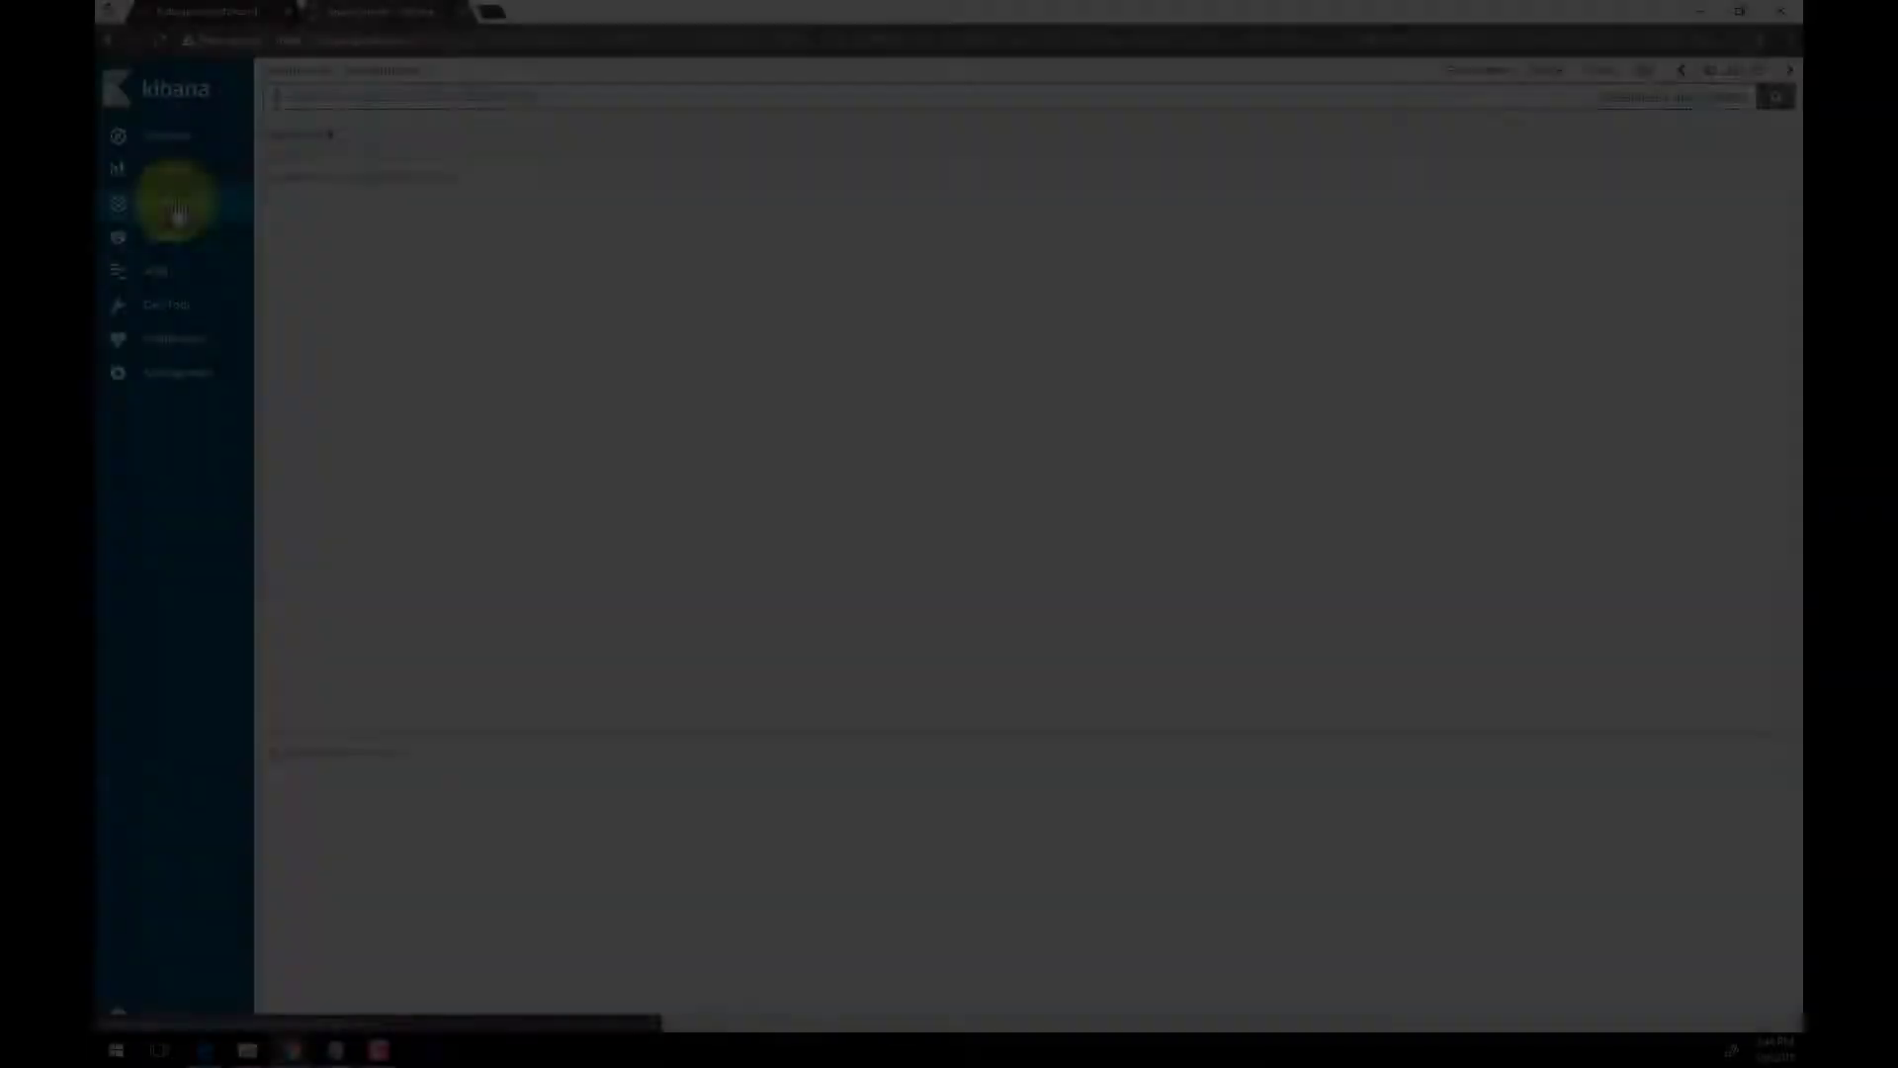
Show the Speedometer dashboard and refresh it until Traffic Flow reads 8.791GB per minute.
{"action": "left_click", "coordinate": [1776, 99]}
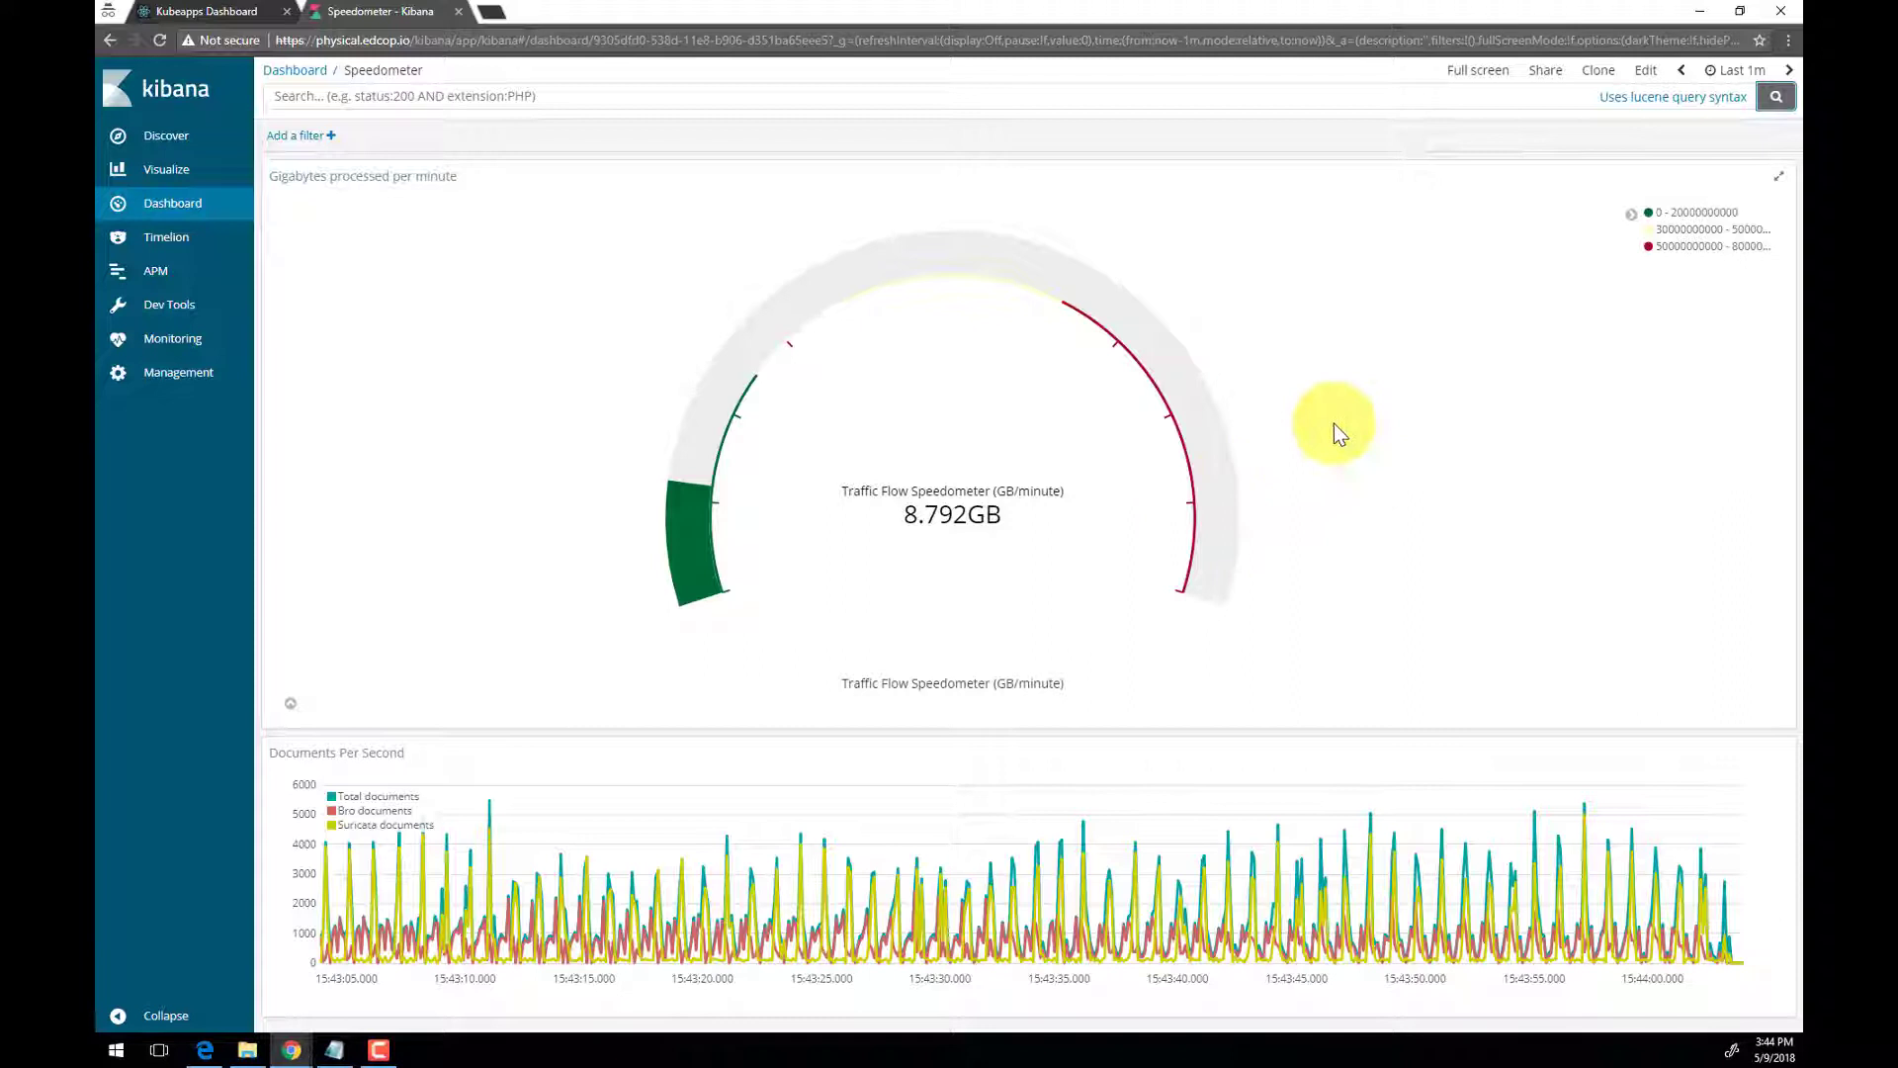
{"action": "left_click", "coordinate": [1776, 99]}
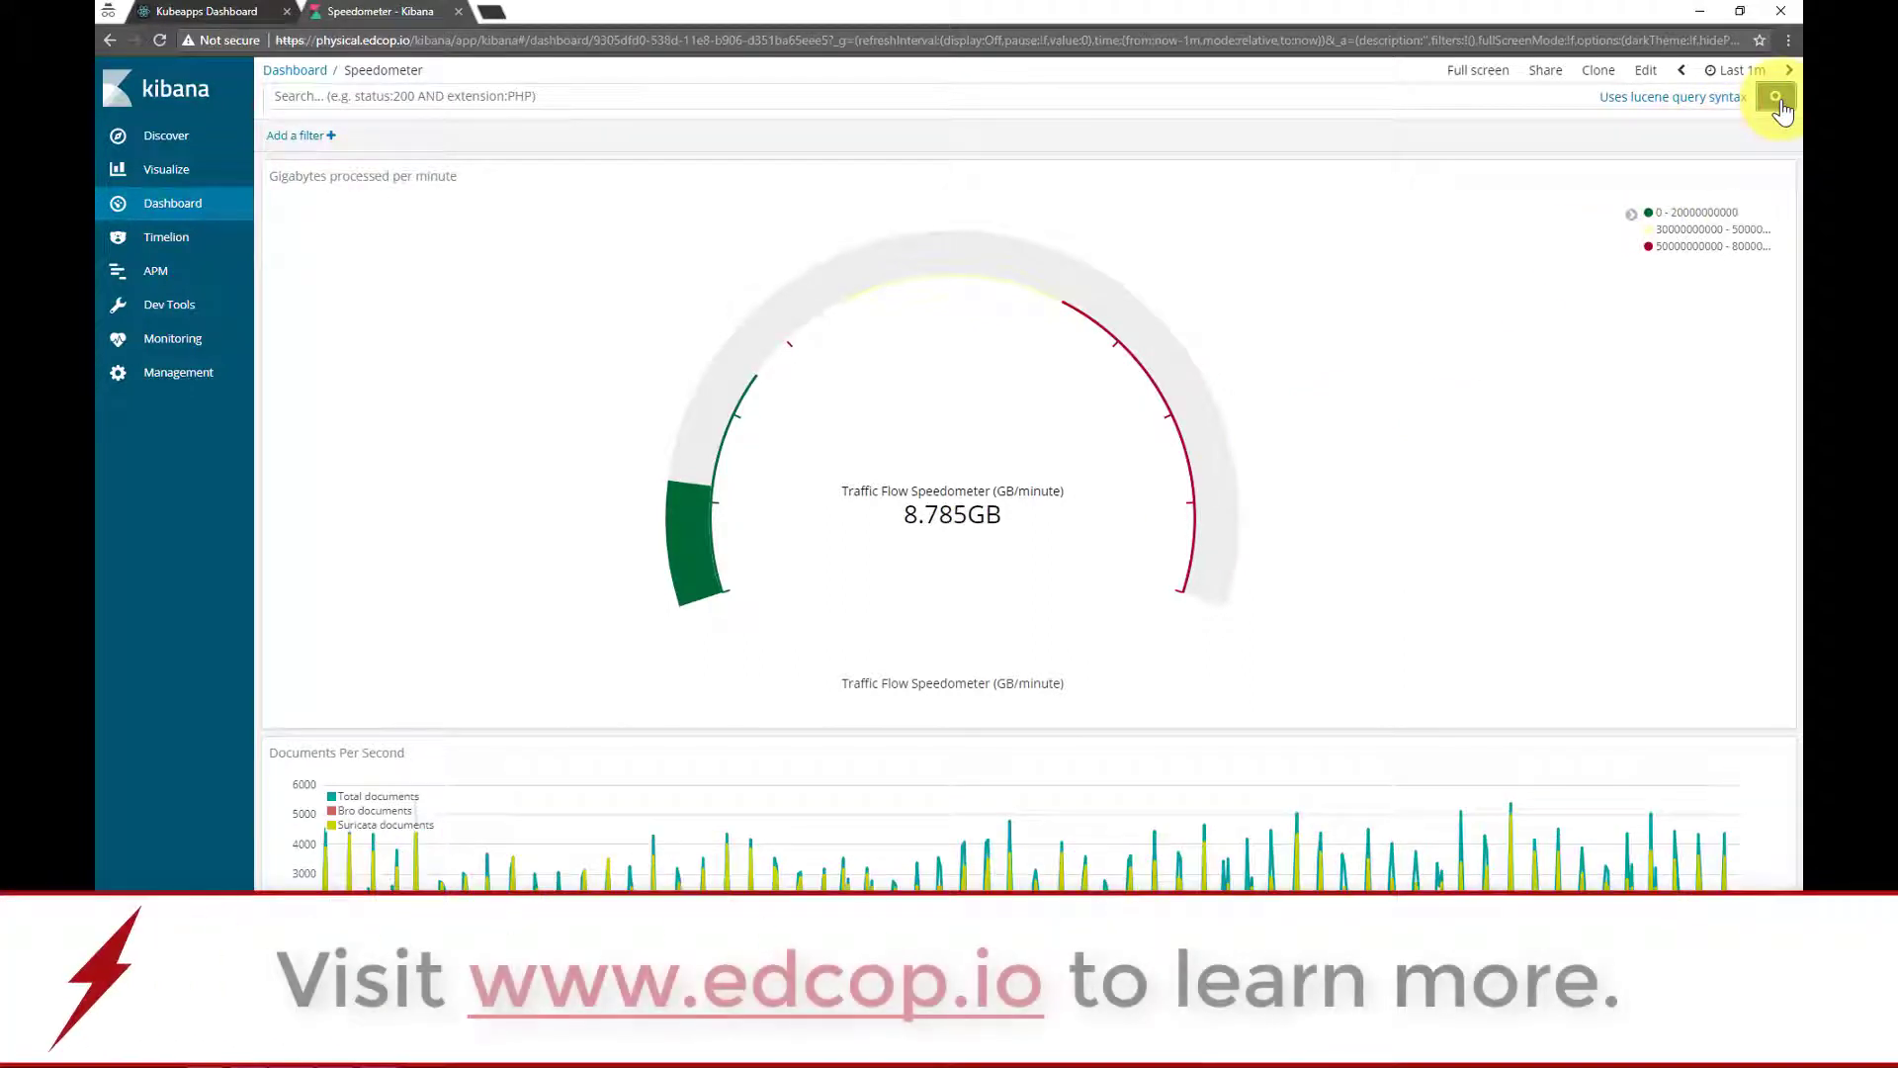
{"action": "left_click", "coordinate": [1778, 100]}
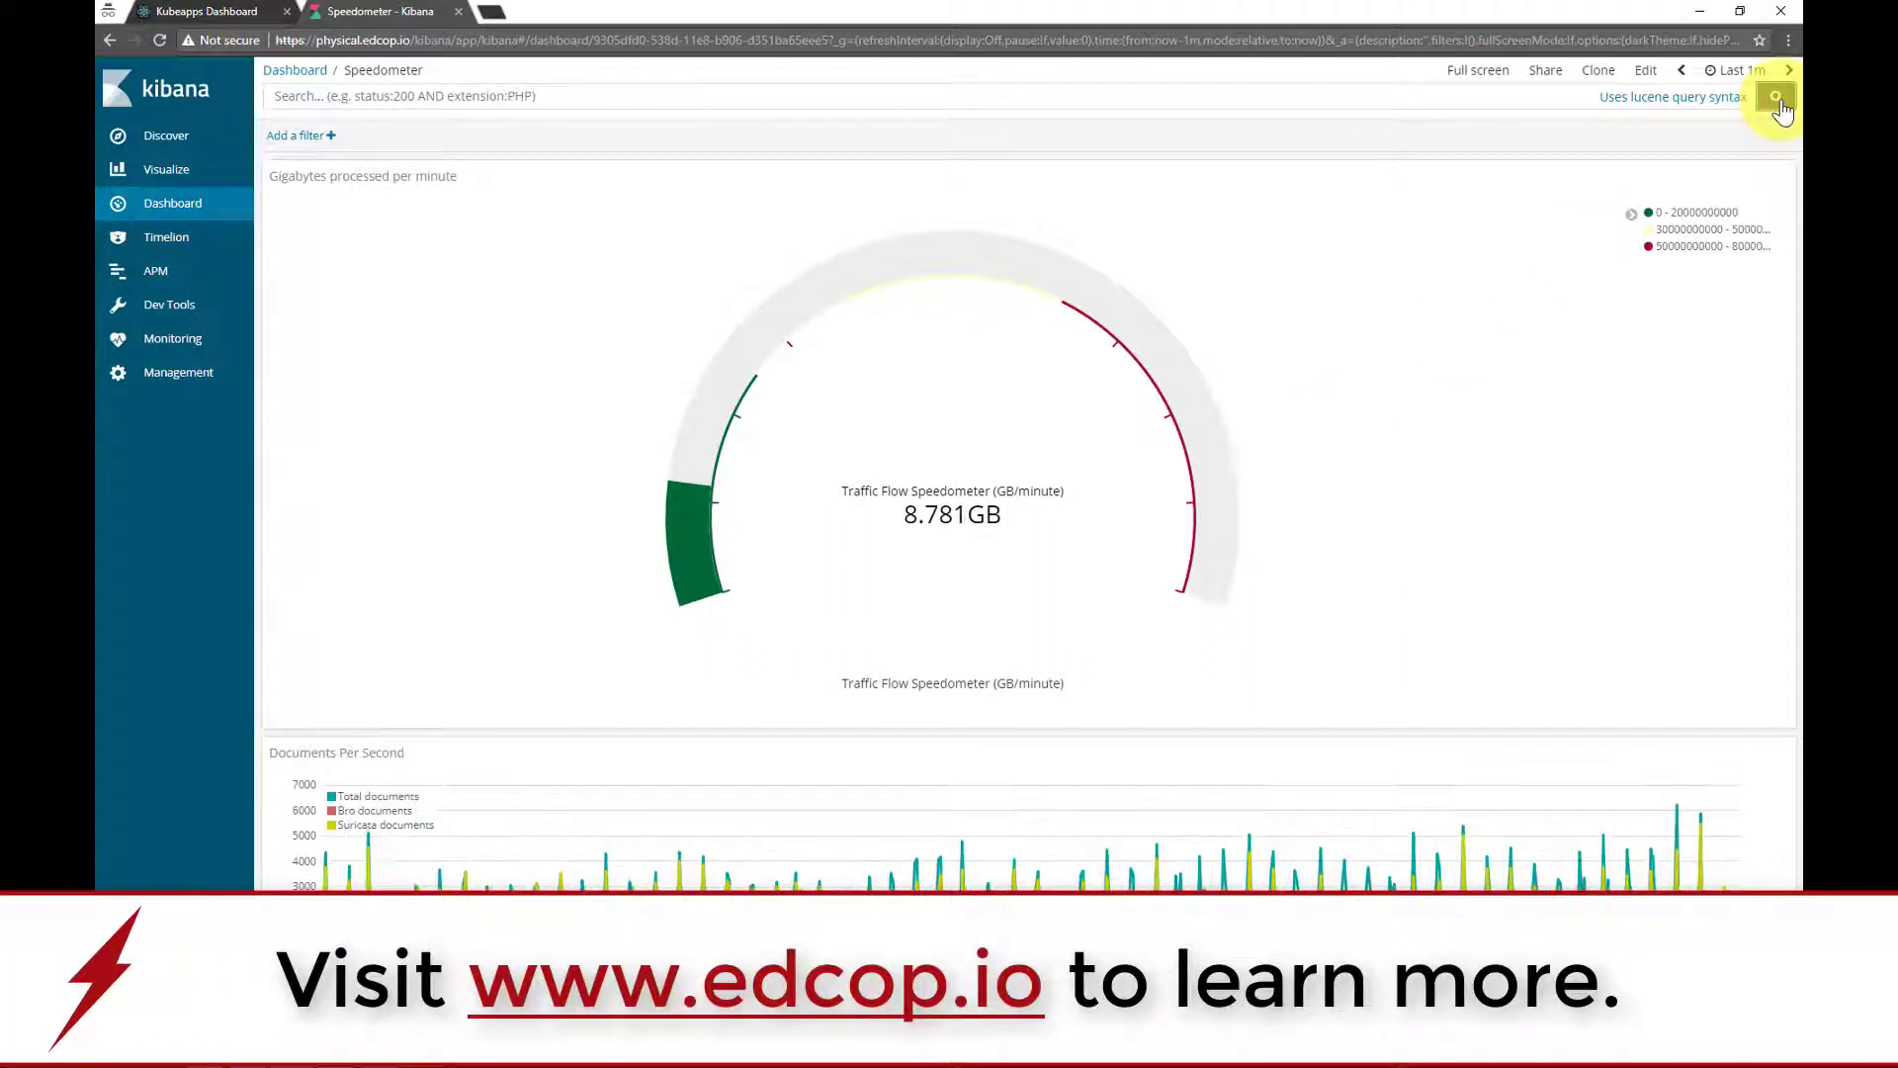
{"action": "left_click", "coordinate": [1778, 100]}
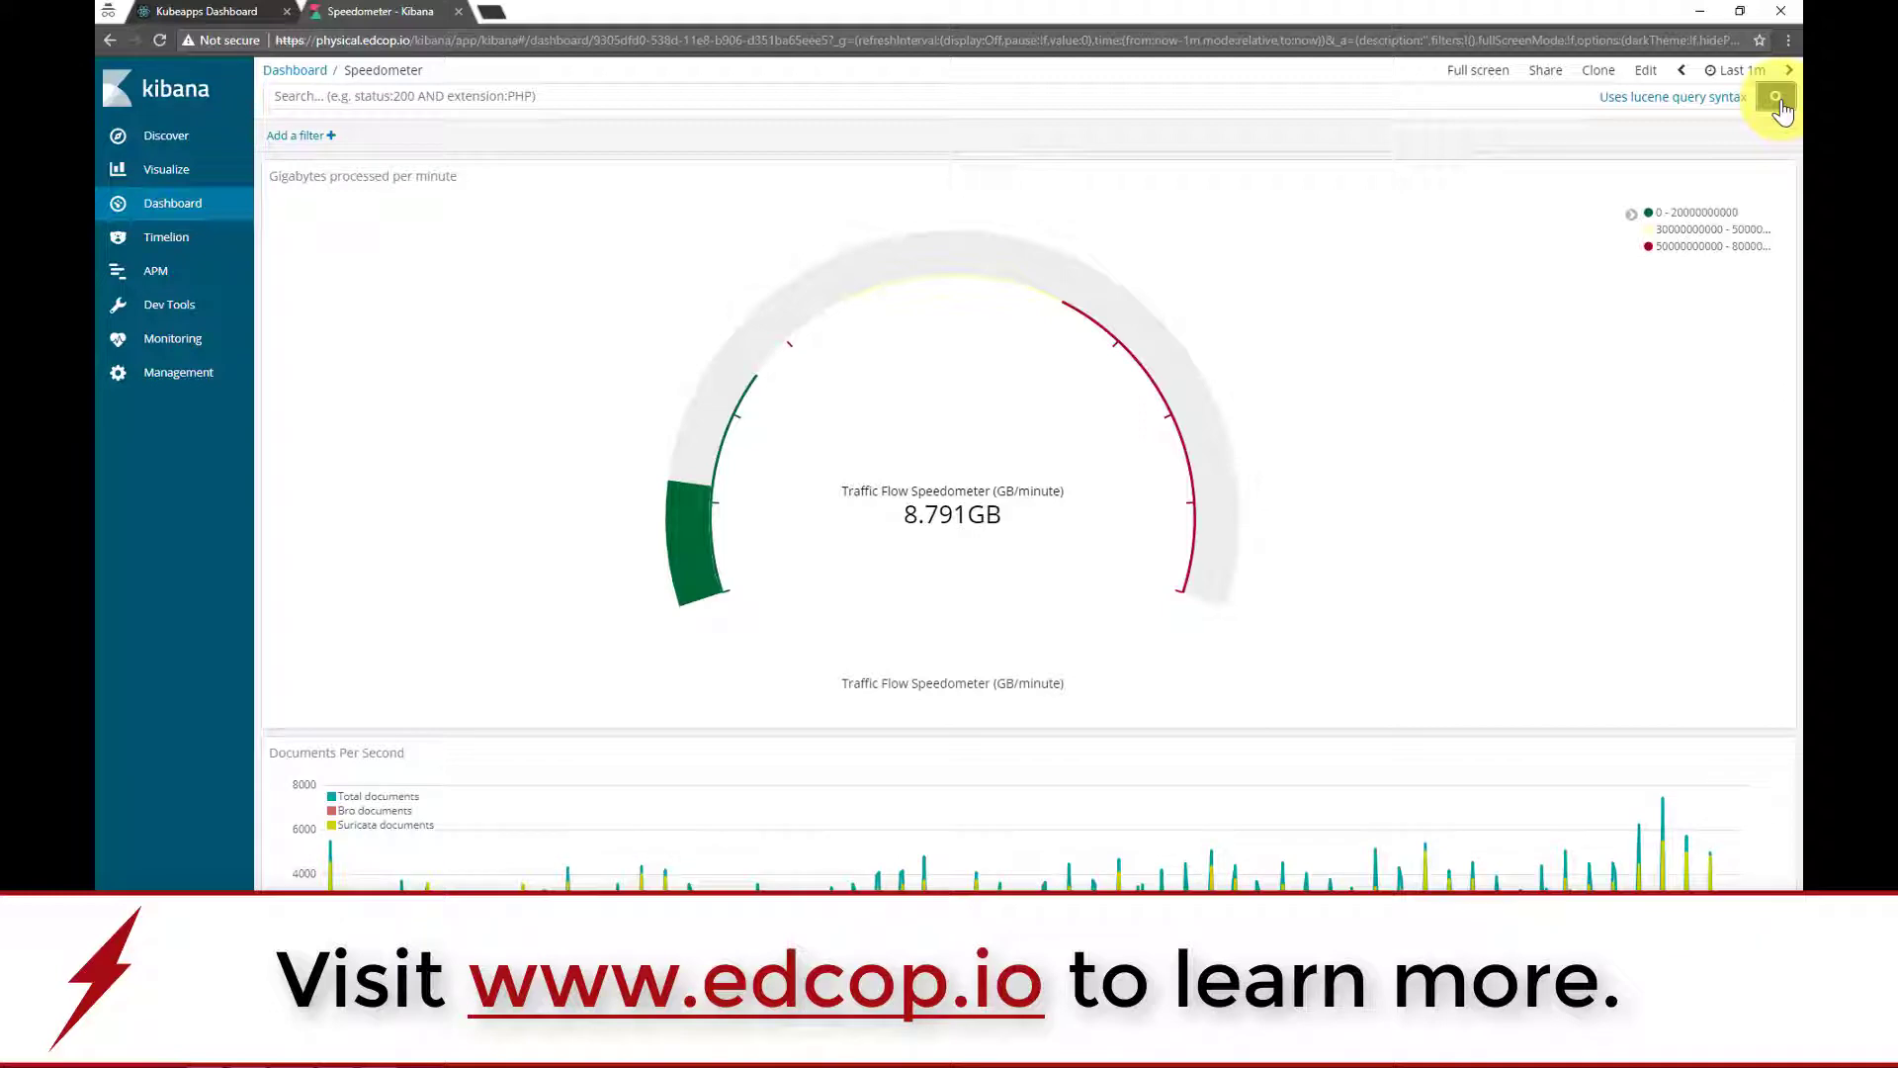